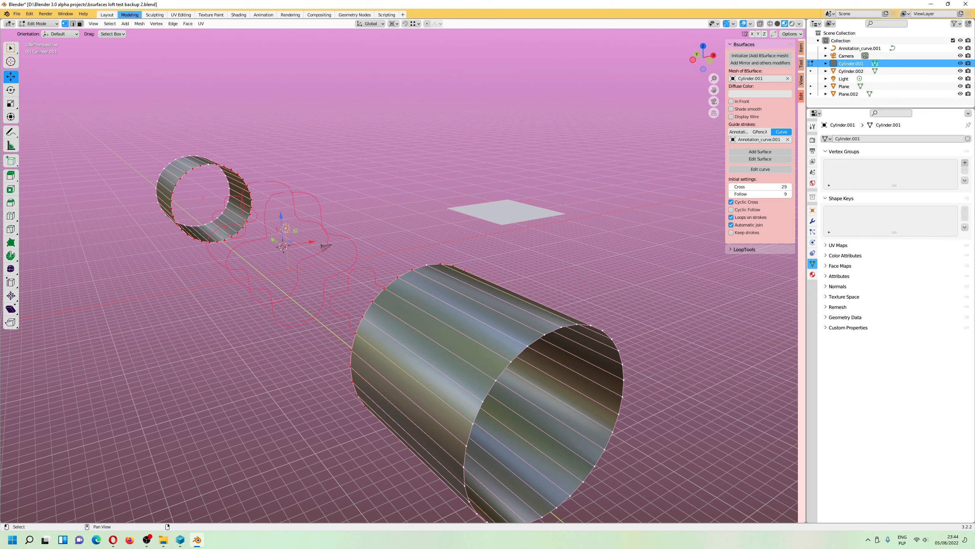
# Examine the two open cylinders of Cylinder.001 and the guide curves between them in Object Mode and Edit Mode.
pyautogui.click(38, 23)
pyautogui.click(39, 32)
pyautogui.moveTo(453, 188); pyautogui.dragTo(432, 192, button='middle')
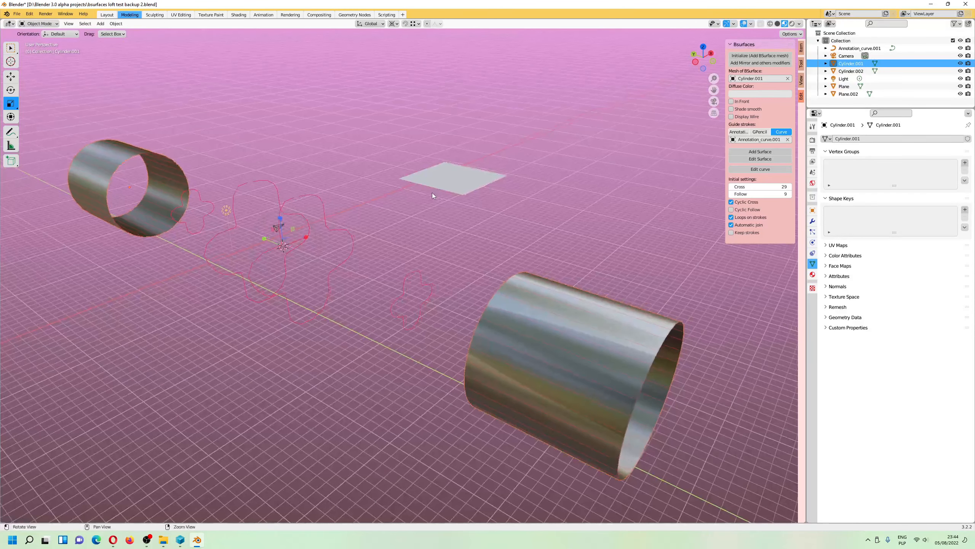
pyautogui.click(751, 24)
pyautogui.press('Tab')
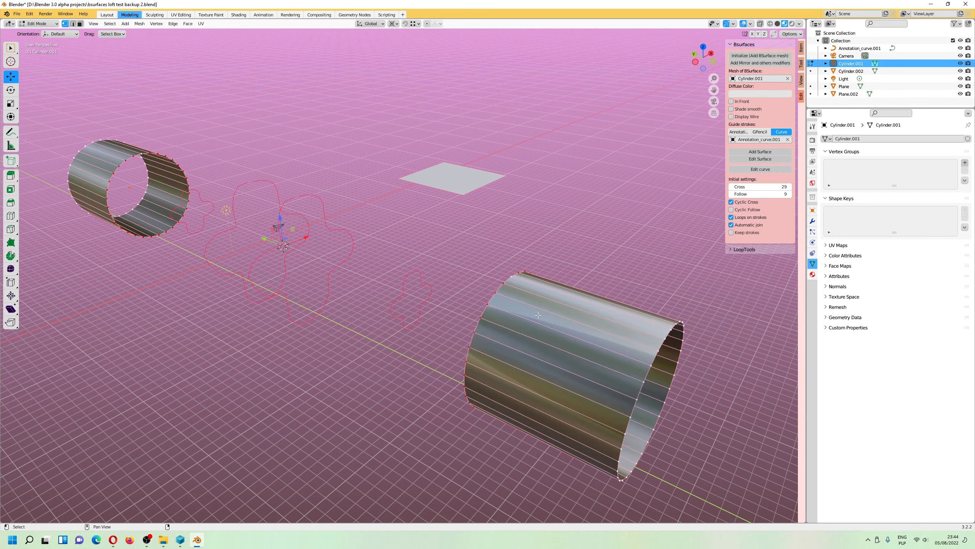
pyautogui.moveTo(538, 315); pyautogui.dragTo(418, 283, button='middle')
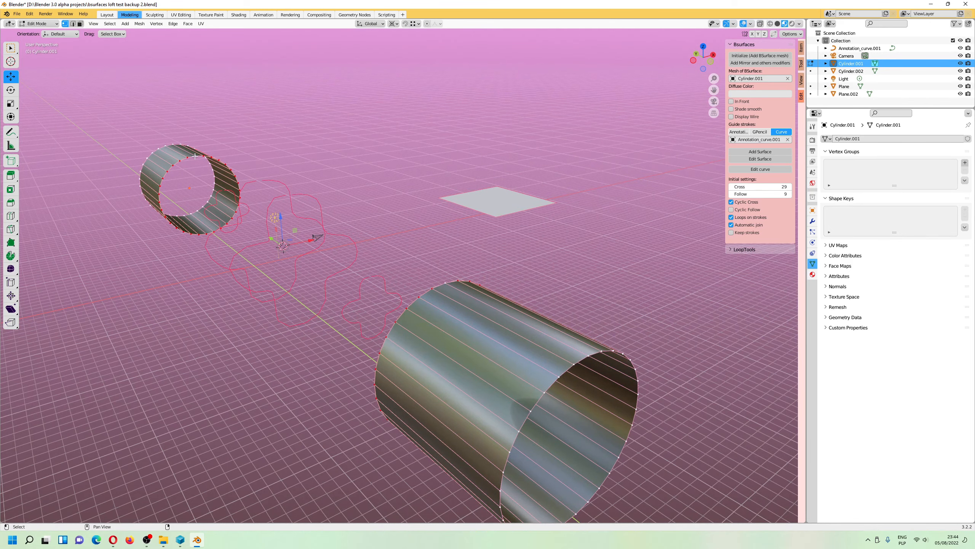
pyautogui.moveTo(462, 290); pyautogui.dragTo(302, 165, button='middle')
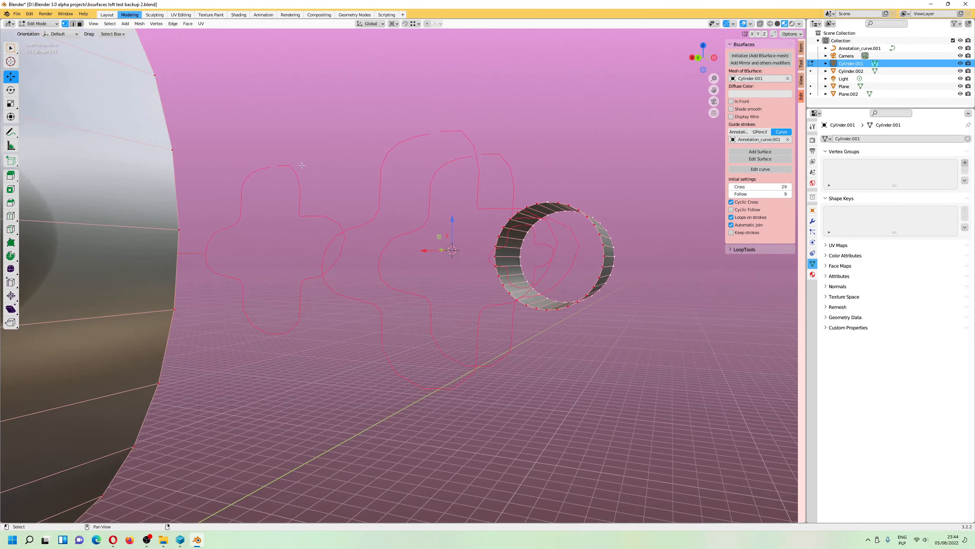
# Open the existing annotation curve in Edit Mode and examine its cross-shaped profiles from several angles.
pyautogui.click(32, 24)
pyautogui.click(39, 33)
pyautogui.click(291, 171)
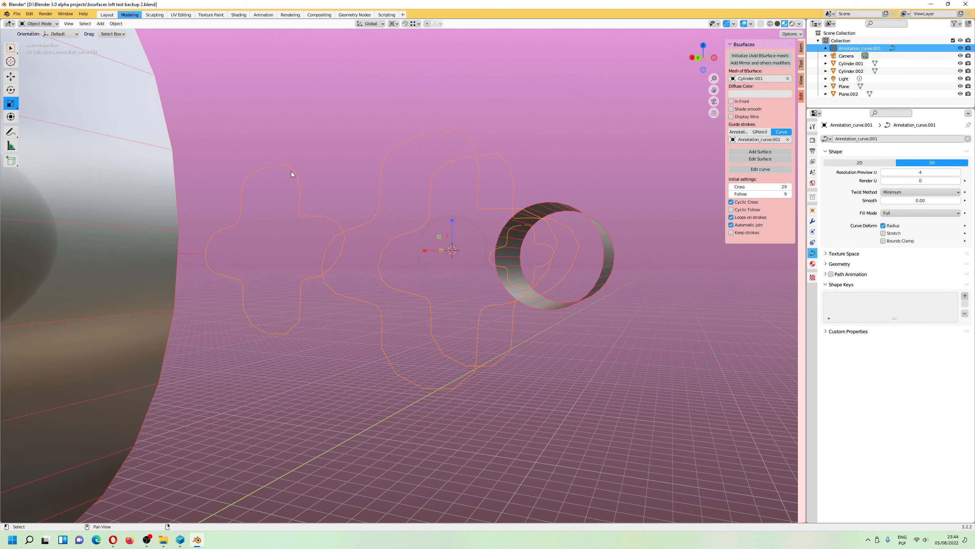
pyautogui.press('Tab')
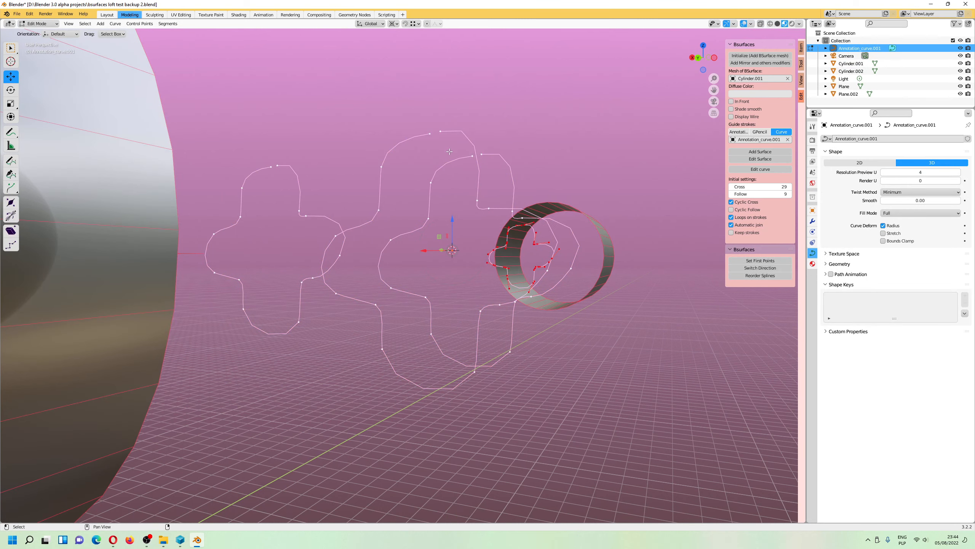
pyautogui.scroll(-3, 449, 152)
pyautogui.keyDown('alt'); pyautogui.moveTo(419, 210); pyautogui.dragTo(348, 226); pyautogui.keyUp('alt')
pyautogui.keyDown('alt'); pyautogui.moveTo(348, 226); pyautogui.dragTo(248, 225, button='middle'); pyautogui.keyUp('alt')
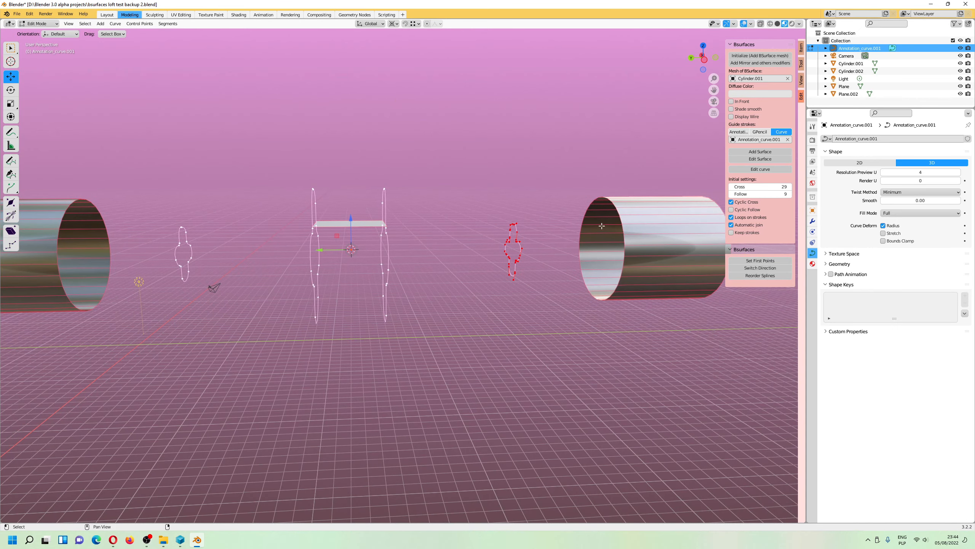
pyautogui.keyDown('alt'); pyautogui.moveTo(606, 220); pyautogui.dragTo(601, 173); pyautogui.keyUp('alt')
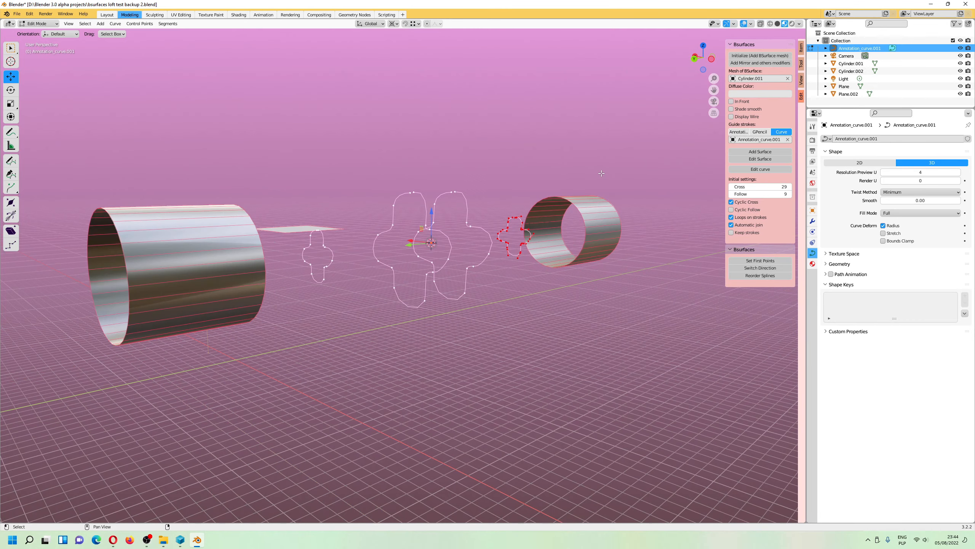
# Try to add a Bsurfaces surface from the existing curve profiles, and undo it.
pyautogui.click(766, 153)
pyautogui.keyDown('alt'); pyautogui.moveTo(469, 244); pyautogui.dragTo(476, 262); pyautogui.keyUp('alt')
pyautogui.hotkey('ctrl', 'z')
pyautogui.keyDown('alt'); pyautogui.moveTo(287, 373); pyautogui.dragTo(263, 248); pyautogui.keyUp('alt')
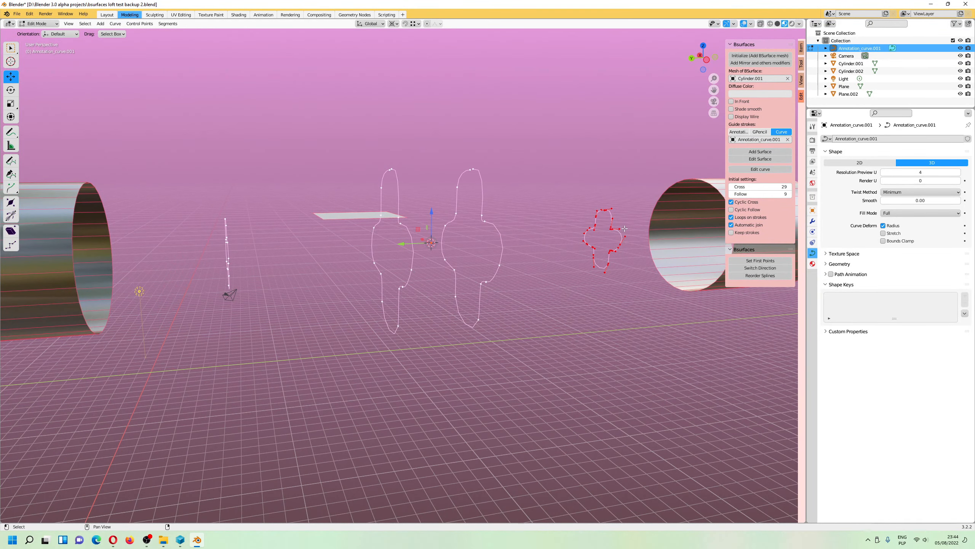
pyautogui.keyDown('alt'); pyautogui.moveTo(213, 248); pyautogui.dragTo(239, 249); pyautogui.keyUp('alt')
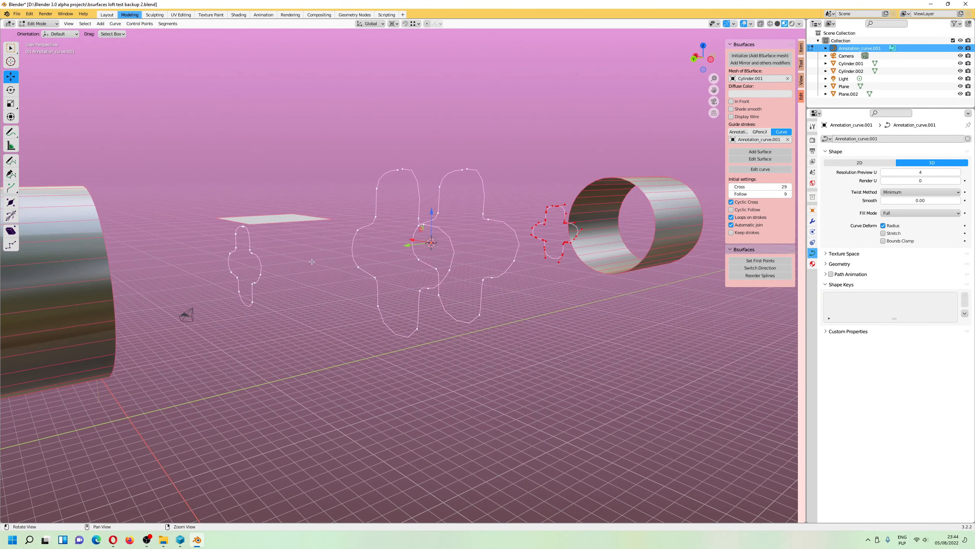
pyautogui.keyDown('alt'); pyautogui.moveTo(312, 262); pyautogui.dragTo(289, 262); pyautogui.keyUp('alt')
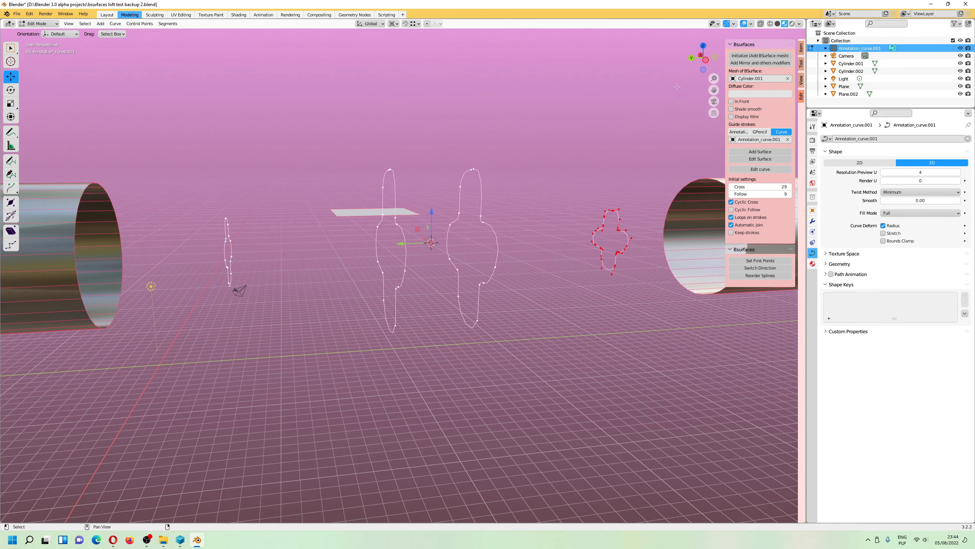
# Delete the existing annotation curve in Object Mode, leaving the space between the two cylinders empty.
pyautogui.press('Tab')
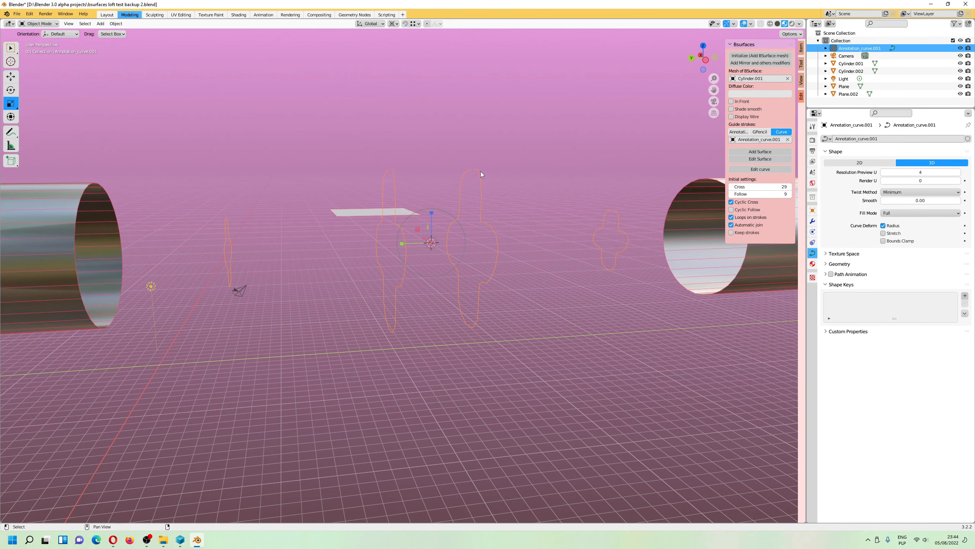
pyautogui.click(480, 171)
pyautogui.click(500, 233)
pyautogui.keyDown('alt'); pyautogui.moveTo(533, 278); pyautogui.dragTo(549, 278); pyautogui.keyUp('alt')
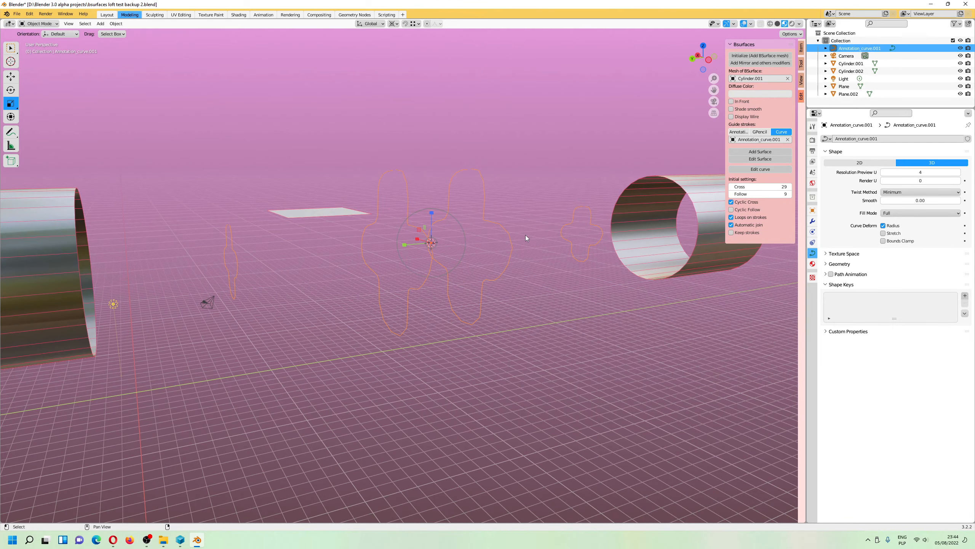
pyautogui.press('Delete')
pyautogui.moveTo(390, 217)
pyautogui.keyDown('alt'); pyautogui.mouseDown()
pyautogui.moveTo(458, 255)
pyautogui.moveTo(418, 257)
pyautogui.mouseUp(); pyautogui.keyUp('alt')
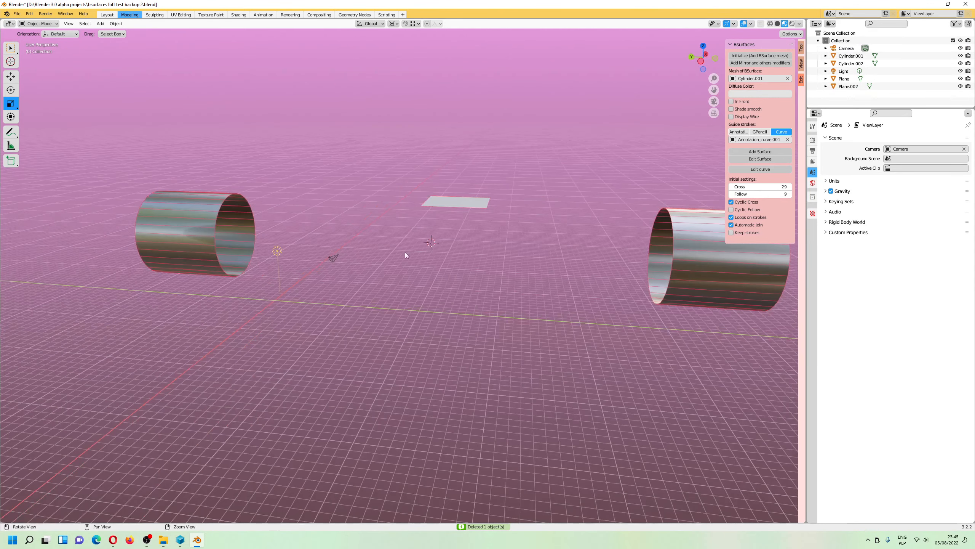
# Select the edge loop around the first cylinder's inner-facing opening in Cylinder.001 and snap the 3D cursor to the selection.
pyautogui.click(231, 232)
pyautogui.press('Tab')
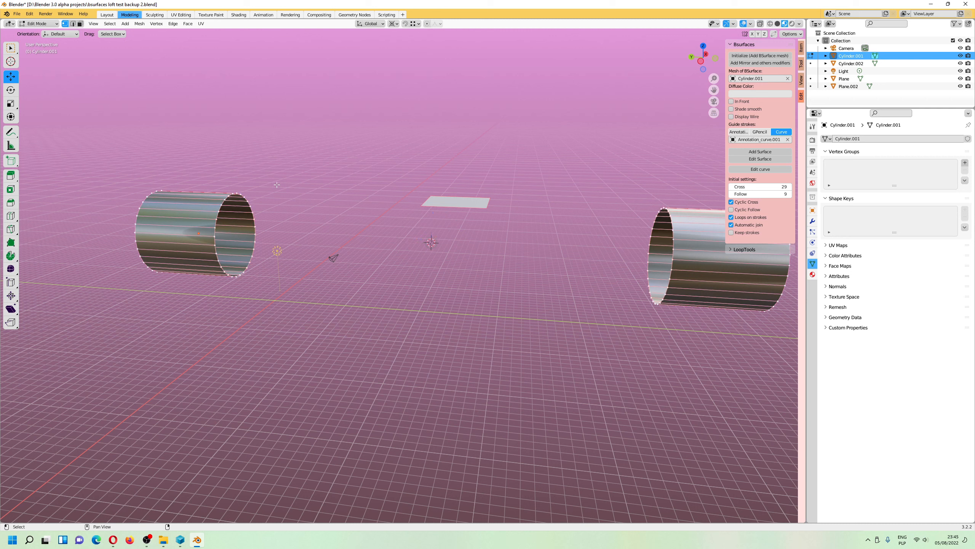
pyautogui.click(72, 24)
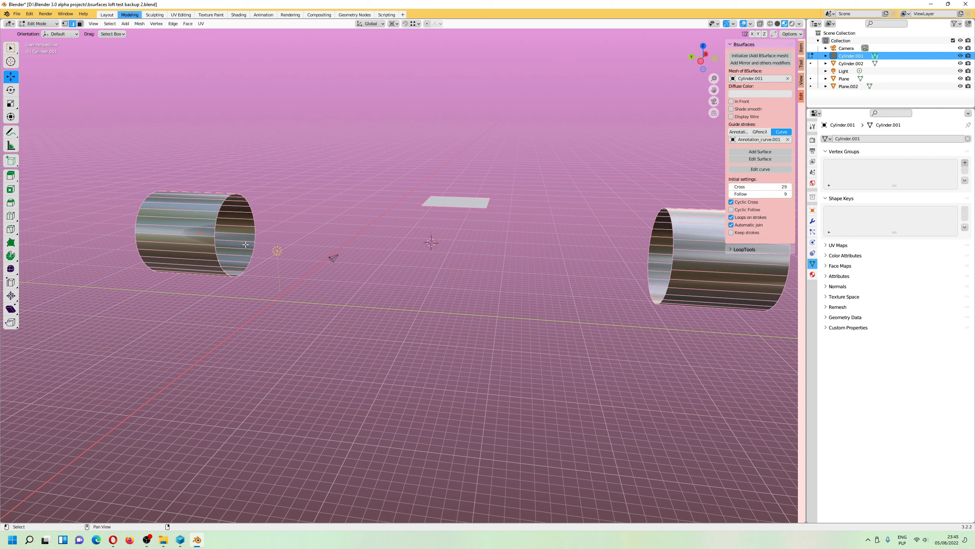
pyautogui.keyDown('alt'); pyautogui.click(214, 232); pyautogui.keyUp('alt')
pyautogui.hotkey('shift', 's')
pyautogui.click(215, 233)
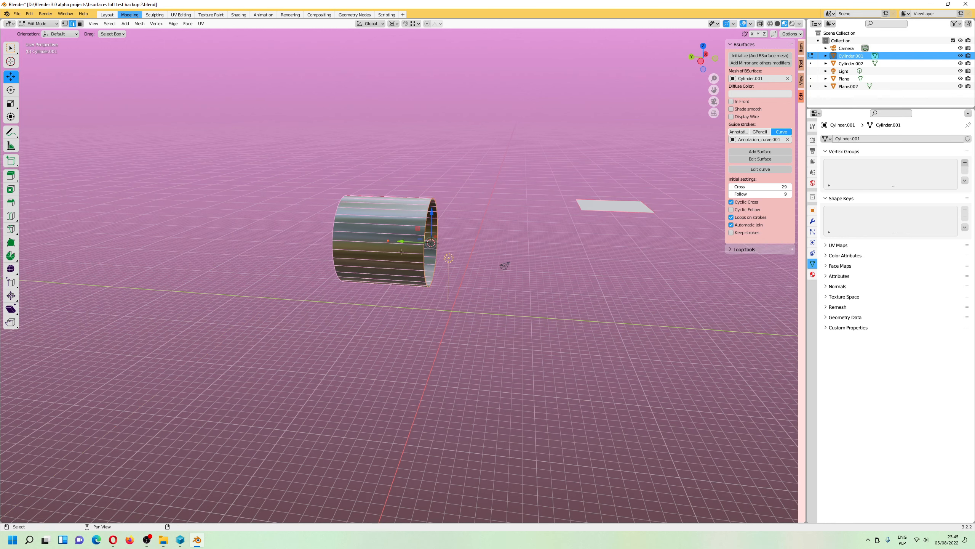
# Place the 3D cursor in the gap a short distance beyond the first cylinder's opening, working in the Left orthographic view.
pyautogui.press('KP_5')
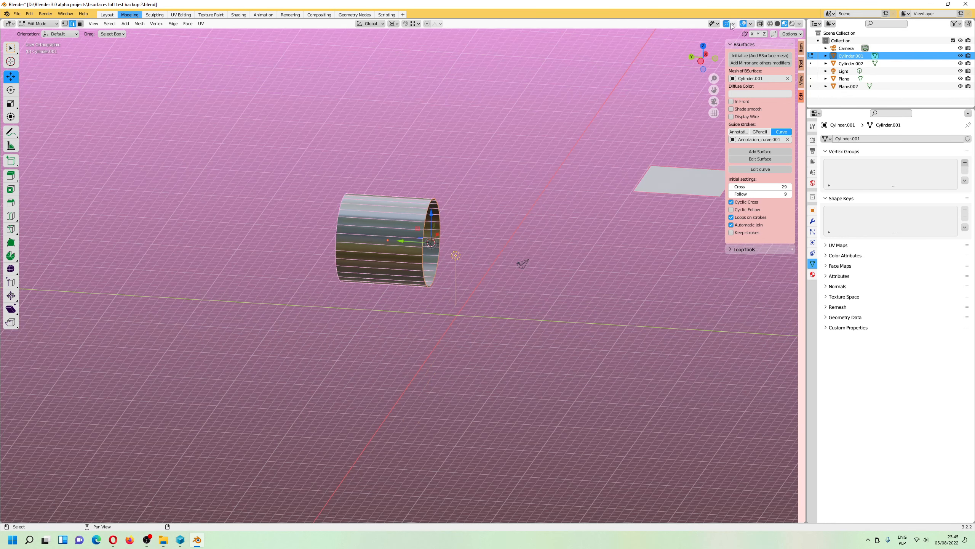
pyautogui.click(701, 61)
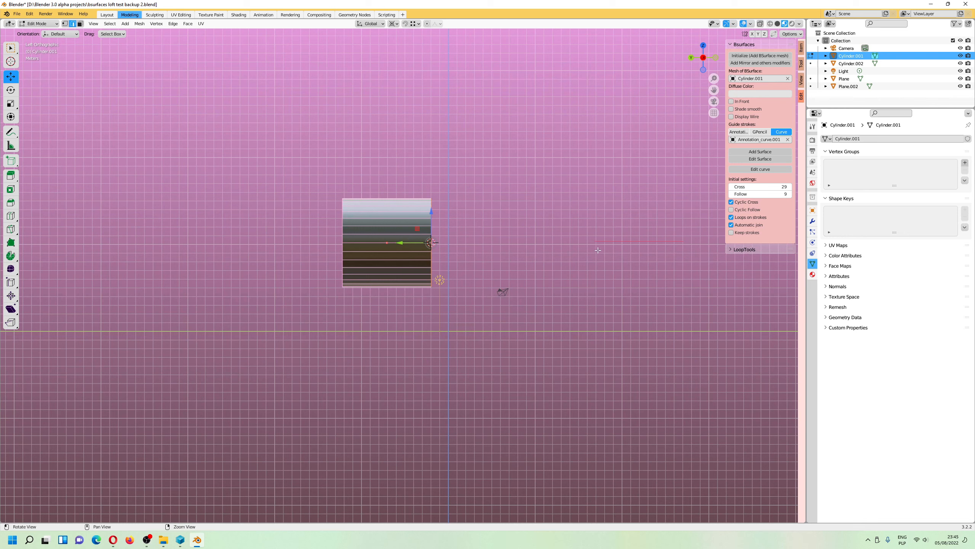
pyautogui.keyDown('shift'); pyautogui.moveTo(618, 255); pyautogui.dragTo(348, 297, button='middle'); pyautogui.keyUp('shift')
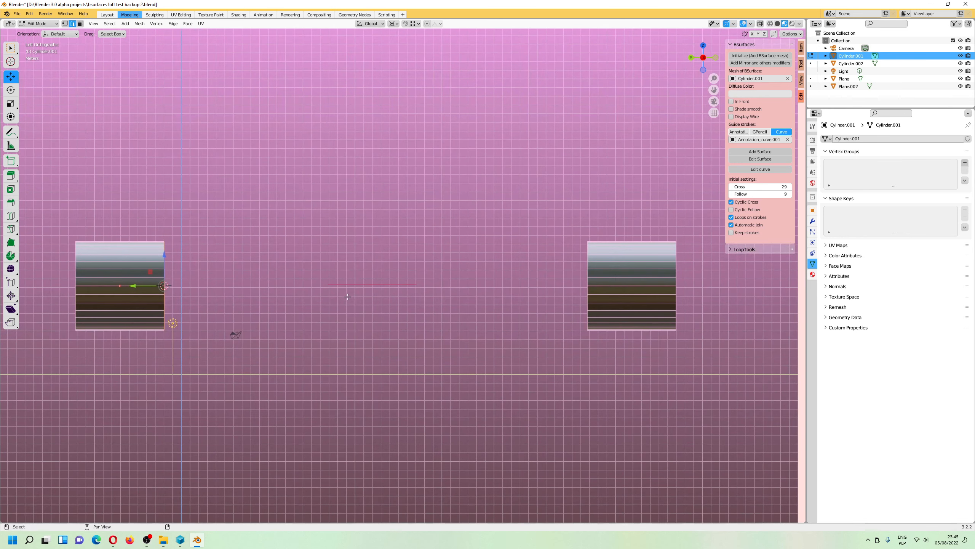
pyautogui.keyDown('shift'); pyautogui.rightClick(208, 287); pyautogui.keyUp('shift')
# Set the Bsurfaces guide strokes to Annotation and start a new annotation with 3D Cursor placement in Object Mode, in the Back orthographic view.
pyautogui.moveTo(240, 295); pyautogui.dragTo(687, 177, button='middle')
pyautogui.click(704, 64)
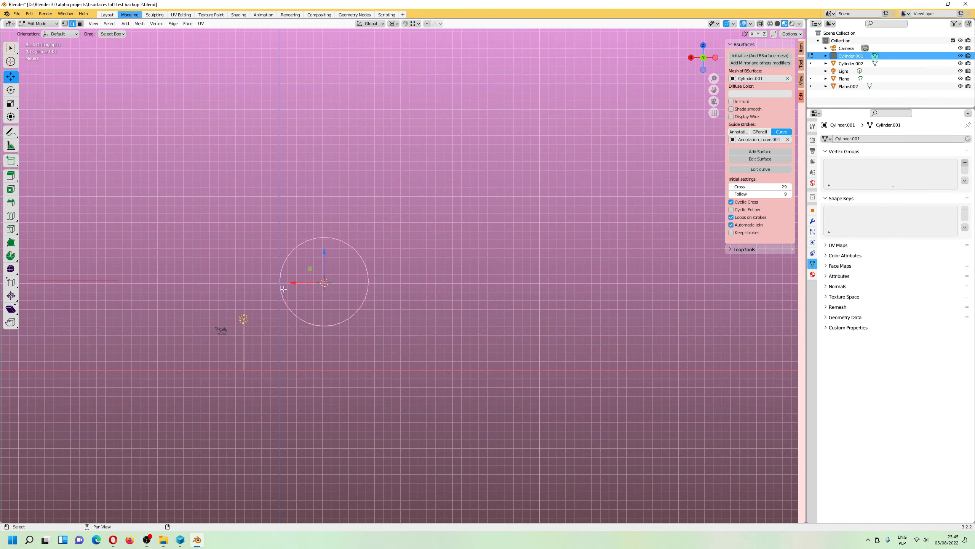
pyautogui.scroll(8, 307, 286)
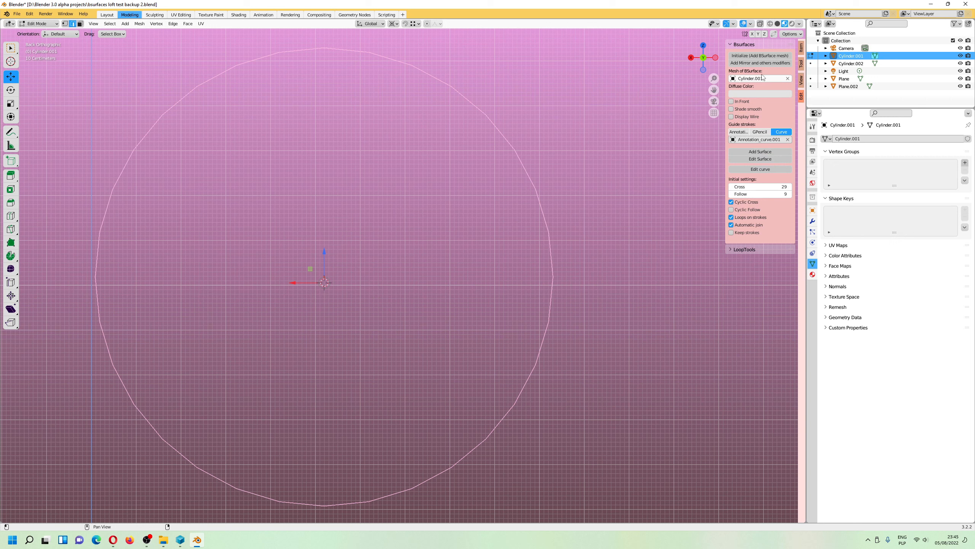
pyautogui.click(788, 140)
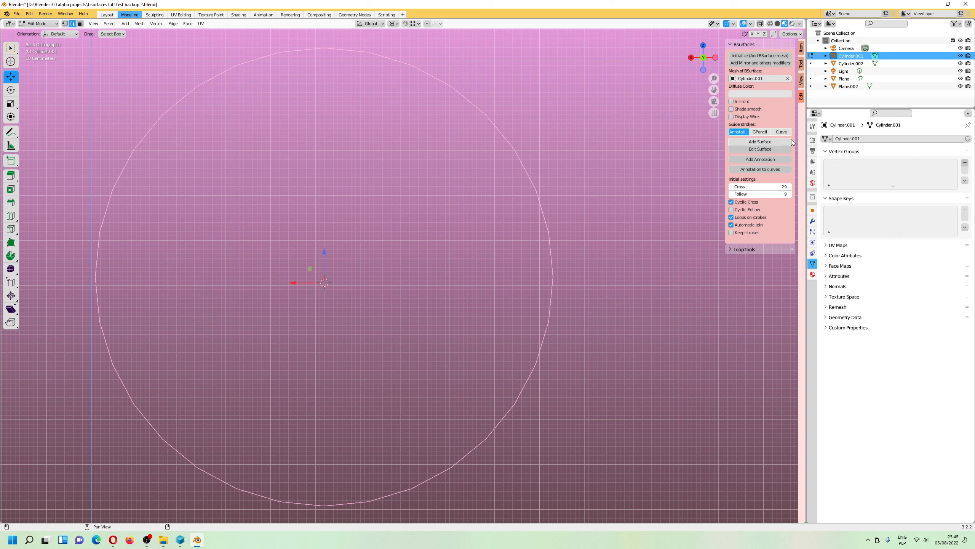
pyautogui.press('Tab')
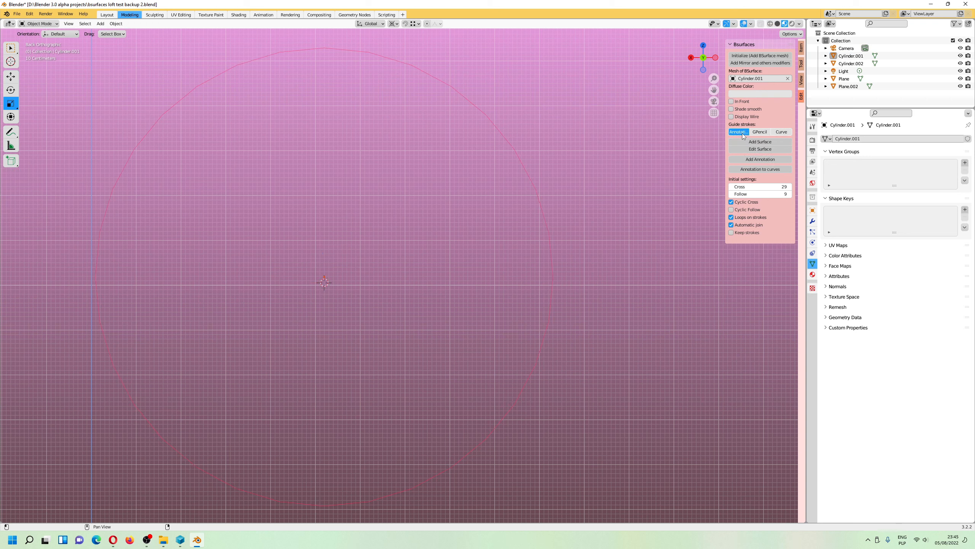
pyautogui.click(759, 161)
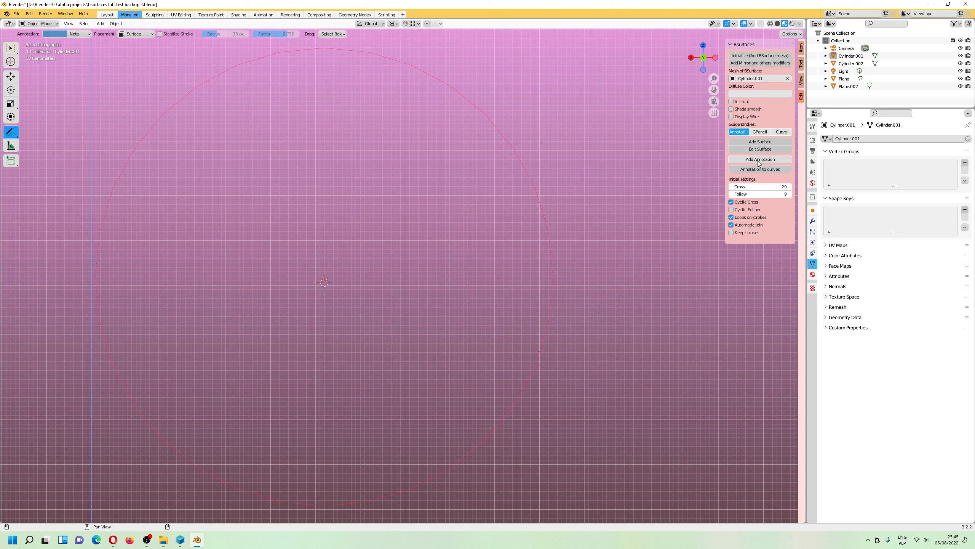
pyautogui.click(129, 35)
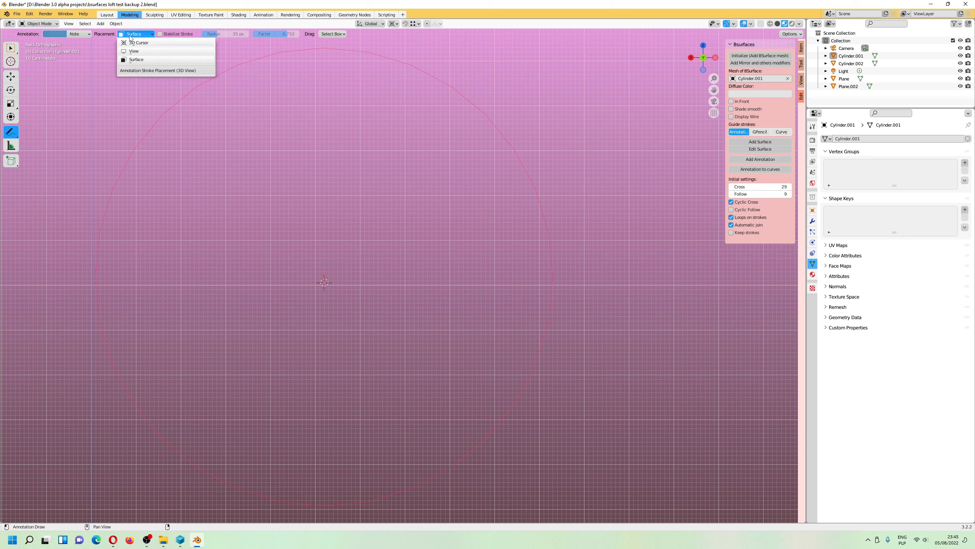
pyautogui.click(136, 40)
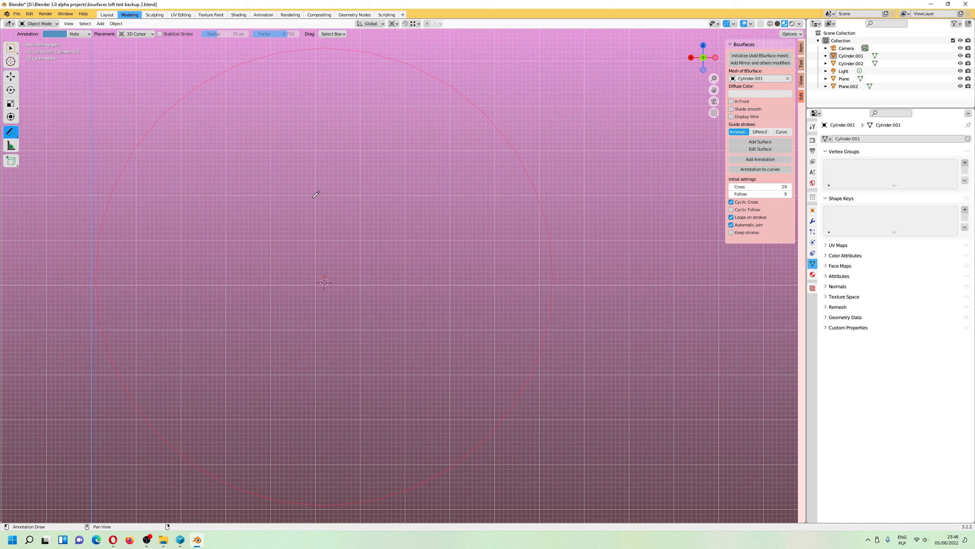
# Draw a cross-shaped annotation outline around the 3D cursor within the cylinder's circle and convert the annotation to curves.
pyautogui.moveTo(306, 194)
pyautogui.mouseDown()
pyautogui.moveTo(259, 195)
pyautogui.moveTo(261, 242)
pyautogui.moveTo(239, 255)
pyautogui.moveTo(190, 258)
pyautogui.moveTo(187, 274)
pyautogui.mouseUp()
pyautogui.moveTo(189, 317)
pyautogui.mouseDown()
pyautogui.moveTo(255, 329)
pyautogui.moveTo(269, 391)
pyautogui.moveTo(342, 393)
pyautogui.moveTo(355, 329)
pyautogui.moveTo(409, 328)
pyautogui.moveTo(417, 247)
pyautogui.mouseUp()
pyautogui.moveTo(357, 241)
pyautogui.mouseDown()
pyautogui.moveTo(344, 242)
pyautogui.moveTo(341, 195)
pyautogui.moveTo(314, 194)
pyautogui.mouseUp()
pyautogui.click(15, 78)
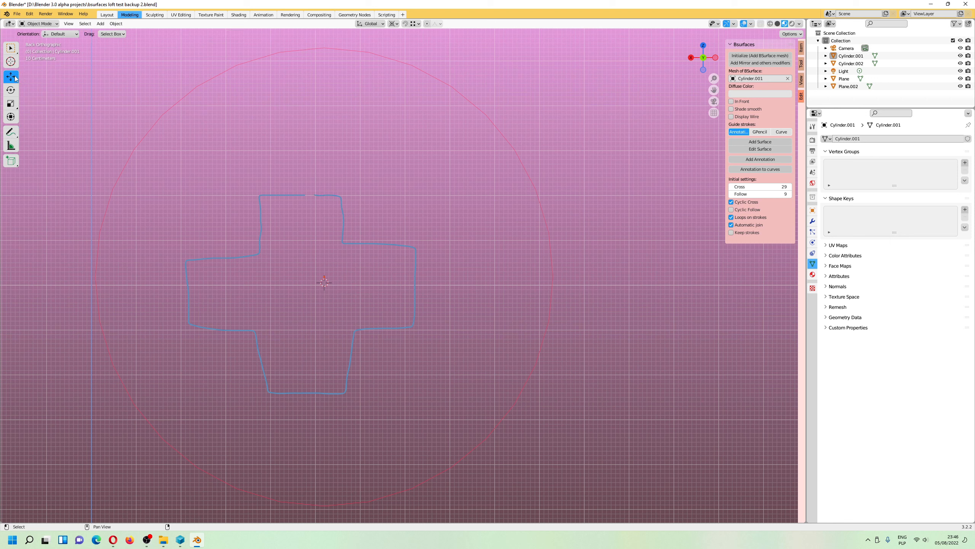
pyautogui.click(762, 169)
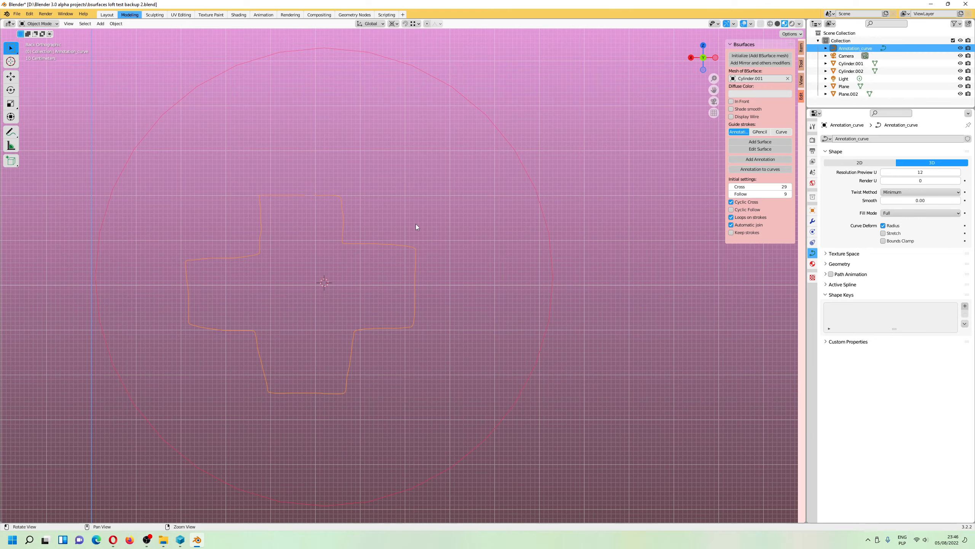
# Decimate all points of the new cross-shaped curve in Edit Mode with a ratio of 0.032.
pyautogui.moveTo(416, 224)
pyautogui.mouseDown(button='middle')
pyautogui.moveTo(405, 228)
pyautogui.moveTo(449, 230)
pyautogui.moveTo(367, 238)
pyautogui.moveTo(318, 270)
pyautogui.moveTo(318, 253)
pyautogui.mouseUp(button='middle')
pyautogui.press('KP_5')
pyautogui.scroll(-5, 421, 216)
pyautogui.scroll(2, 320, 255)
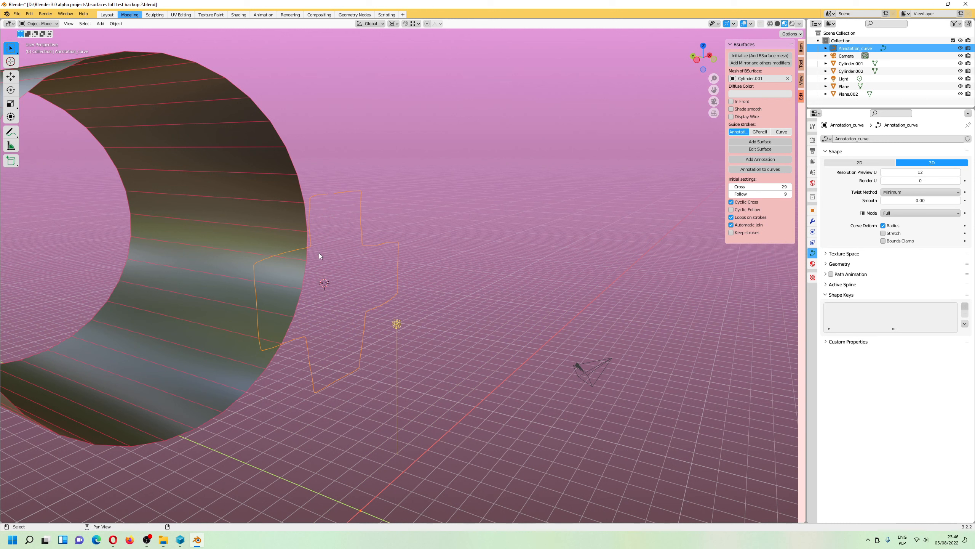
pyautogui.press('Tab')
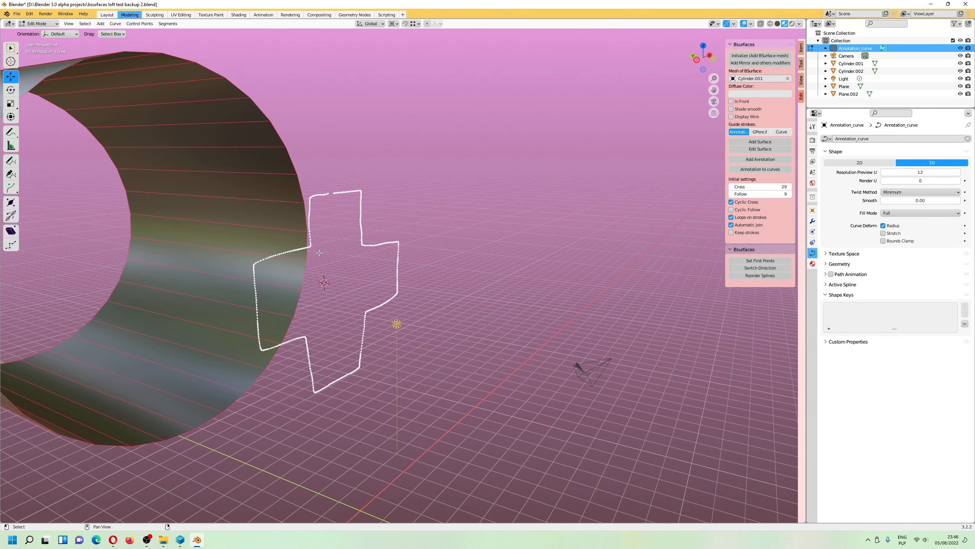
pyautogui.press('a')
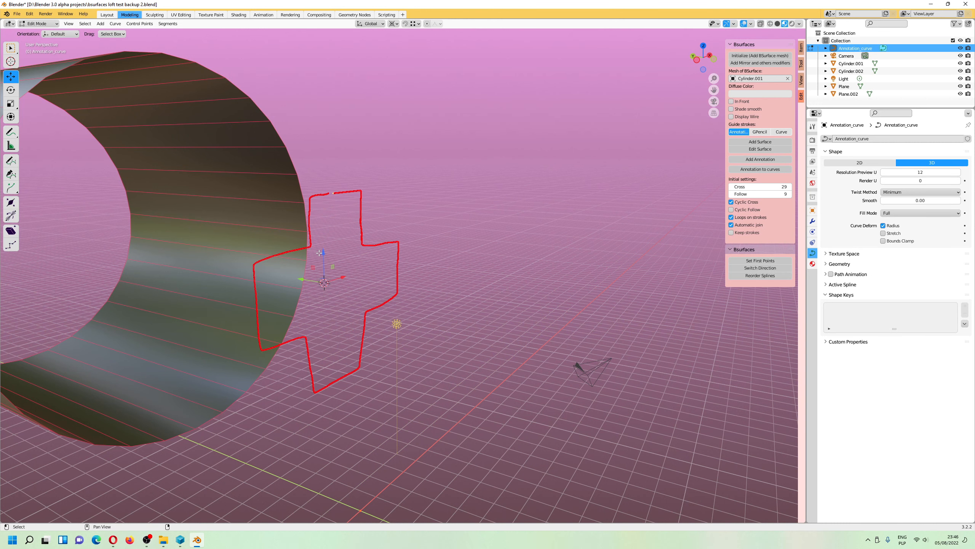
pyautogui.click(115, 23)
pyautogui.moveTo(139, 126)
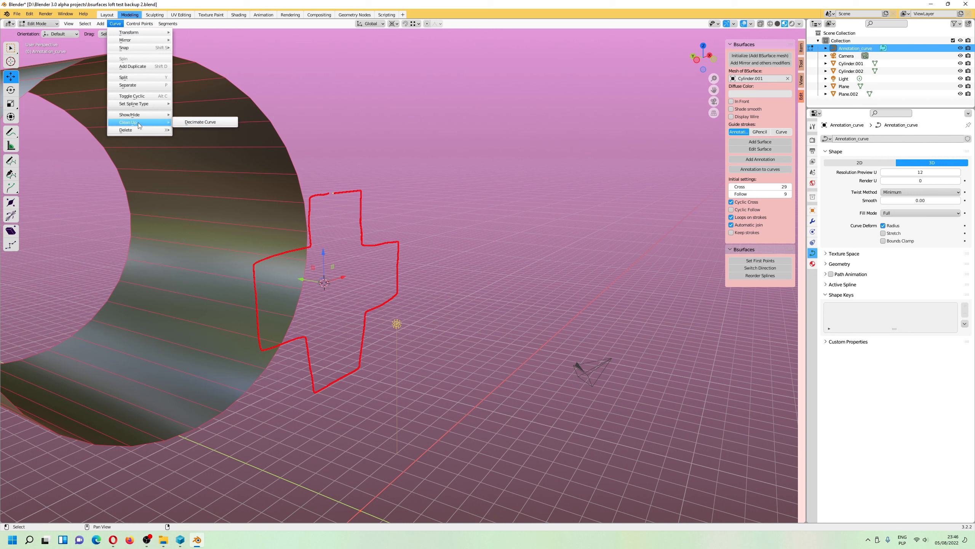
pyautogui.click(220, 123)
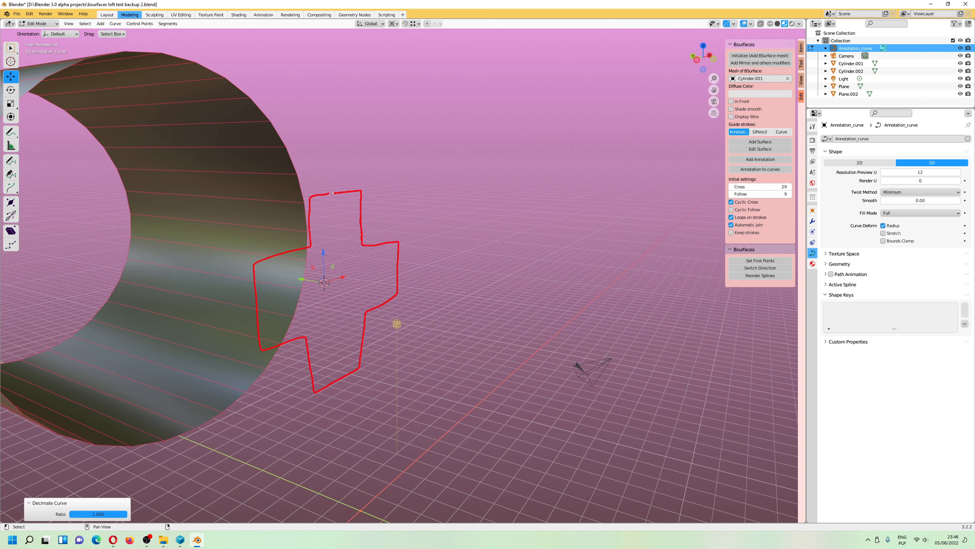
pyautogui.moveTo(99, 513); pyautogui.dragTo(52, 513)
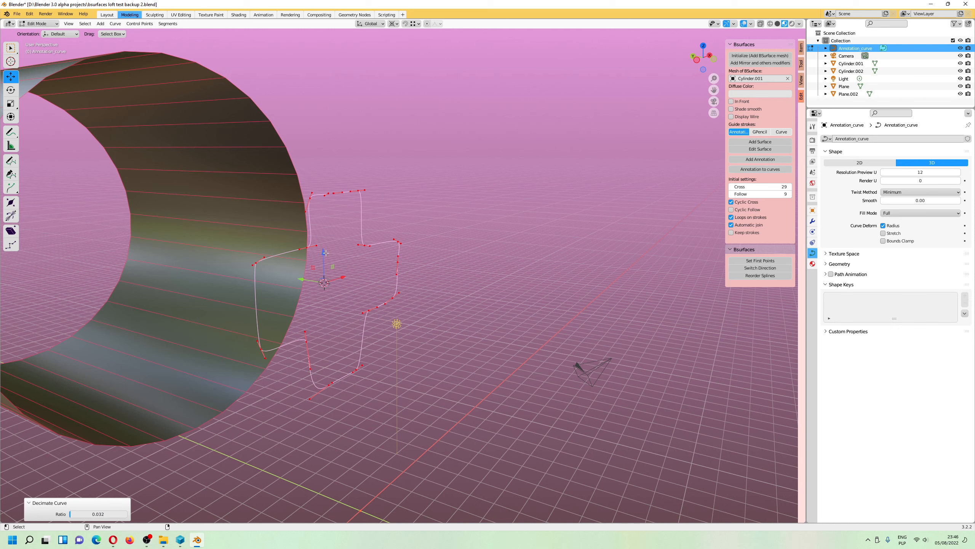
# Set the cross-shaped curve's preview resolution to 4.
pyautogui.moveTo(928, 171); pyautogui.dragTo(903, 172)
pyautogui.scroll(-3, 431, 223)
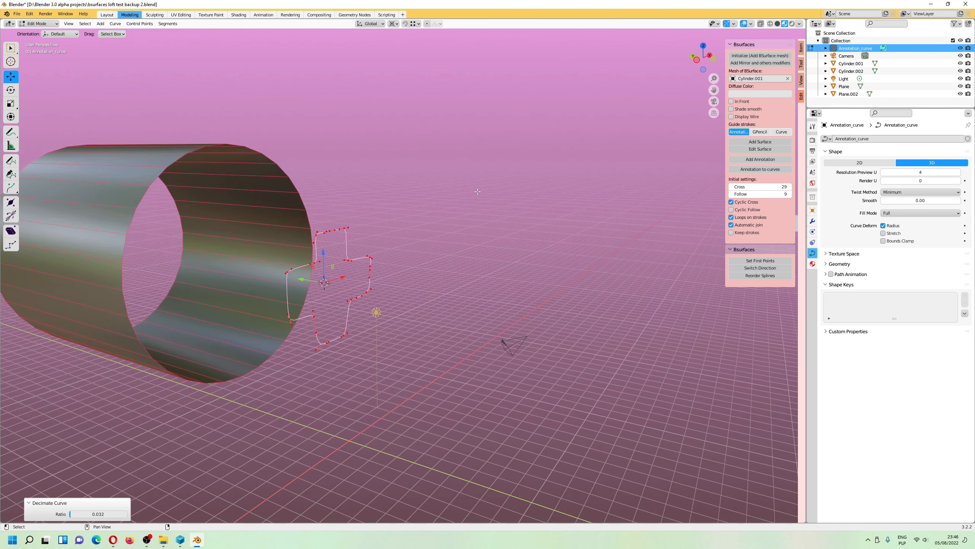
pyautogui.moveTo(431, 223); pyautogui.dragTo(389, 219, button='middle')
pyautogui.scroll(-2, 295, 216)
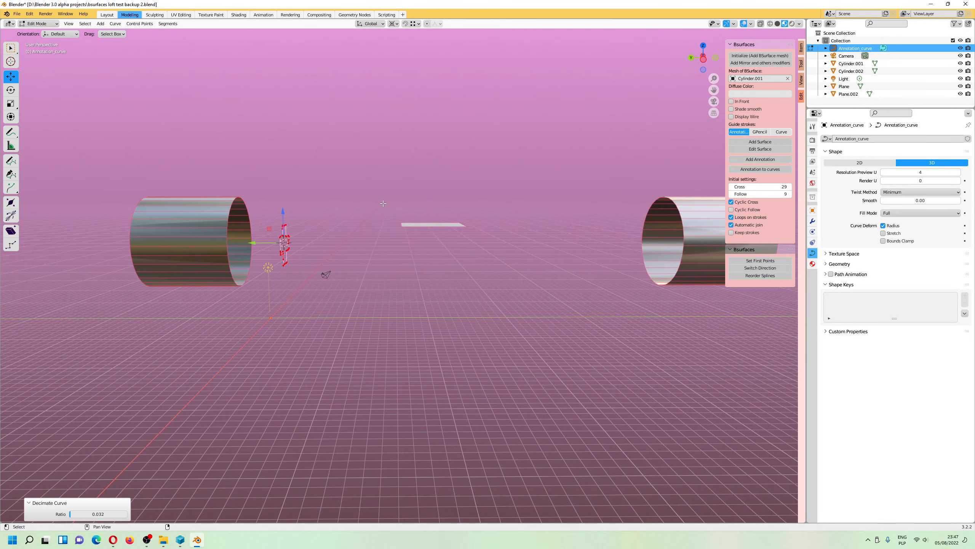
# Select the whole cross profile and duplicate it about 9 m along negative Y toward the second cylinder.
pyautogui.click(384, 204)
pyautogui.moveTo(265, 204); pyautogui.dragTo(313, 295)
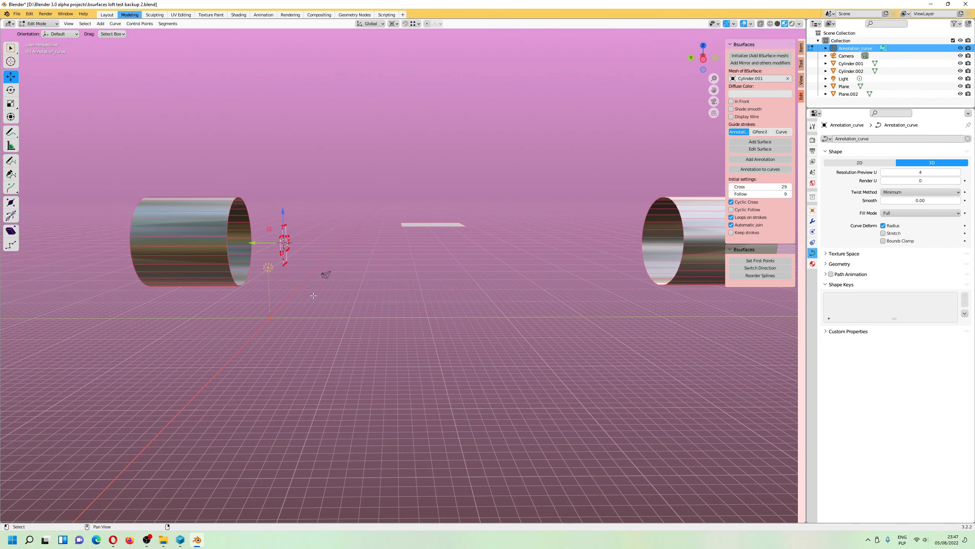
pyautogui.hotkey('shift', 'd')
pyautogui.rightClick(286, 255)
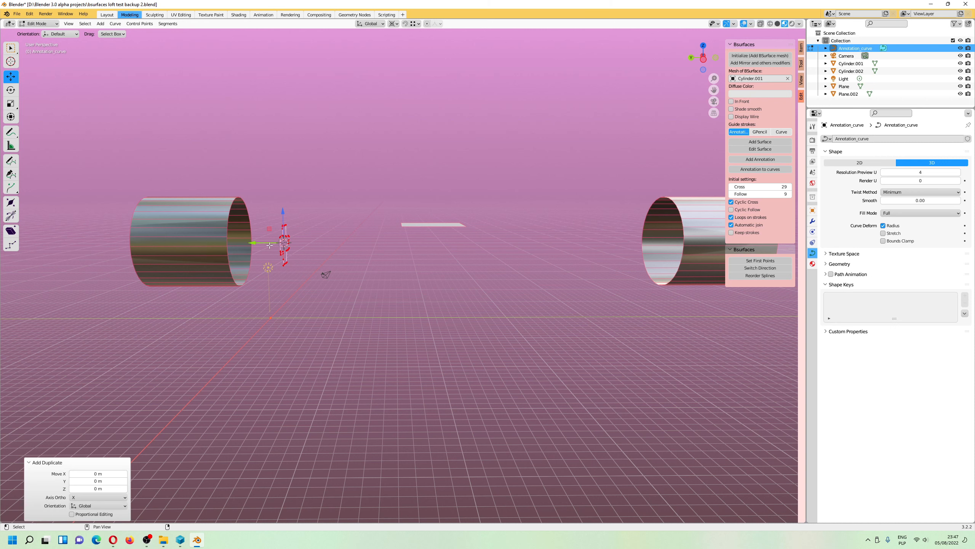
pyautogui.press('g')
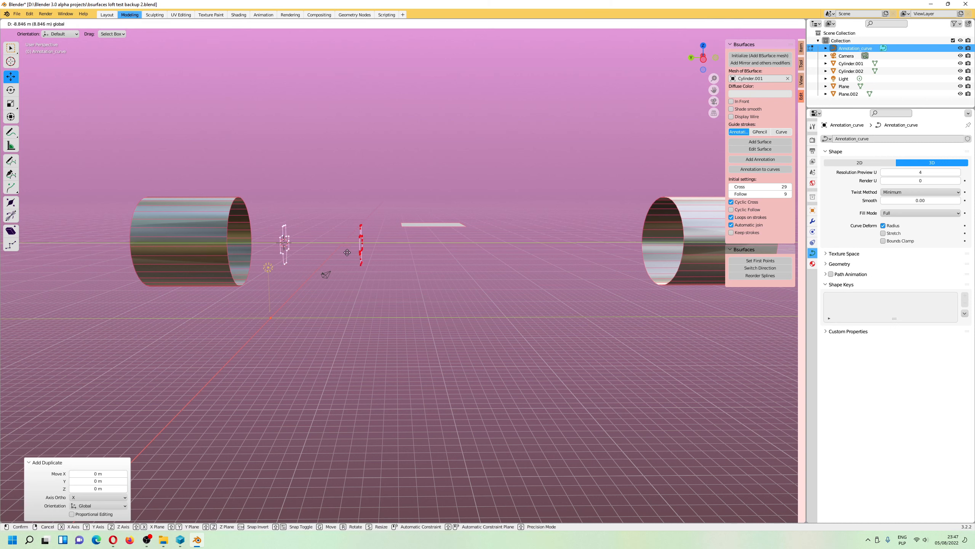
pyautogui.click(348, 252)
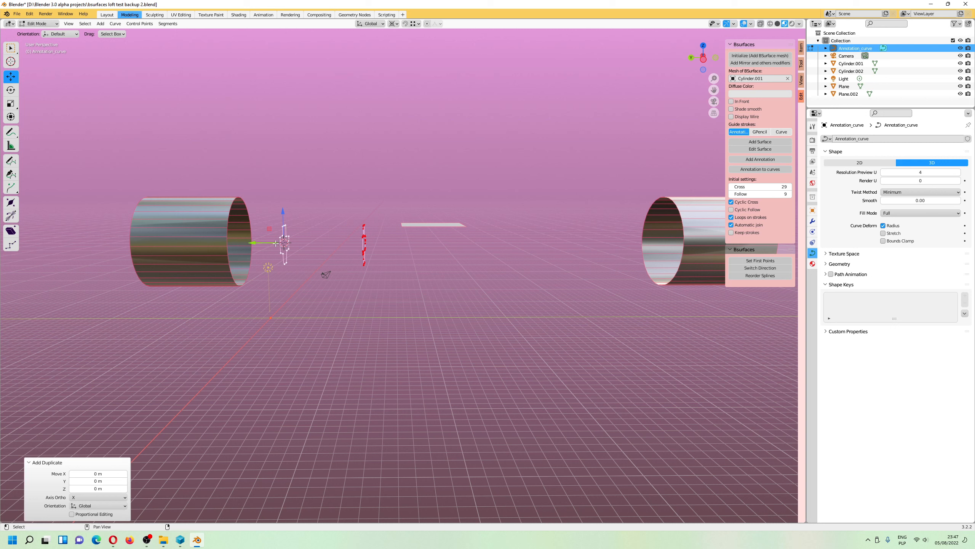
# Duplicate the cross twice more along negative Y, about 13 m further and then just before the second cylinder's opening.
pyautogui.hotkey('shift', 'd')
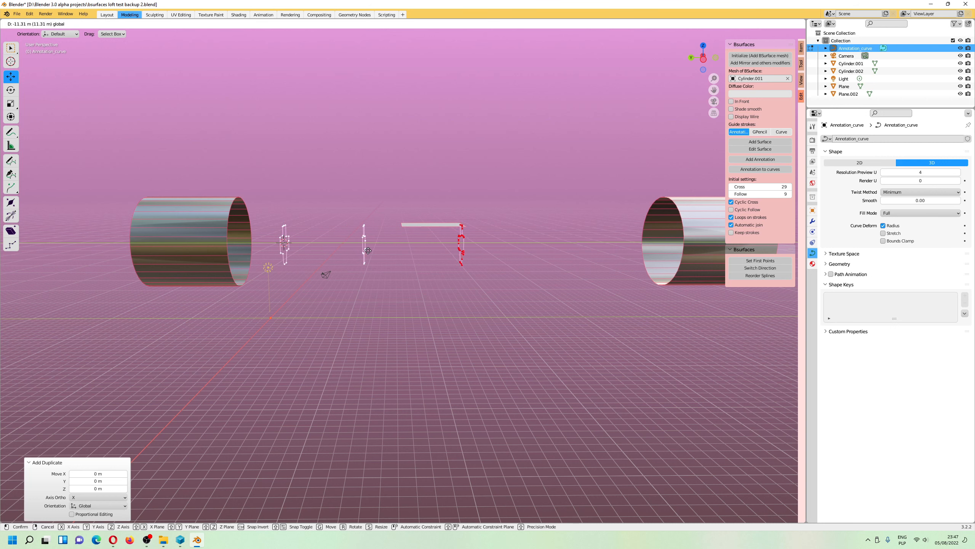
pyautogui.click(382, 251)
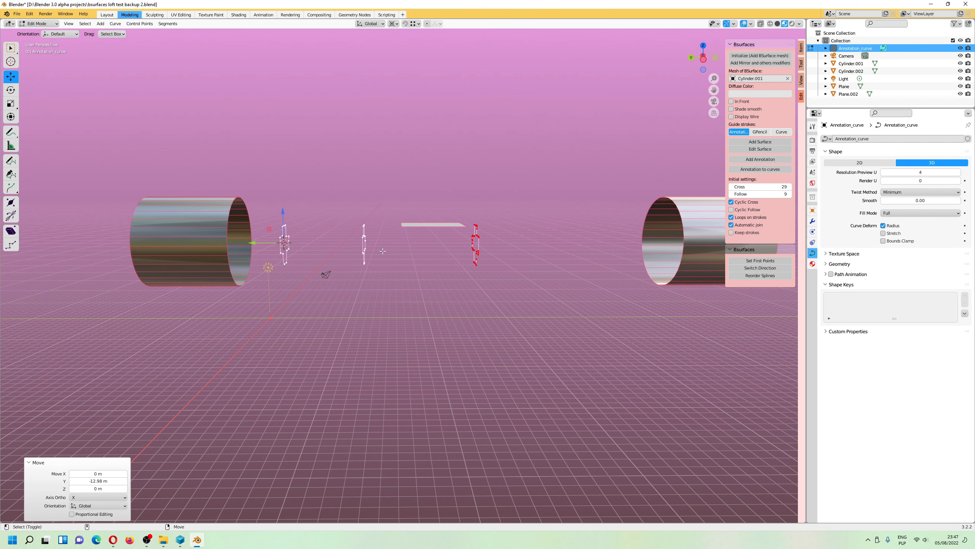
pyautogui.press('g')
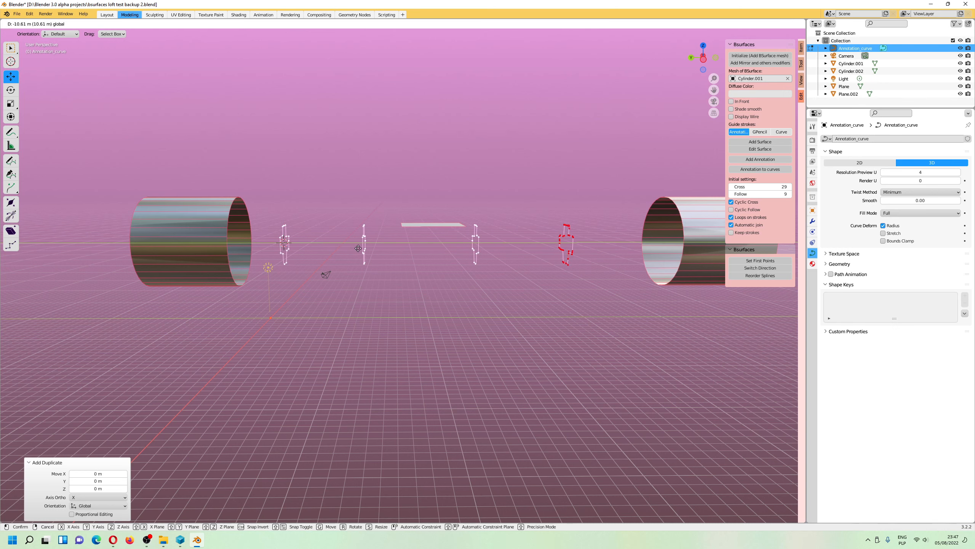
pyautogui.click(377, 249)
# Select the two middle crosses and snap the 3D cursor to the selection.
pyautogui.moveTo(449, 311); pyautogui.dragTo(405, 292, button='middle')
pyautogui.moveTo(339, 196); pyautogui.dragTo(512, 333)
pyautogui.hotkey('shift', 's')
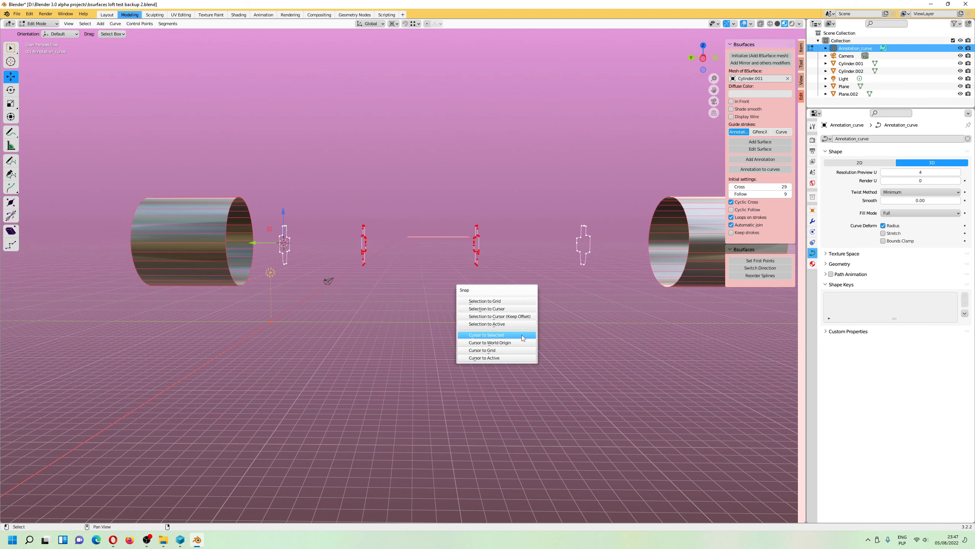
pyautogui.click(523, 337)
pyautogui.hotkey('alt', 'Home')
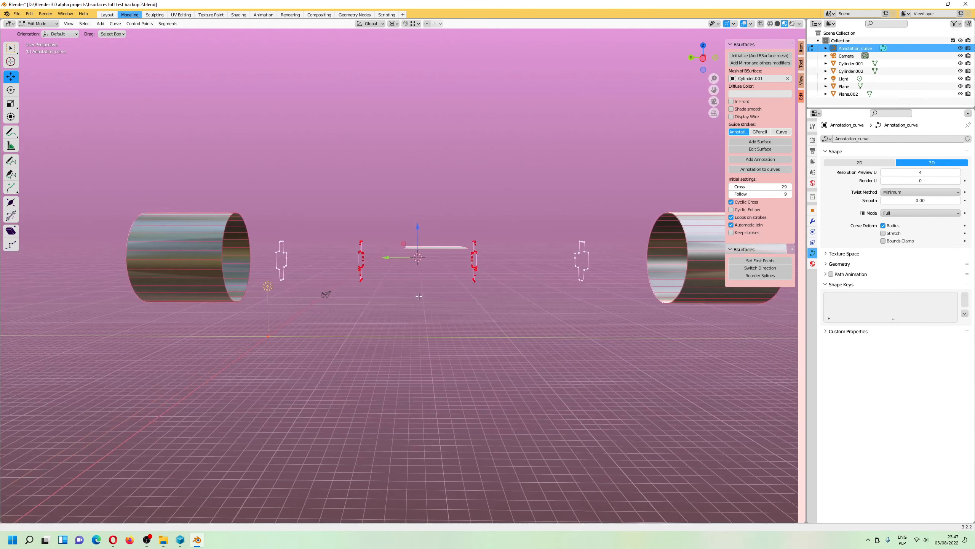
# Enlarge the two middle crosses with the Scale tool by 2.521 in X and 2.653 in Z.
pyautogui.hotkey('shift', 'space')
pyautogui.press('s')
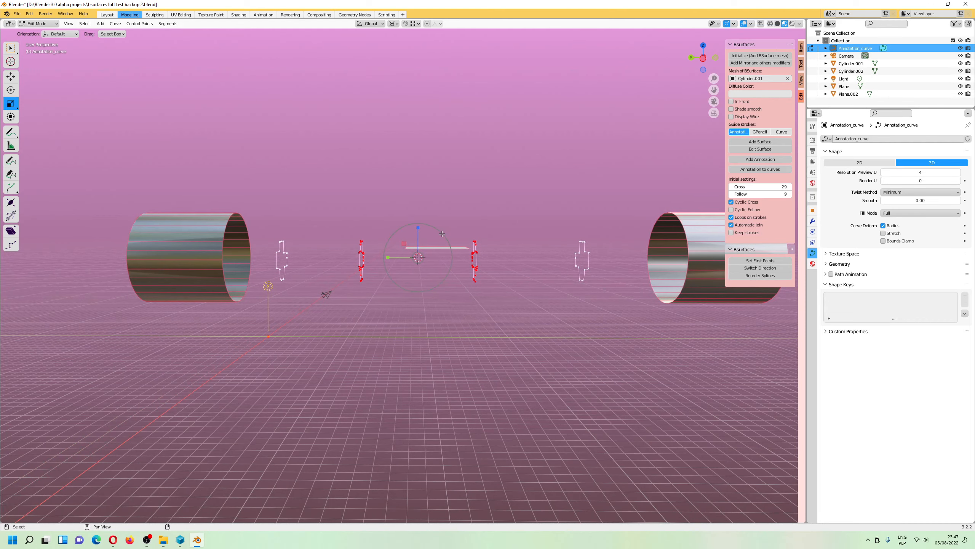
pyautogui.moveTo(435, 248); pyautogui.dragTo(462, 335, button='middle')
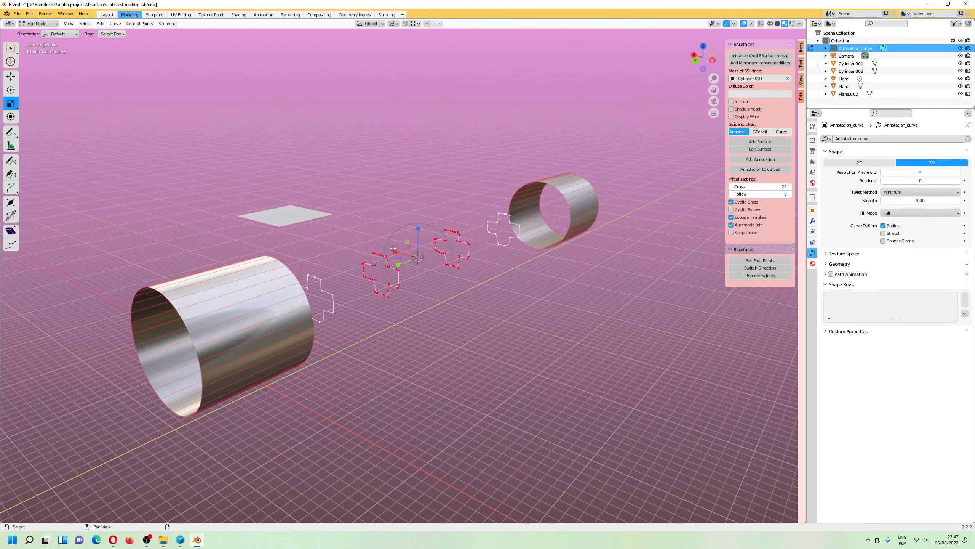
pyautogui.moveTo(395, 250); pyautogui.dragTo(361, 244)
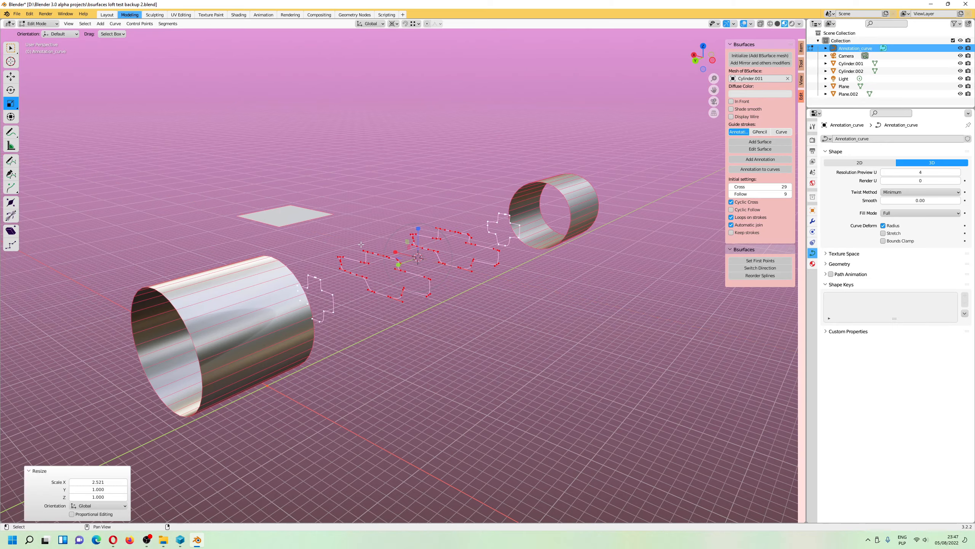
pyautogui.moveTo(418, 230); pyautogui.dragTo(419, 179)
pyautogui.moveTo(418, 179); pyautogui.dragTo(471, 310, button='middle')
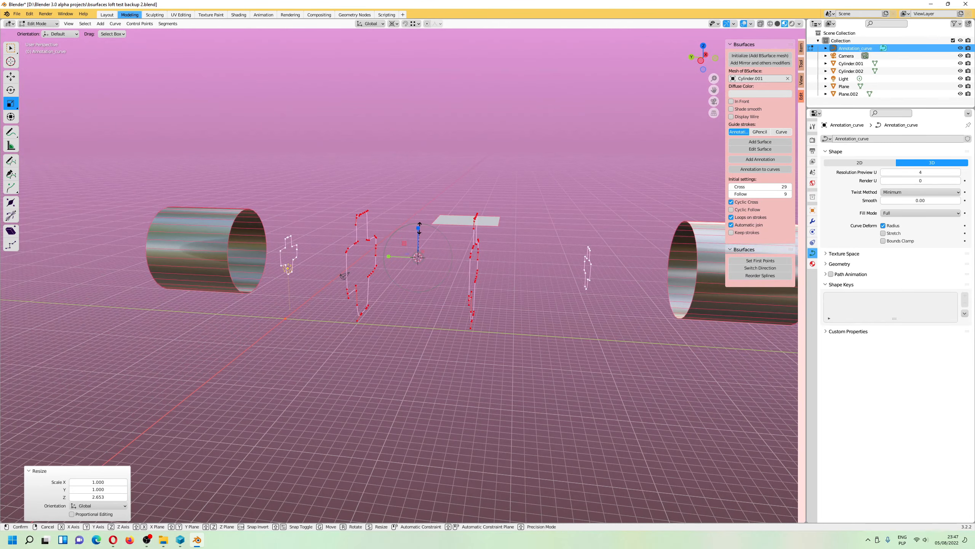
# Try enlarging the two middle crosses further by 1.717 in Z and 1.648 in X.
pyautogui.moveTo(419, 229); pyautogui.dragTo(421, 215)
pyautogui.moveTo(420, 216); pyautogui.dragTo(381, 246, button='middle')
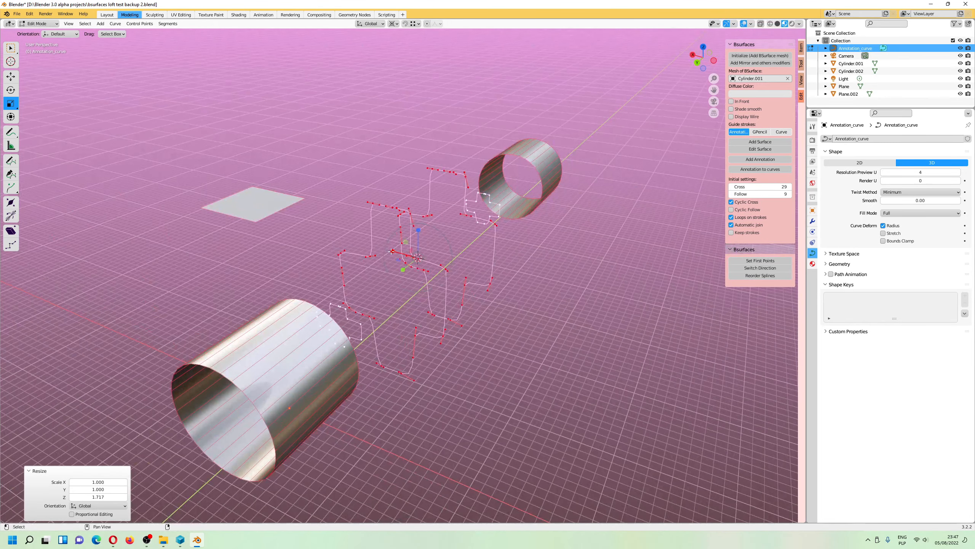
pyautogui.press('s')
pyautogui.press('x')
pyautogui.click(373, 246)
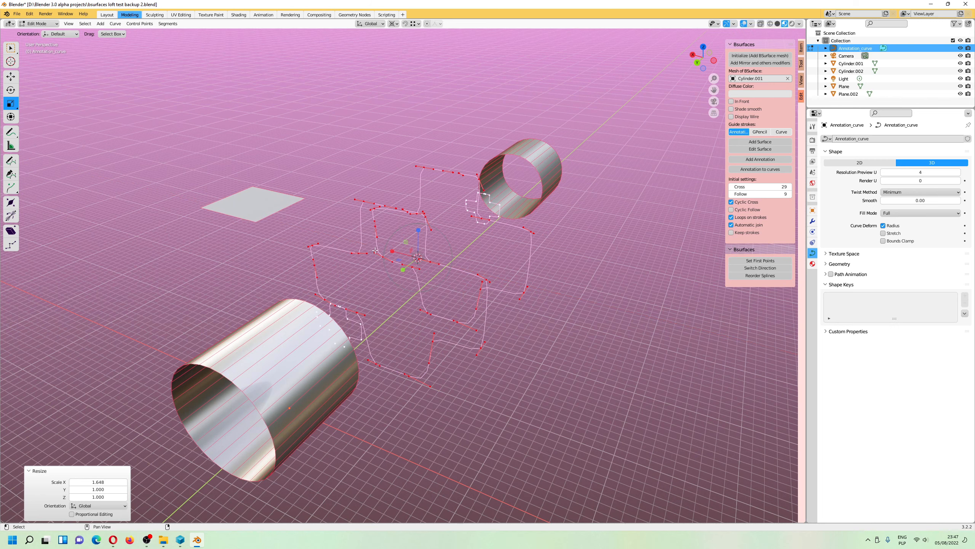
pyautogui.moveTo(373, 246); pyautogui.dragTo(345, 269, button='middle')
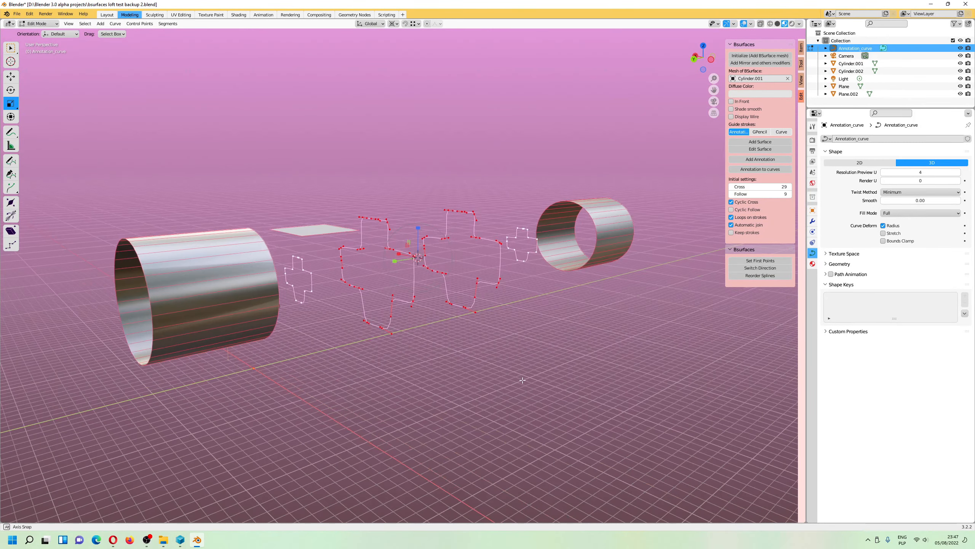
# Save the file and switch the curve back to Object Mode.
pyautogui.click(17, 13)
pyautogui.click(27, 65)
pyautogui.click(39, 24)
pyautogui.click(40, 34)
# Open the two-cylinder mesh in Edit Mode and select the rim loops facing the gap on both cylinders, using vertex selection.
pyautogui.click(248, 252)
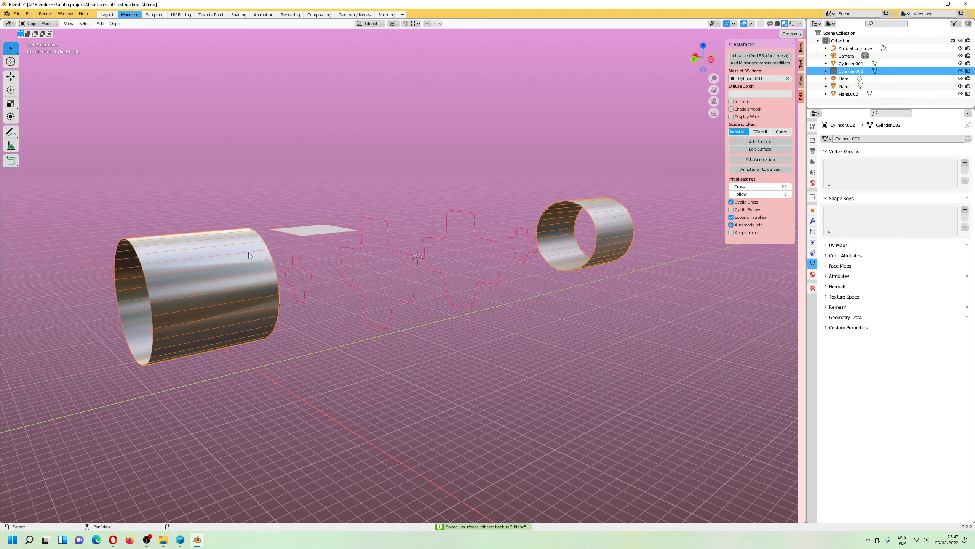
pyautogui.press('Tab')
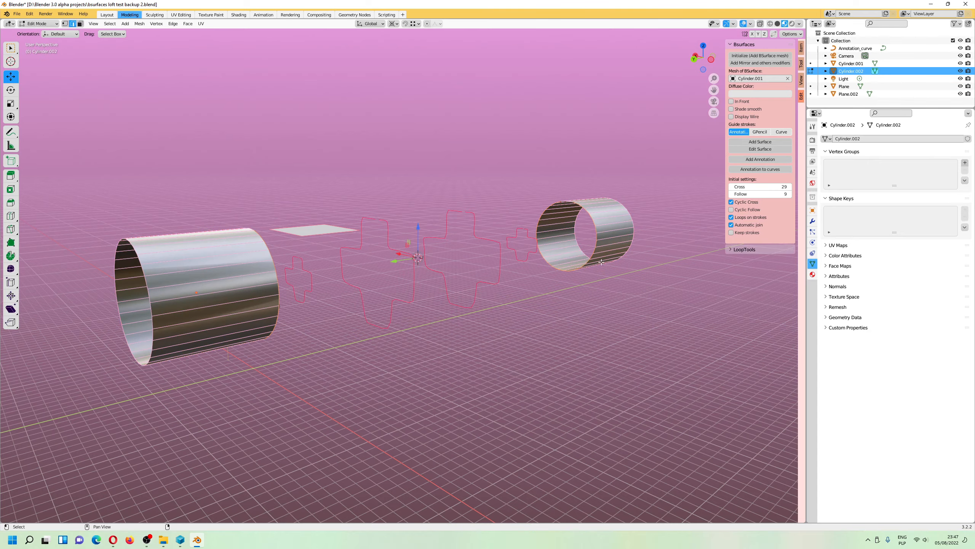
pyautogui.moveTo(601, 262); pyautogui.dragTo(217, 128, button='middle')
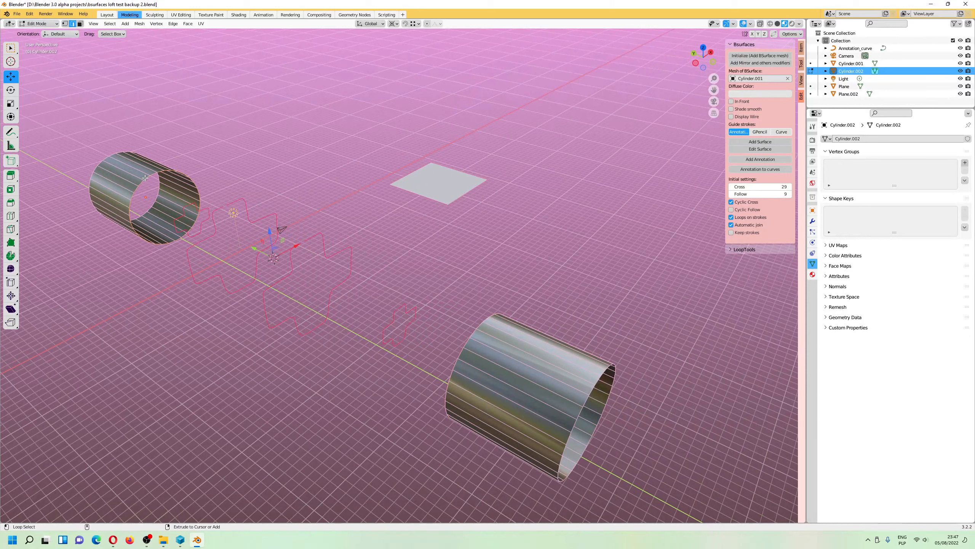
pyautogui.keyDown('alt'); pyautogui.keyDown('shift'); pyautogui.click(480, 326); pyautogui.keyUp('shift'); pyautogui.keyUp('alt')
pyautogui.click(65, 24)
pyautogui.keyDown('alt'); pyautogui.moveTo(397, 195); pyautogui.dragTo(372, 178); pyautogui.keyUp('alt')
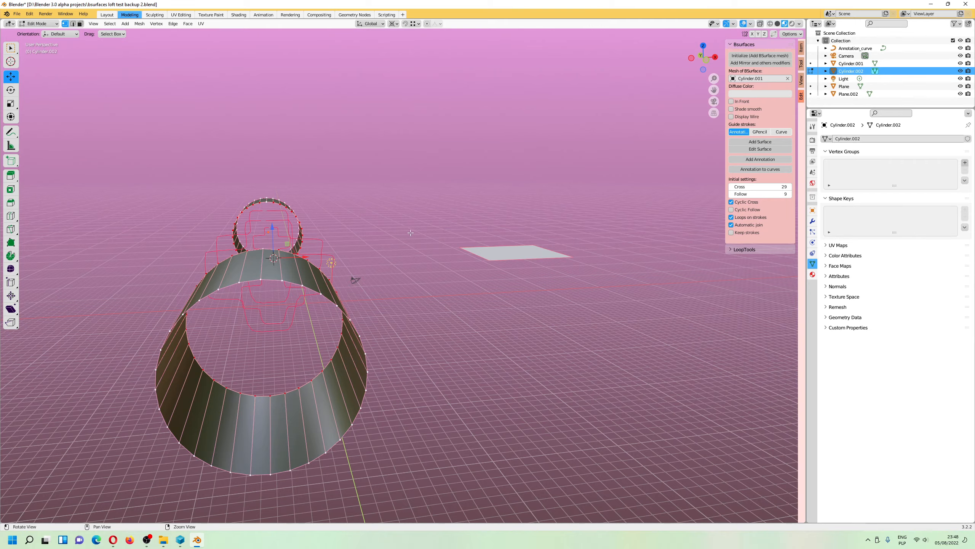
pyautogui.keyDown('alt'); pyautogui.moveTo(388, 235); pyautogui.dragTo(482, 205); pyautogui.keyUp('alt')
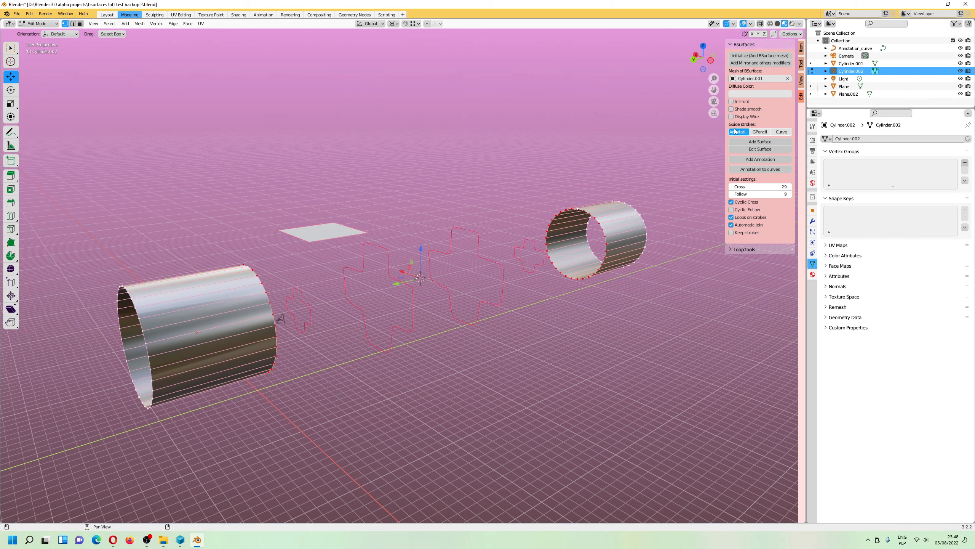
# Try adding a surface from annotations, and switch the Bsurfaces guide strokes to Curve with Annotation_curve as the guide object.
pyautogui.click(764, 142)
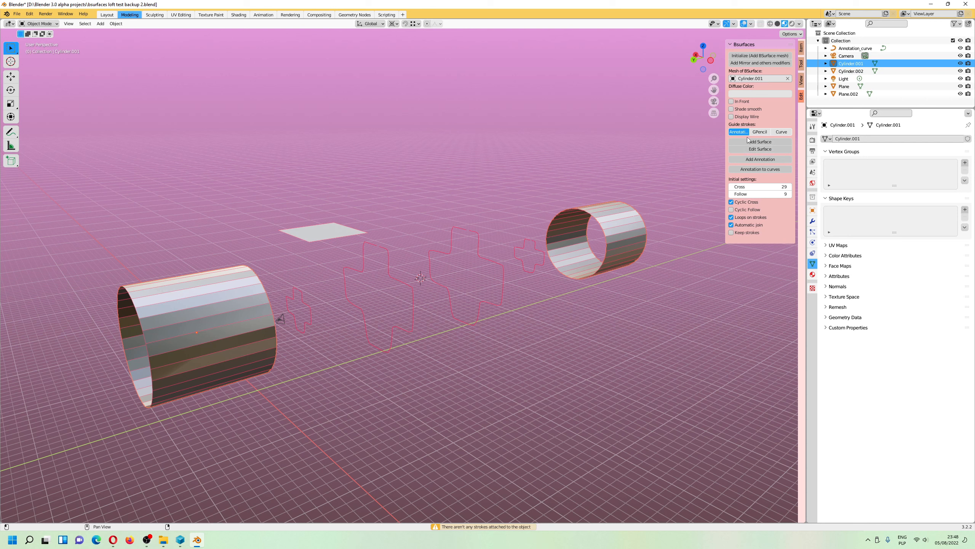
pyautogui.click(781, 132)
pyautogui.click(788, 140)
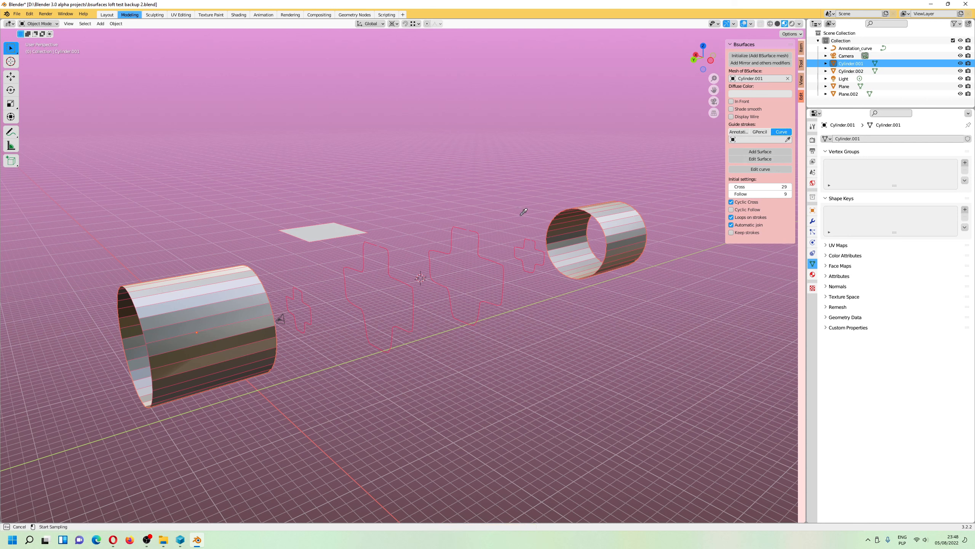
pyautogui.click(475, 232)
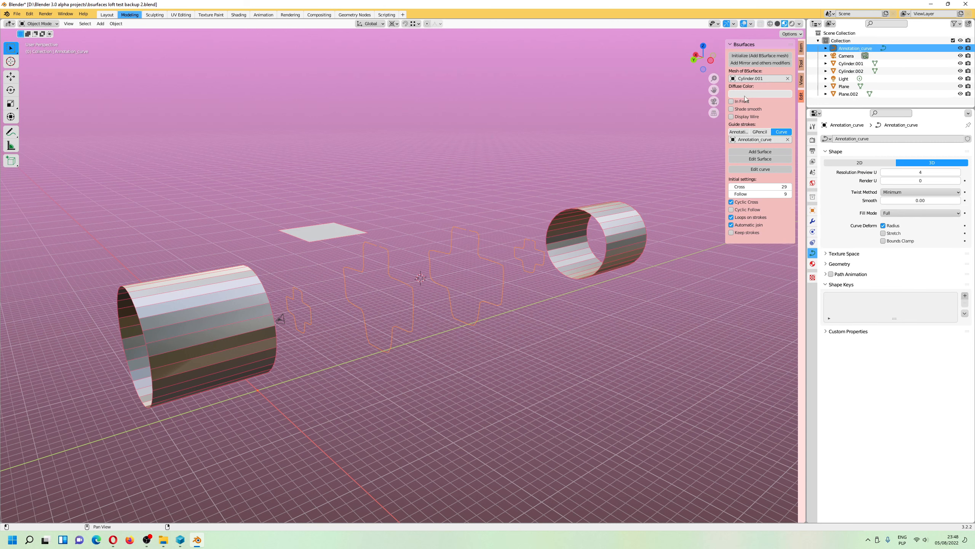
# Try adding a Bsurfaces surface across the cross curves with Cyclic Cross turned off, and undo it.
pyautogui.click(769, 151)
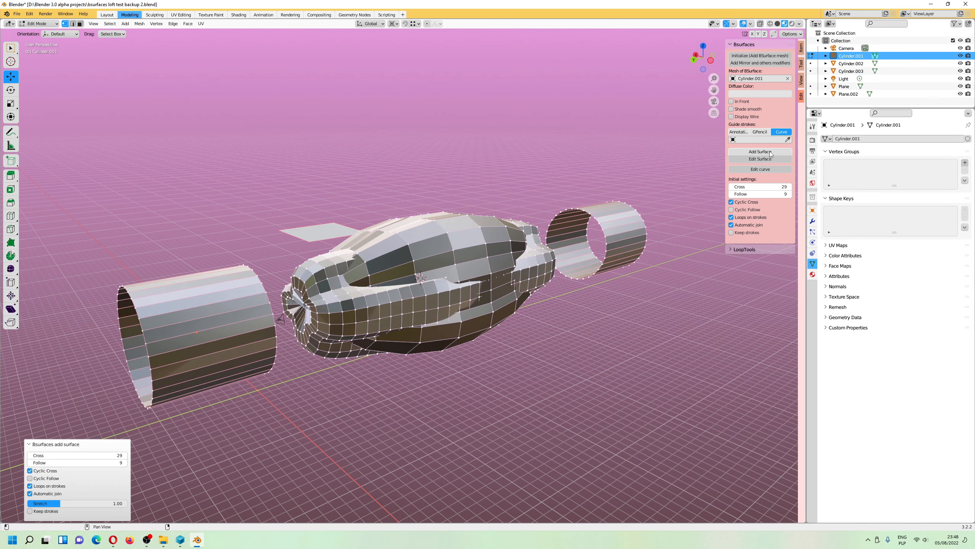
pyautogui.click(34, 470)
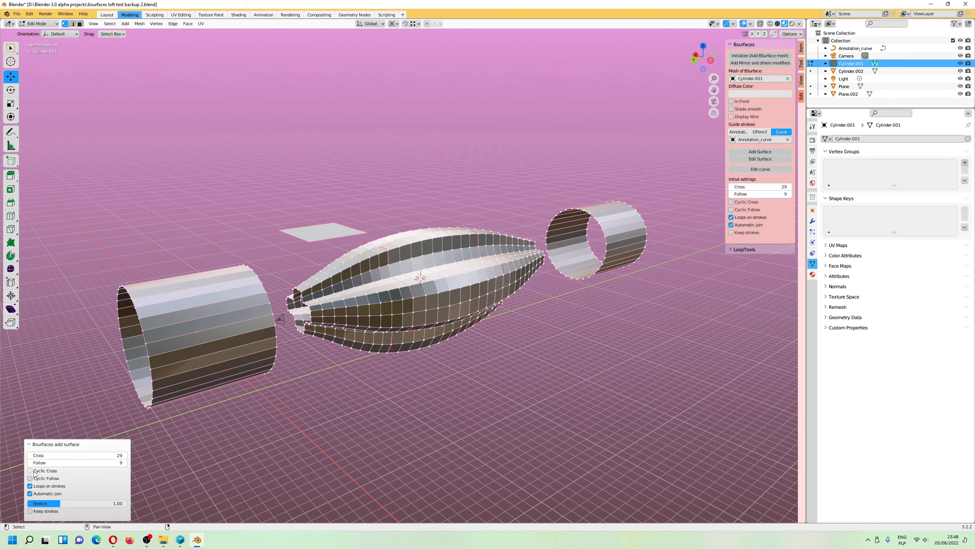
pyautogui.moveTo(406, 384); pyautogui.dragTo(315, 344, button='middle')
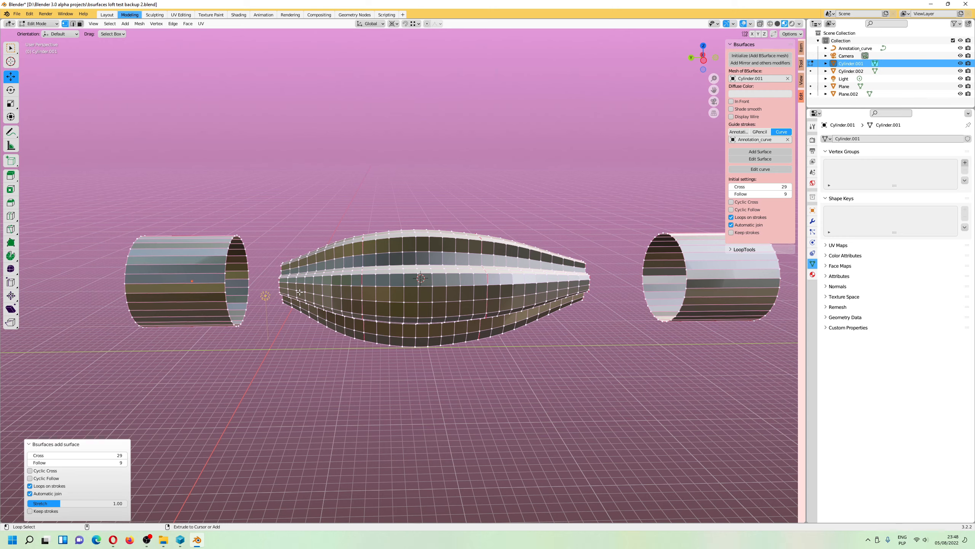
pyautogui.hotkey('ctrl', 'z')
pyautogui.moveTo(300, 292); pyautogui.dragTo(351, 308, button='middle')
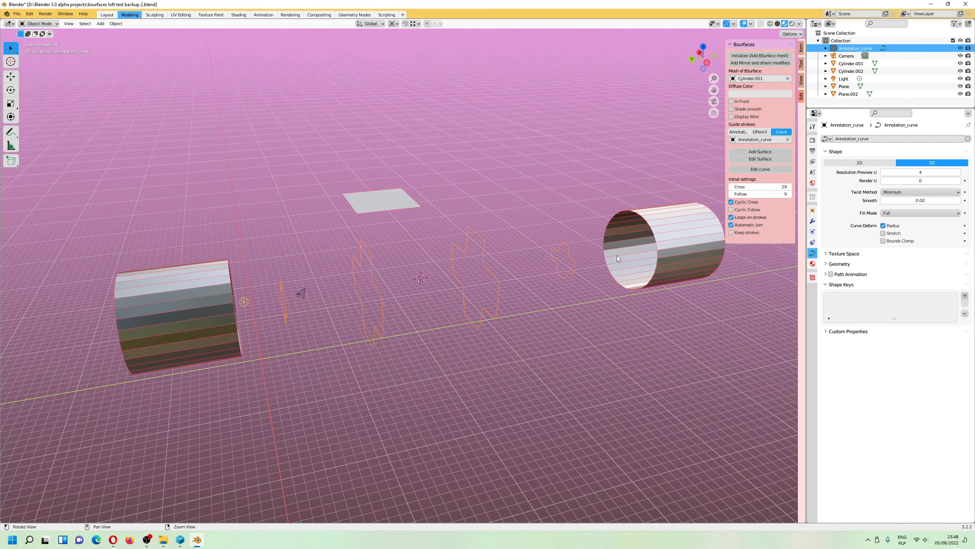
# Reopen the two-cylinder mesh in Edit Mode and check the vertex selection of both facing rims from several sides.
pyautogui.click(511, 162)
pyautogui.moveTo(410, 222)
pyautogui.mouseDown(button='middle')
pyautogui.moveTo(451, 212)
pyautogui.moveTo(404, 217)
pyautogui.moveTo(395, 211)
pyautogui.moveTo(404, 185)
pyautogui.moveTo(407, 204)
pyautogui.mouseUp(button='middle')
pyautogui.keyDown('shift'); pyautogui.moveTo(298, 265); pyautogui.dragTo(265, 282, button='middle'); pyautogui.keyUp('shift')
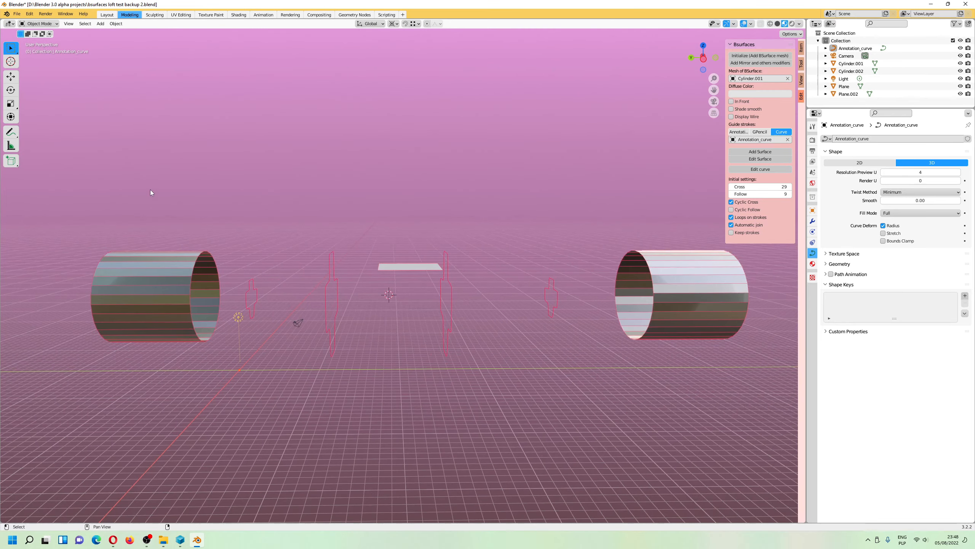
pyautogui.click(172, 274)
pyautogui.press('Tab')
pyautogui.moveTo(172, 273); pyautogui.dragTo(252, 275, button='middle')
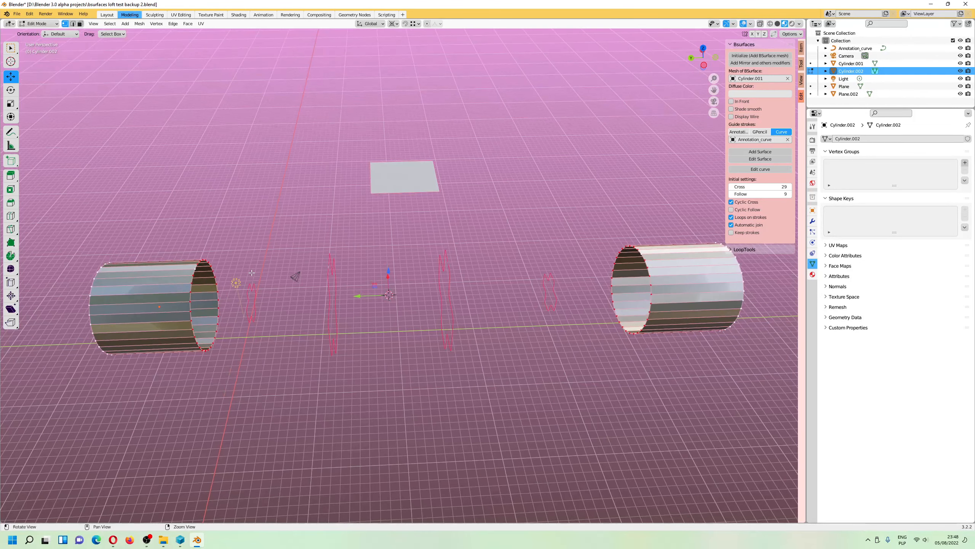
pyautogui.click(72, 24)
pyautogui.moveTo(637, 271); pyautogui.dragTo(602, 260, button='middle')
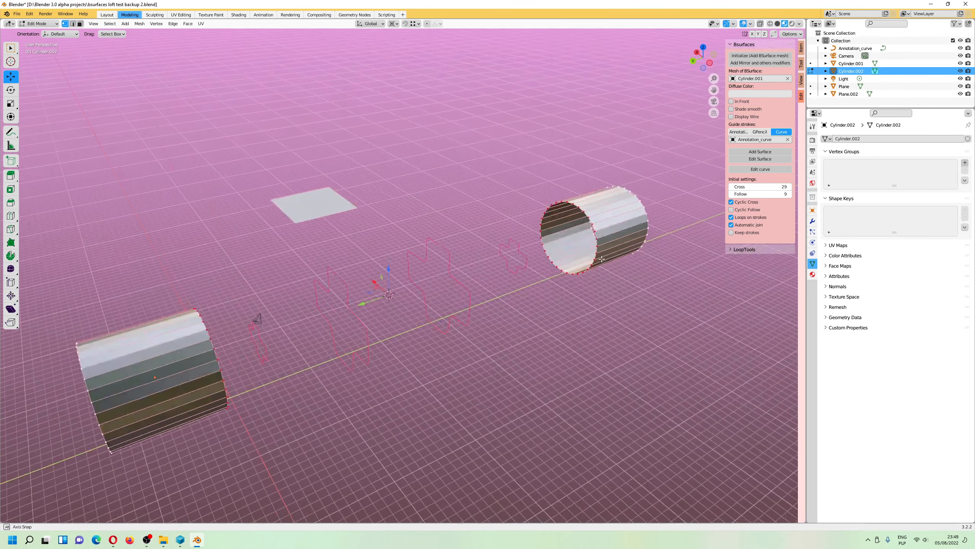
pyautogui.moveTo(575, 221); pyautogui.dragTo(548, 191, button='middle')
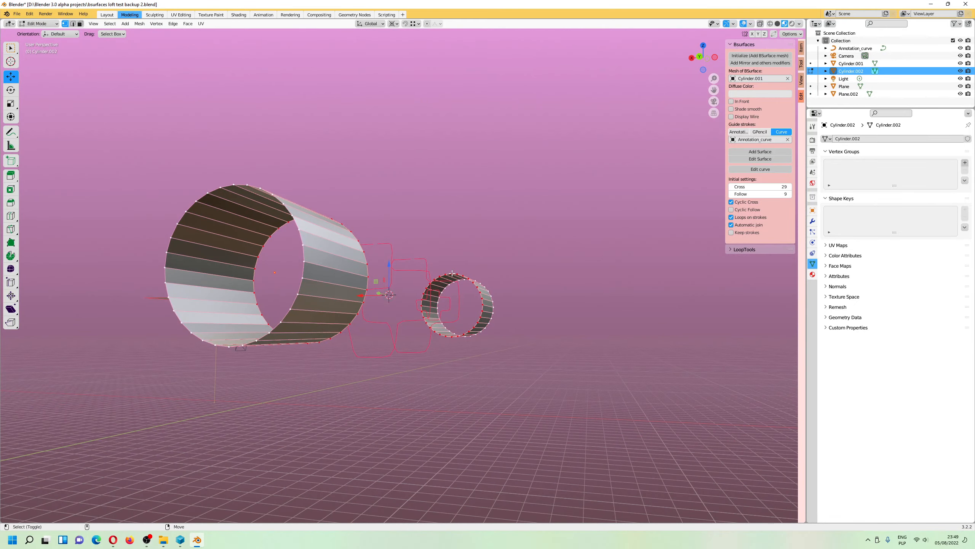
pyautogui.moveTo(539, 333); pyautogui.dragTo(452, 368, button='middle')
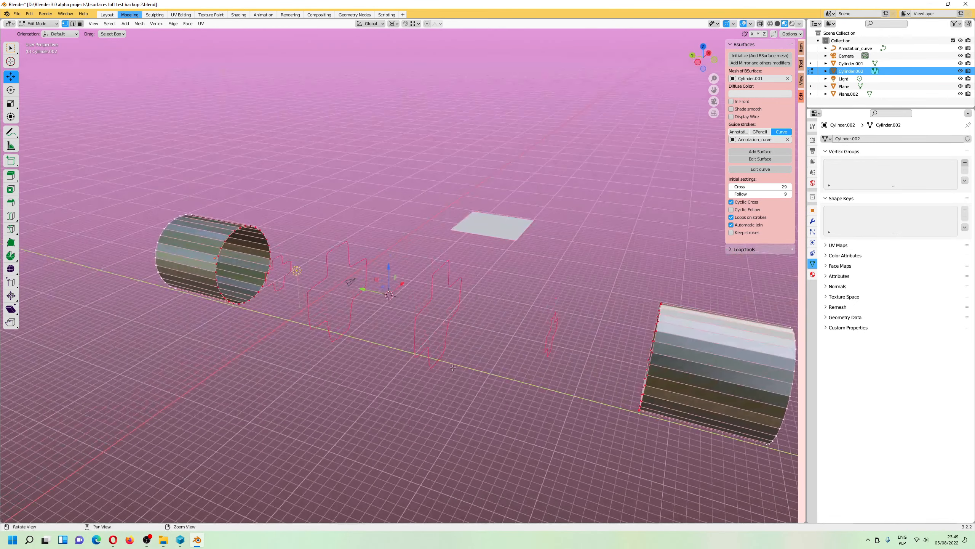
# Try adding a Bsurfaces surface between the selected rims with Cyclic Cross turned off, check its ends from several sides, and undo it.
pyautogui.moveTo(270, 199); pyautogui.dragTo(410, 211, button='middle')
pyautogui.click(760, 151)
pyautogui.moveTo(480, 266); pyautogui.dragTo(518, 274, button='middle')
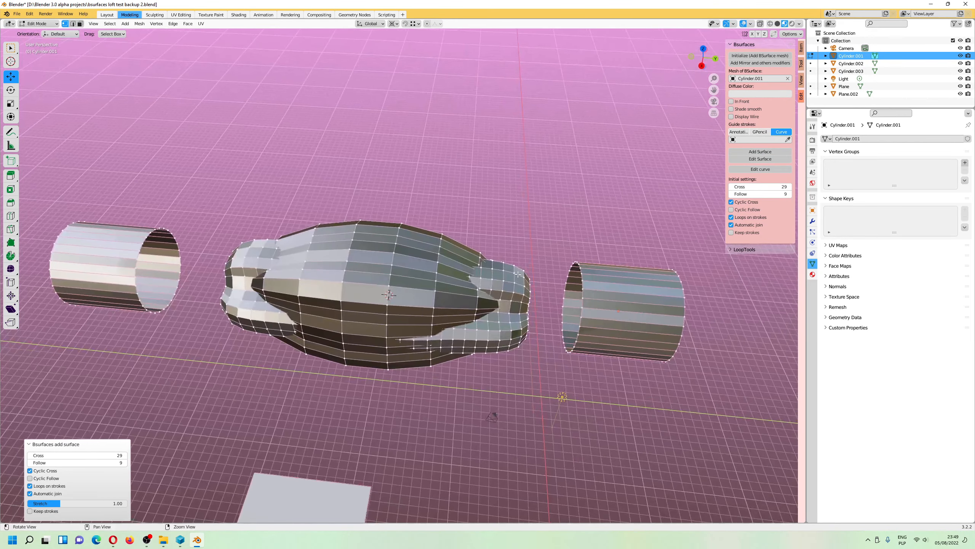
pyautogui.click(31, 470)
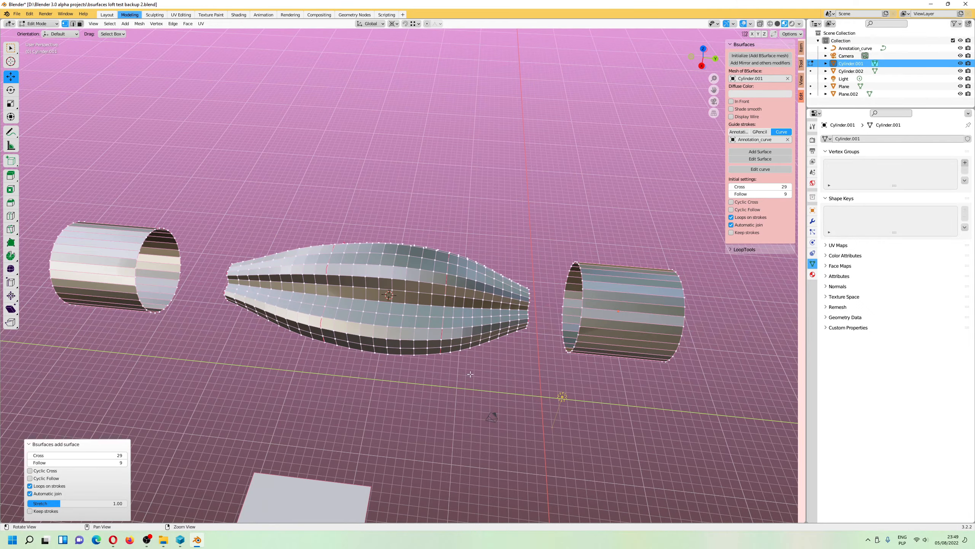
pyautogui.moveTo(471, 374); pyautogui.dragTo(446, 271, button='middle')
pyautogui.scroll(4, 400, 288)
pyautogui.scroll(-2, 418, 274)
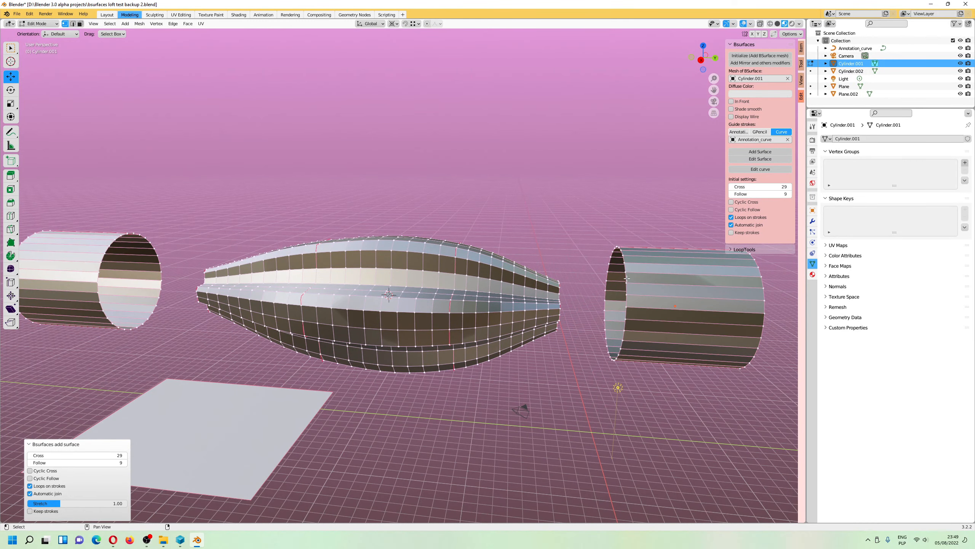
pyautogui.scroll(3, 600, 304)
pyautogui.moveTo(600, 305); pyautogui.dragTo(493, 314, button='middle')
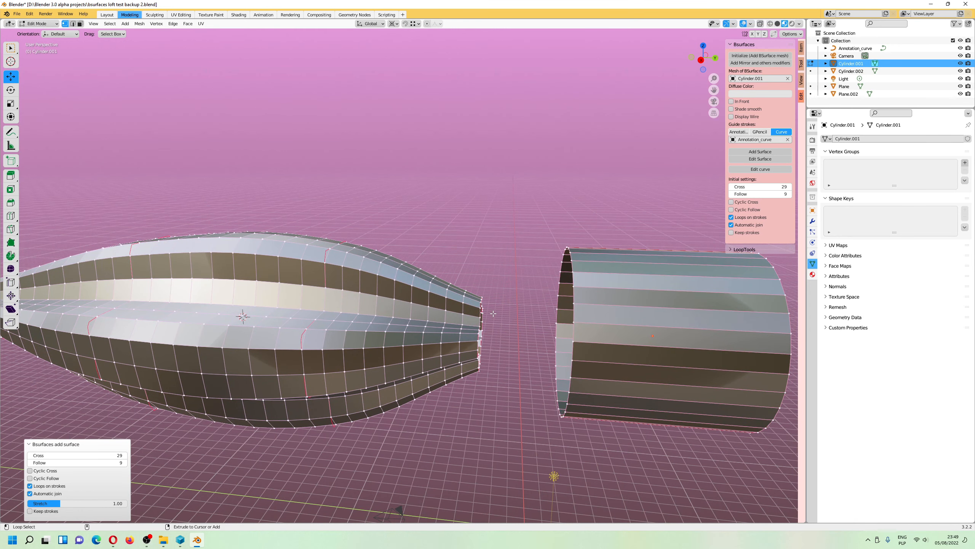
pyautogui.hotkey('ctrl', 'z')
# Open Annotation_curve in Edit Mode, select the small cross beside the first cylinder and snap the 3D cursor to it.
pyautogui.scroll(-3, 464, 306)
pyautogui.keyDown('shift'); pyautogui.moveTo(388, 306); pyautogui.dragTo(587, 317, button='middle'); pyautogui.keyUp('shift')
pyautogui.moveTo(348, 226); pyautogui.dragTo(368, 225, button='middle')
pyautogui.click(38, 24)
pyautogui.click(37, 32)
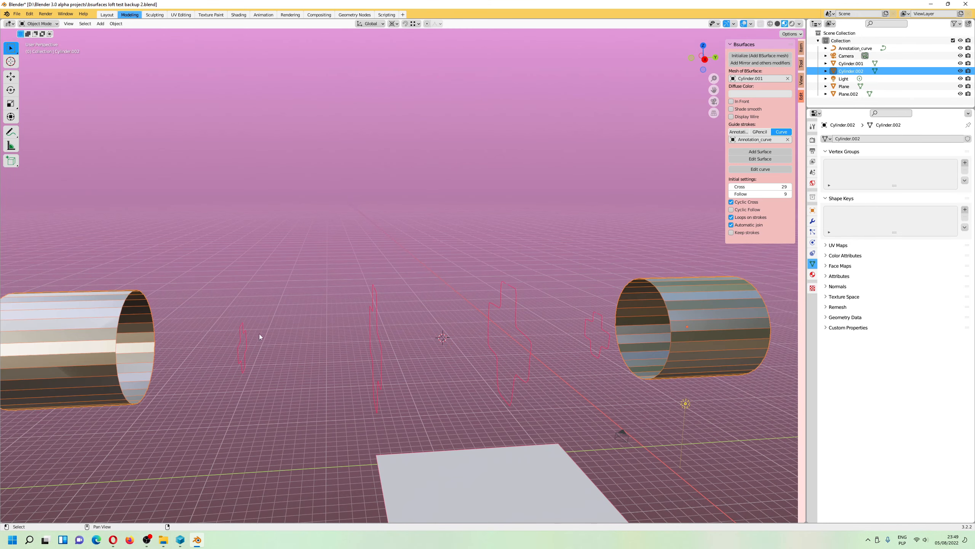
pyautogui.click(241, 341)
pyautogui.press('Tab')
pyautogui.moveTo(224, 304); pyautogui.dragTo(272, 406)
pyautogui.keyDown('shift'); pyautogui.moveTo(245, 359); pyautogui.dragTo(308, 355, button='middle'); pyautogui.keyUp('shift')
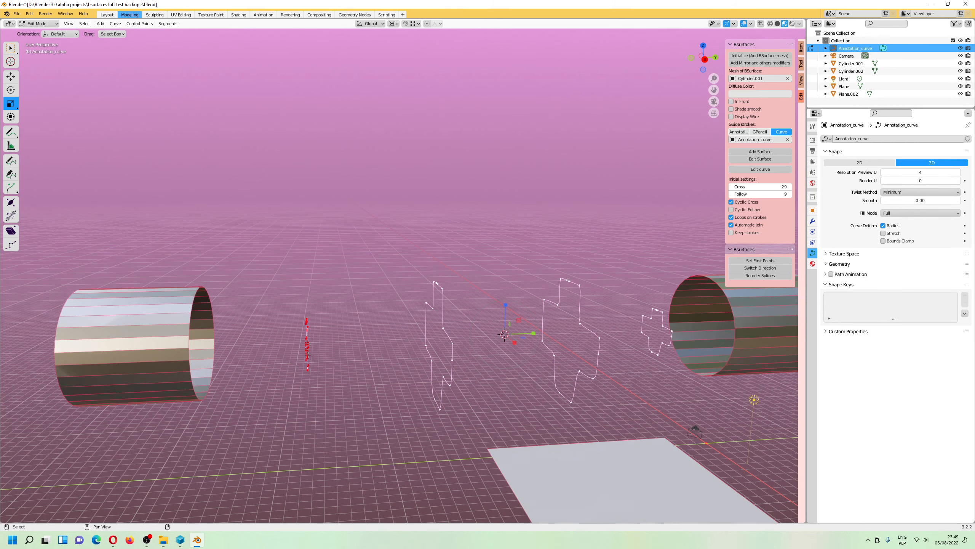
pyautogui.hotkey('shift', 's')
pyautogui.click(308, 354)
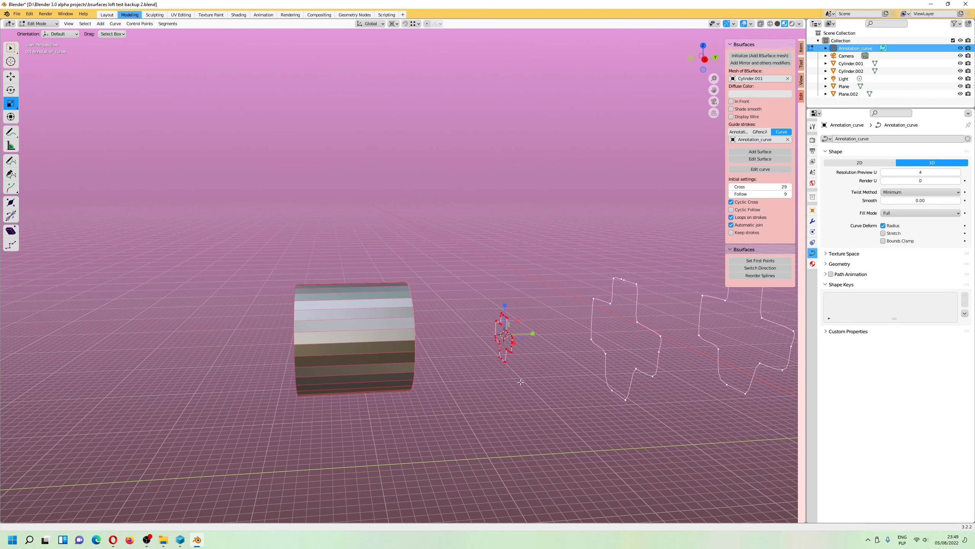
# Move the two small end crosses outward along Y toward their cylinders, the first one by about -4.93 m.
pyautogui.keyDown('shift'); pyautogui.moveTo(521, 381); pyautogui.dragTo(333, 386, button='middle'); pyautogui.keyUp('shift')
pyautogui.hotkey('shift', 'space')
pyautogui.press('g')
pyautogui.moveTo(342, 340); pyautogui.dragTo(290, 340)
pyautogui.keyDown('shift'); pyautogui.moveTo(526, 363); pyautogui.dragTo(313, 363, button='middle'); pyautogui.keyUp('shift')
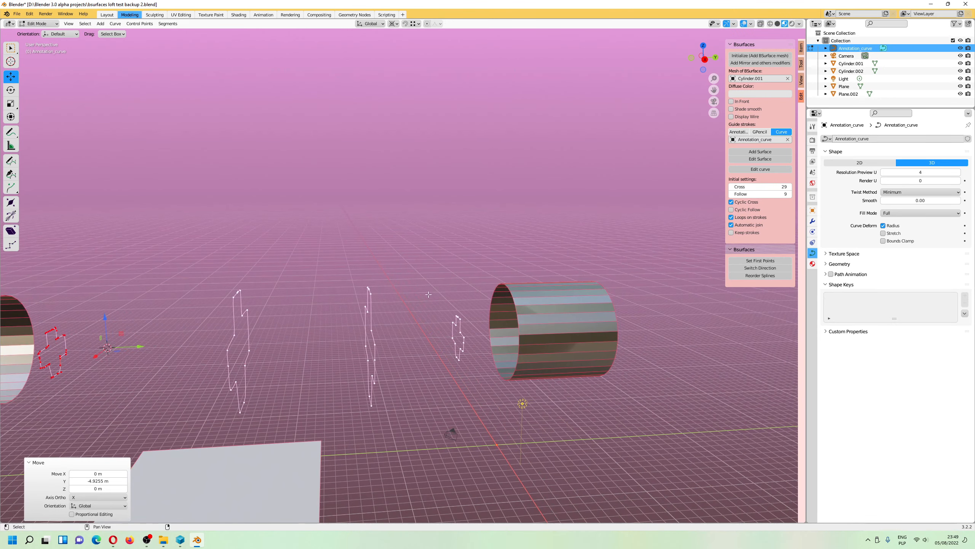
pyautogui.moveTo(428, 295); pyautogui.dragTo(482, 396)
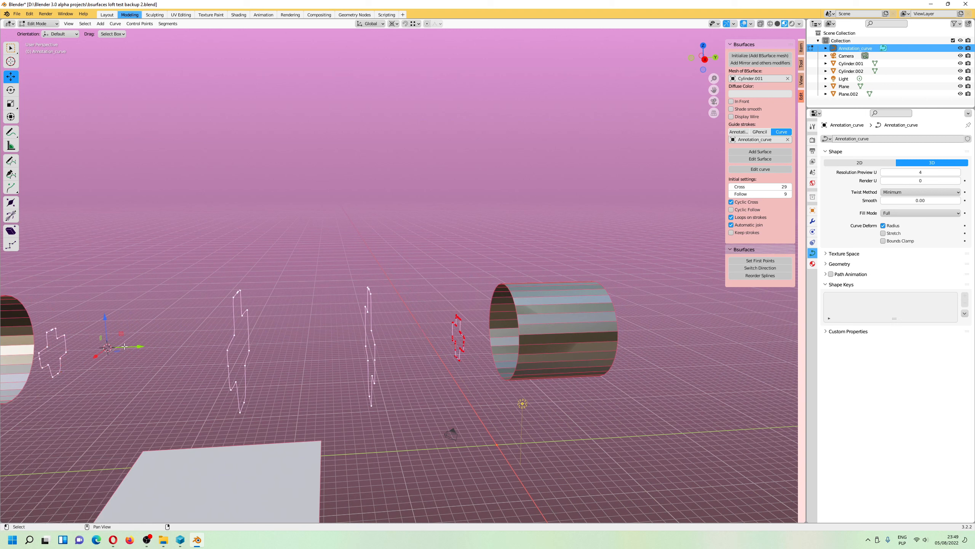
pyautogui.moveTo(125, 346); pyautogui.dragTo(154, 350)
# Spread the two large middle crosses apart along Y, moving the one nearer the second cylinder by about 3.49 m.
pyautogui.moveTo(202, 254); pyautogui.dragTo(281, 483)
pyautogui.moveTo(135, 346); pyautogui.dragTo(95, 348)
pyautogui.moveTo(315, 252); pyautogui.dragTo(412, 476)
pyautogui.moveTo(127, 350); pyautogui.dragTo(159, 348)
# Try adding a Bsurfaces surface across the repositioned crosses with Cyclic Cross turned off, and undo it.
pyautogui.scroll(-4, 423, 361)
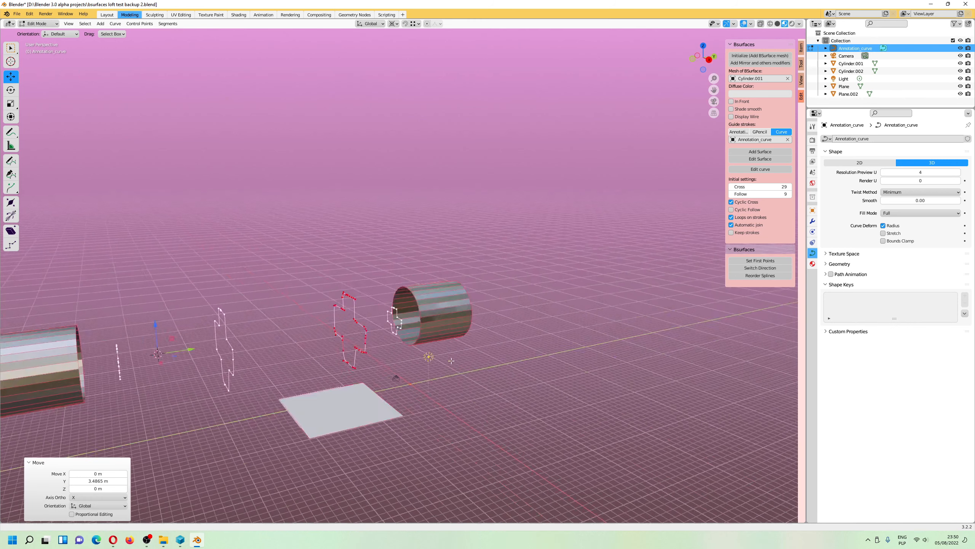
pyautogui.keyDown('shift'); pyautogui.moveTo(423, 361); pyautogui.dragTo(611, 365, button='middle'); pyautogui.keyUp('shift')
pyautogui.click(760, 153)
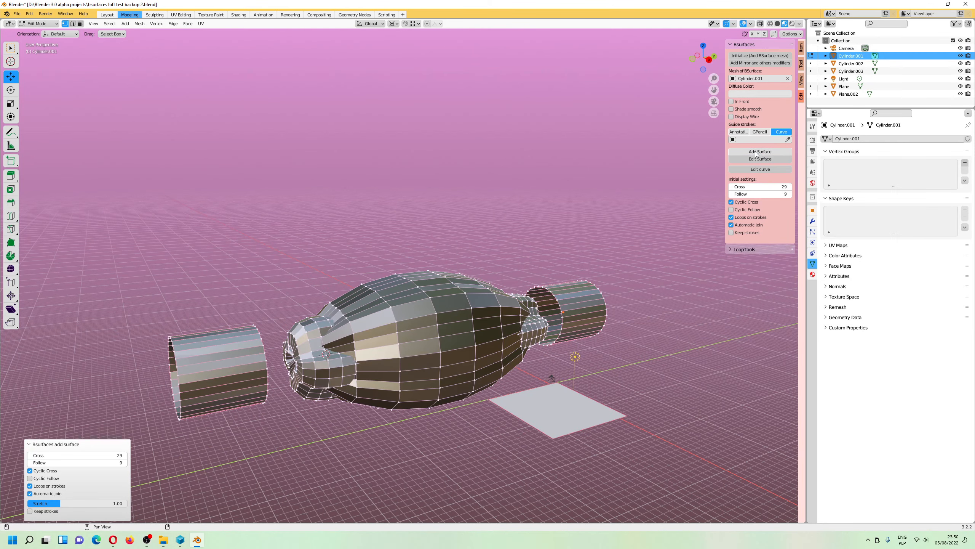
pyautogui.click(30, 470)
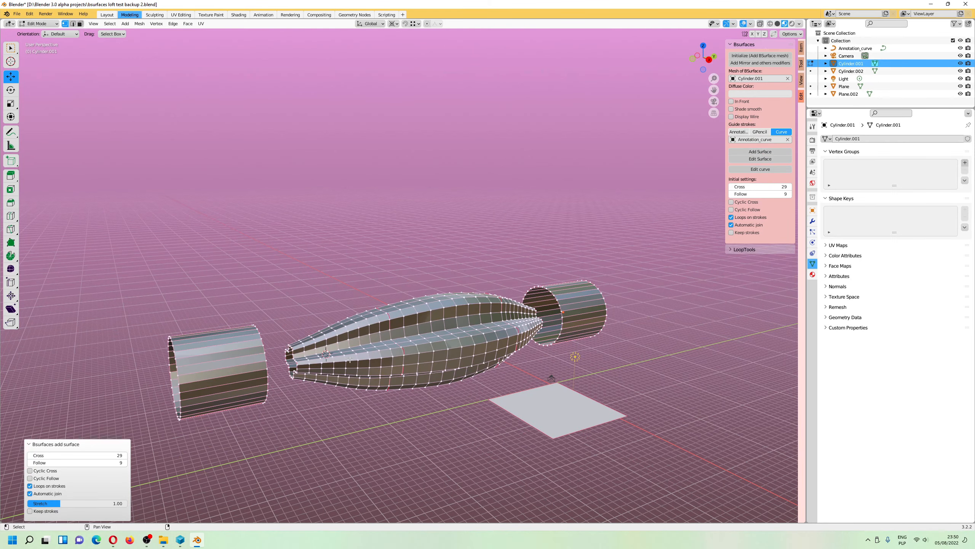
pyautogui.moveTo(422, 384); pyautogui.dragTo(519, 313, button='middle')
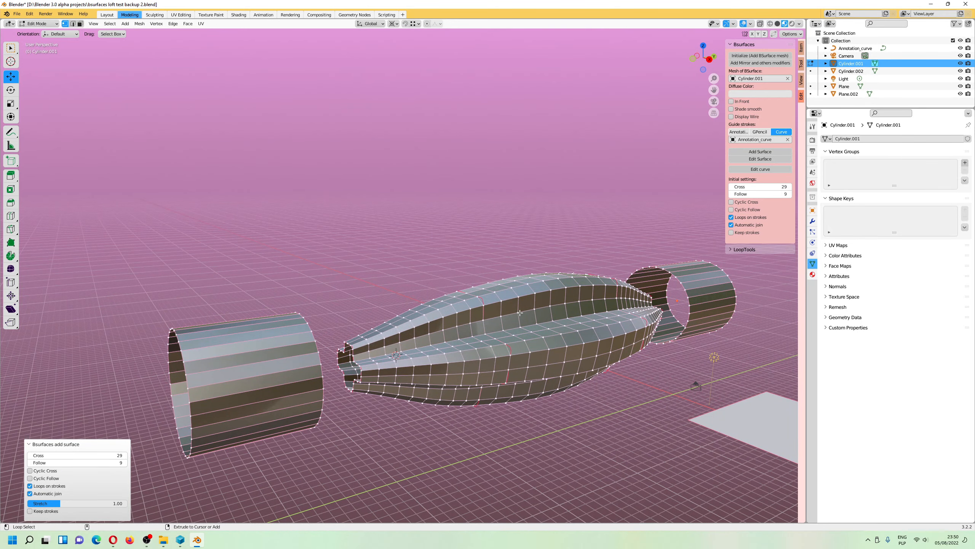
pyautogui.hotkey('ctrl', 'z')
# Return to Object Mode and delete Annotation_curve with all four cross shapes.
pyautogui.moveTo(519, 313); pyautogui.dragTo(558, 322, button='middle')
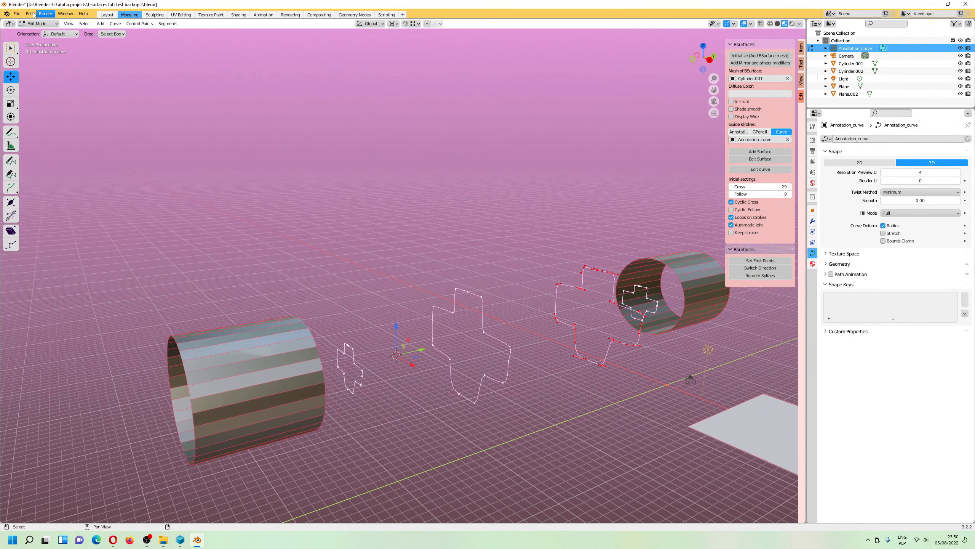
pyautogui.click(38, 23)
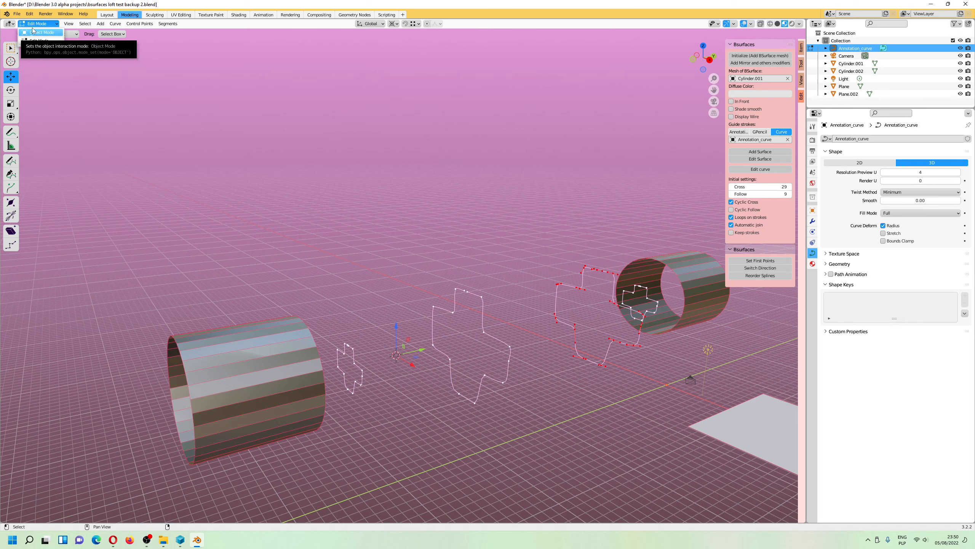
pyautogui.click(34, 32)
pyautogui.moveTo(341, 394); pyautogui.dragTo(407, 363, button='middle')
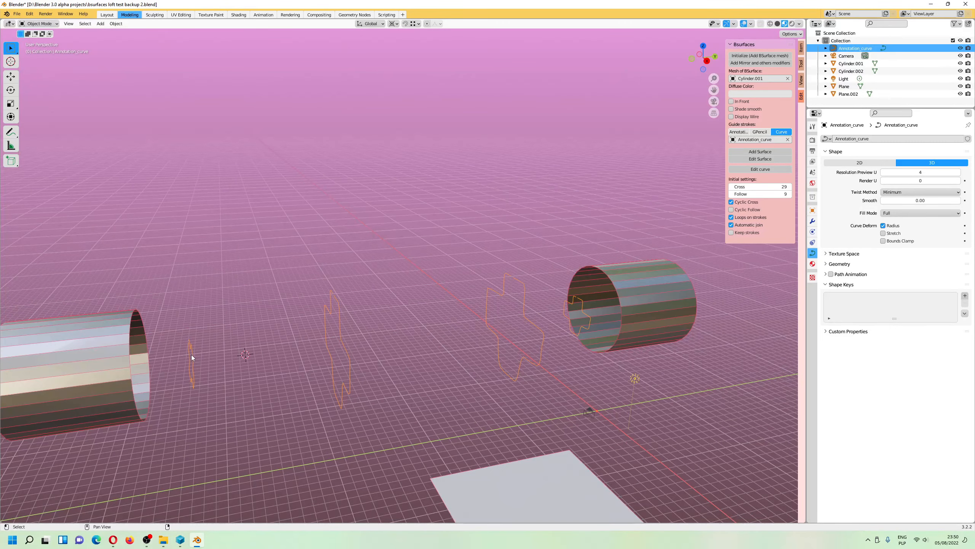
pyautogui.moveTo(379, 193); pyautogui.dragTo(409, 198, button='middle')
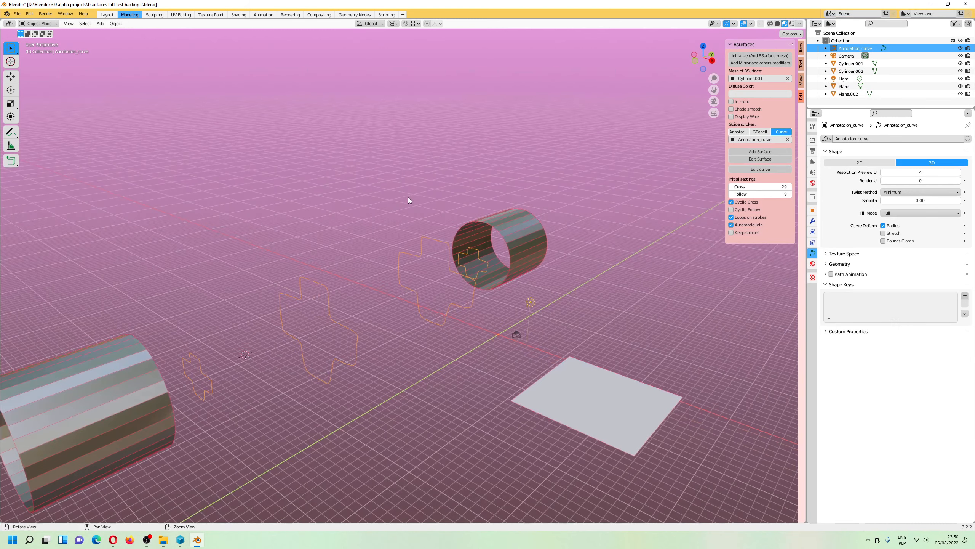
pyautogui.press('Delete')
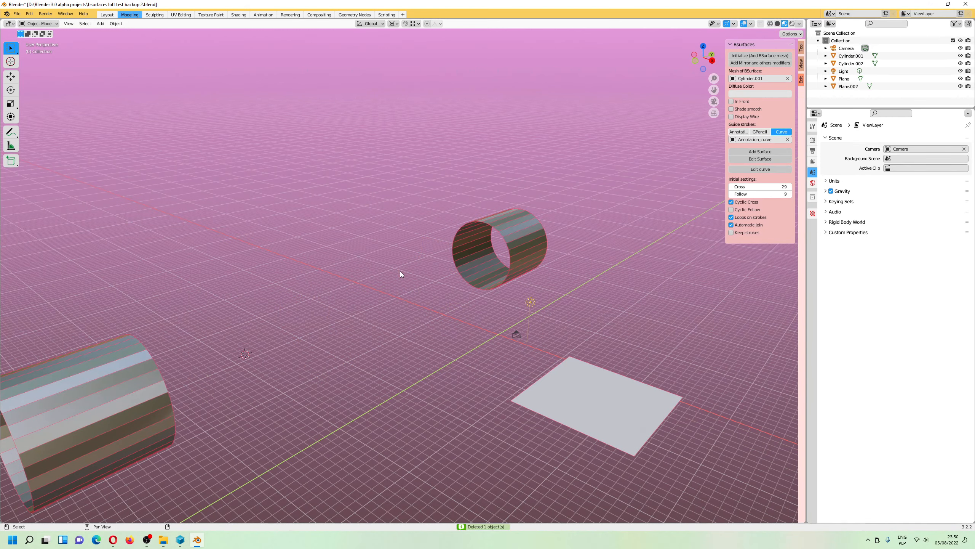
# Open the two-cylinder mesh in Edit Mode, select the first cylinder's gap-facing rim using edge selection, and snap the 3D cursor to its centre.
pyautogui.moveTo(400, 271); pyautogui.dragTo(348, 270, button='middle')
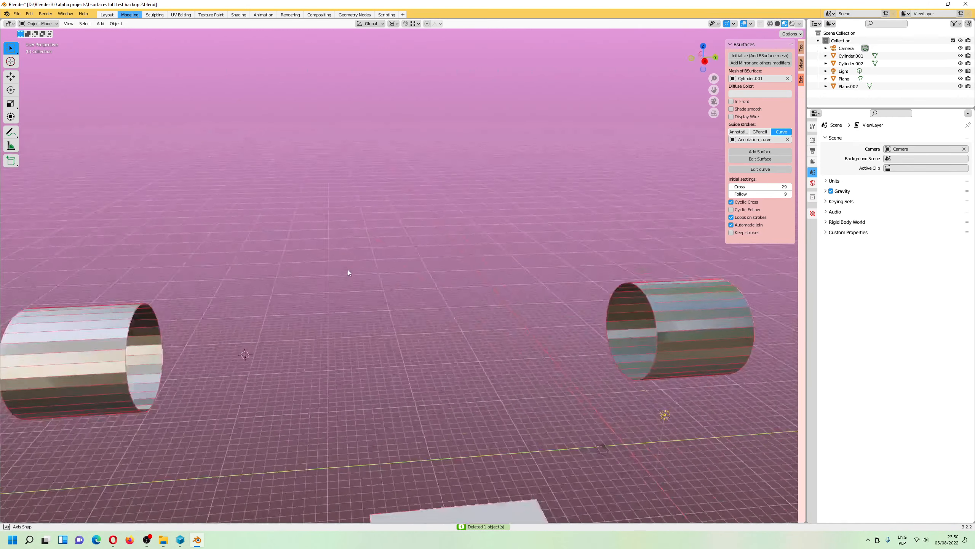
pyautogui.click(134, 311)
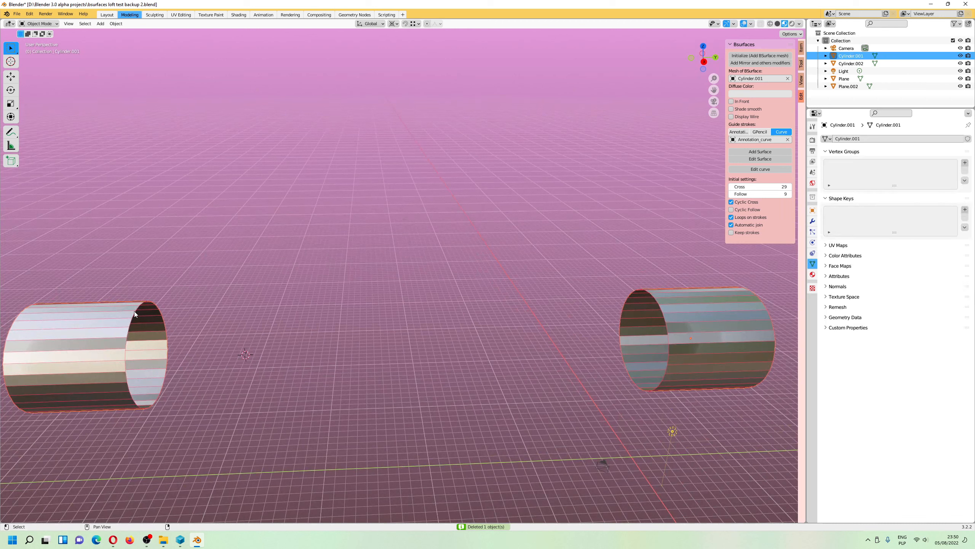
pyautogui.press('Tab')
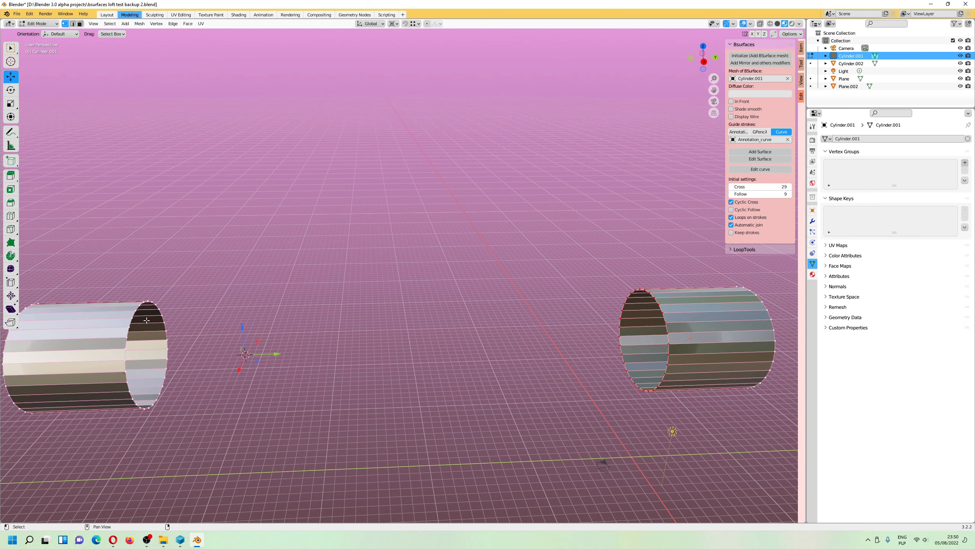
pyautogui.click(73, 24)
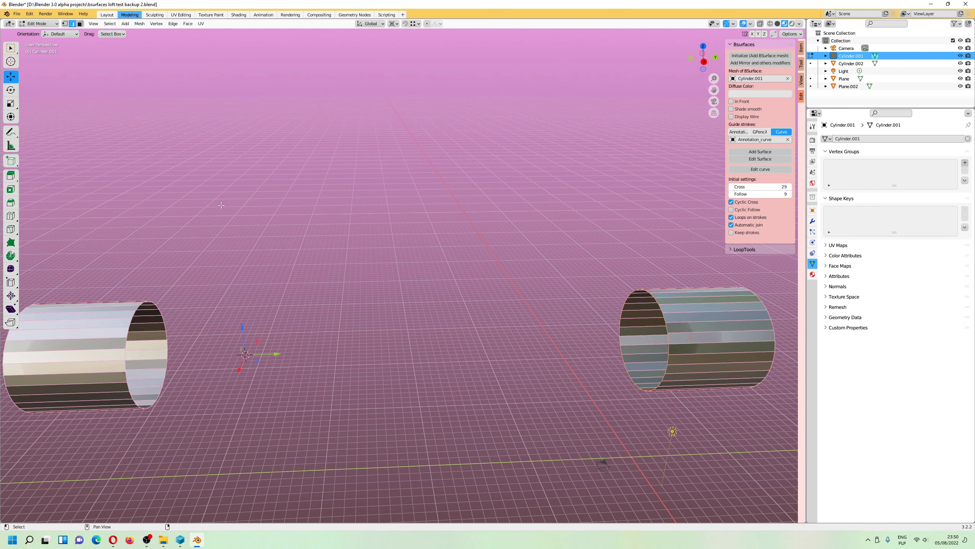
pyautogui.hotkey('shift', 's')
pyautogui.click(126, 345)
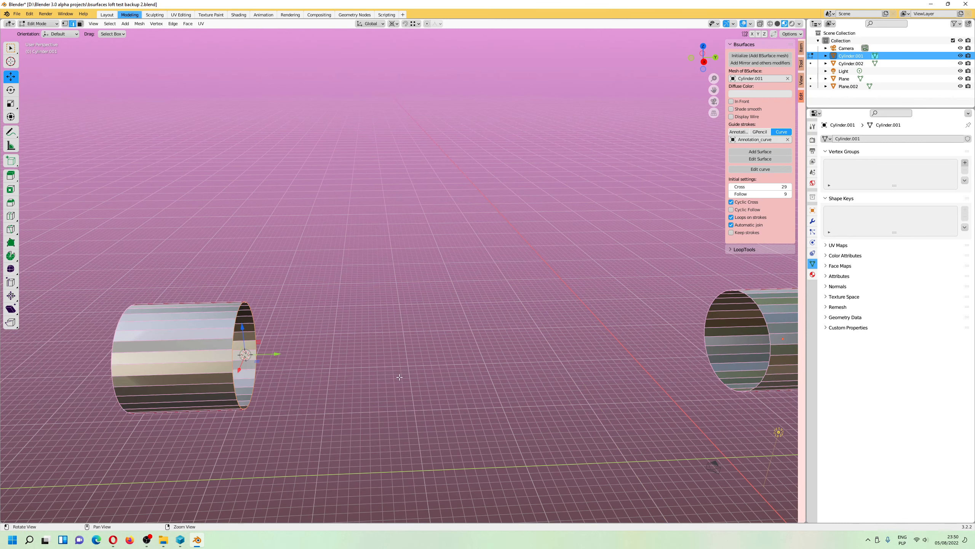
# In the right orthographic view, place the 3D cursor on the cylinder axis a short distance into the gap from the rim.
pyautogui.press('KP_3')
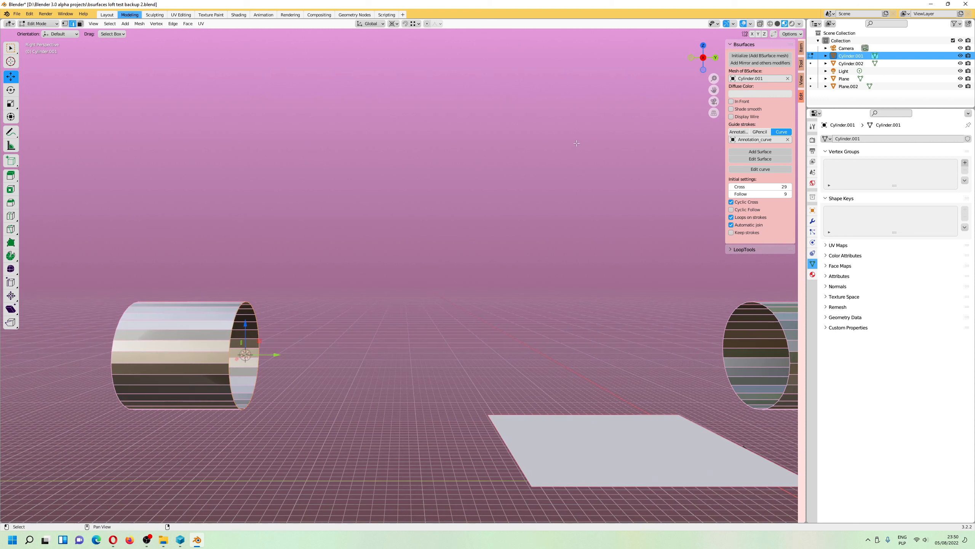
pyautogui.press('KP_5')
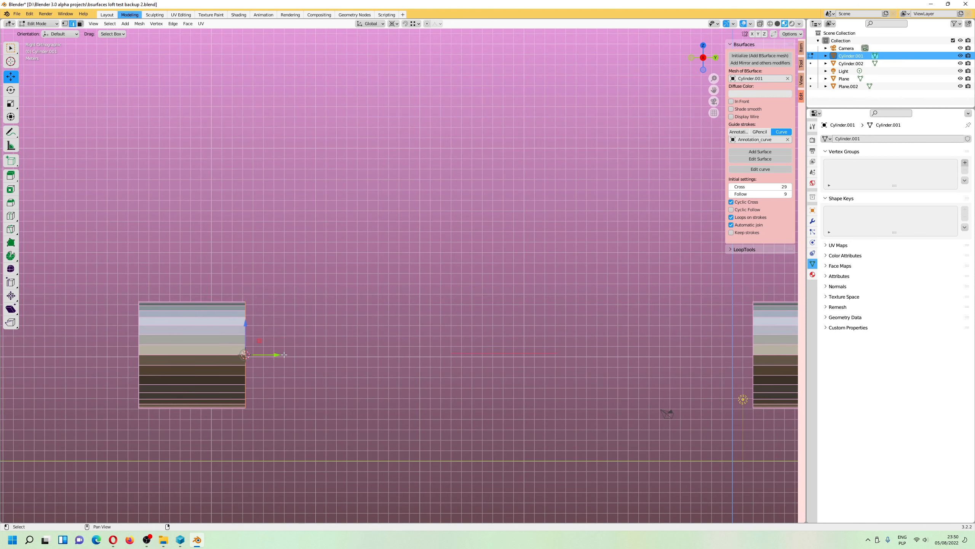
pyautogui.moveTo(284, 355); pyautogui.dragTo(324, 356)
# From the front view, switch the Bsurfaces guide strokes to Annotation, start adding an annotation and set its placement to 3D Cursor.
pyautogui.moveTo(389, 375); pyautogui.dragTo(537, 388, button='middle')
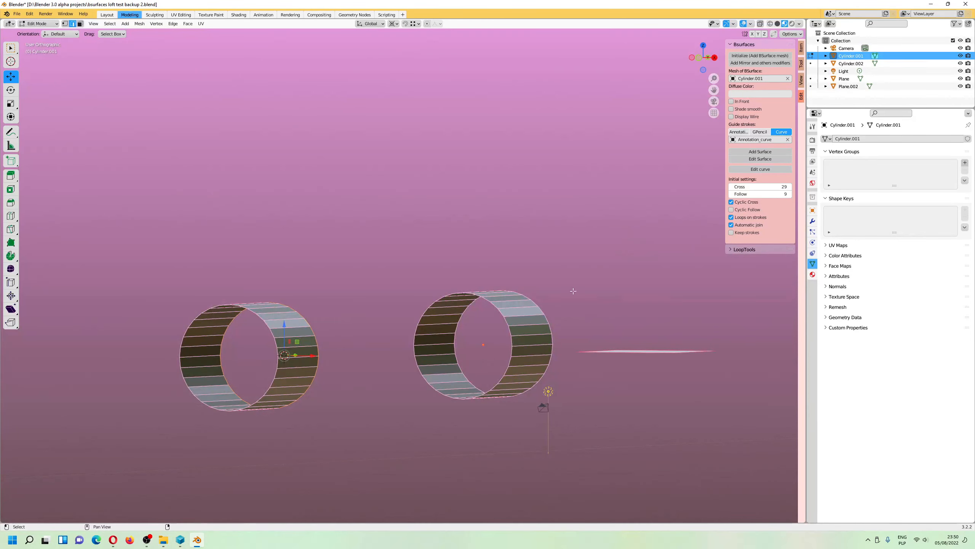
pyautogui.click(698, 58)
pyautogui.scroll(6, 251, 378)
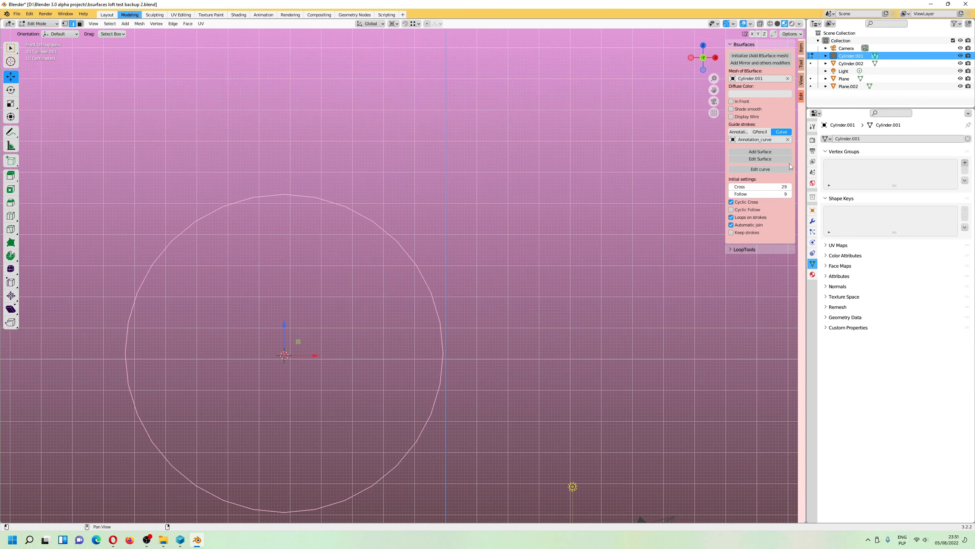
pyautogui.click(738, 131)
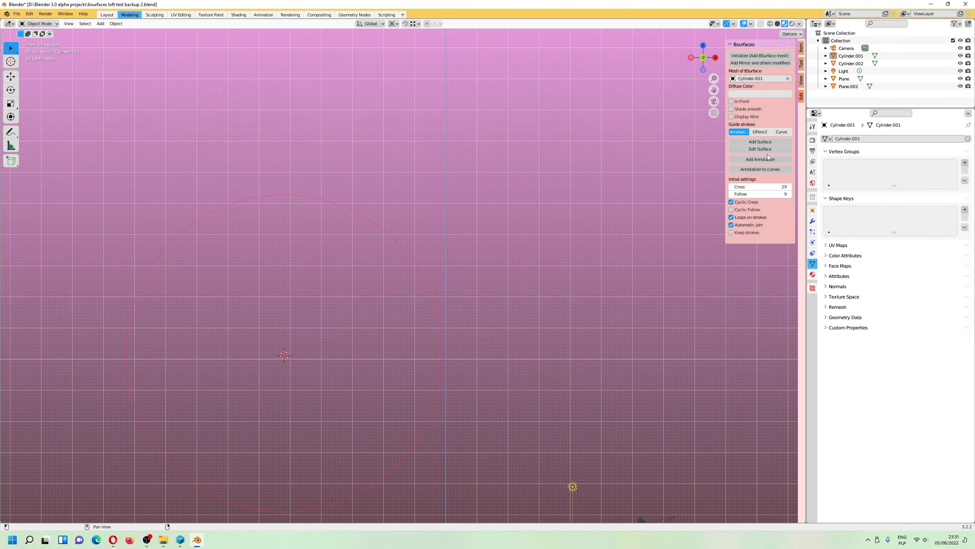
pyautogui.click(761, 159)
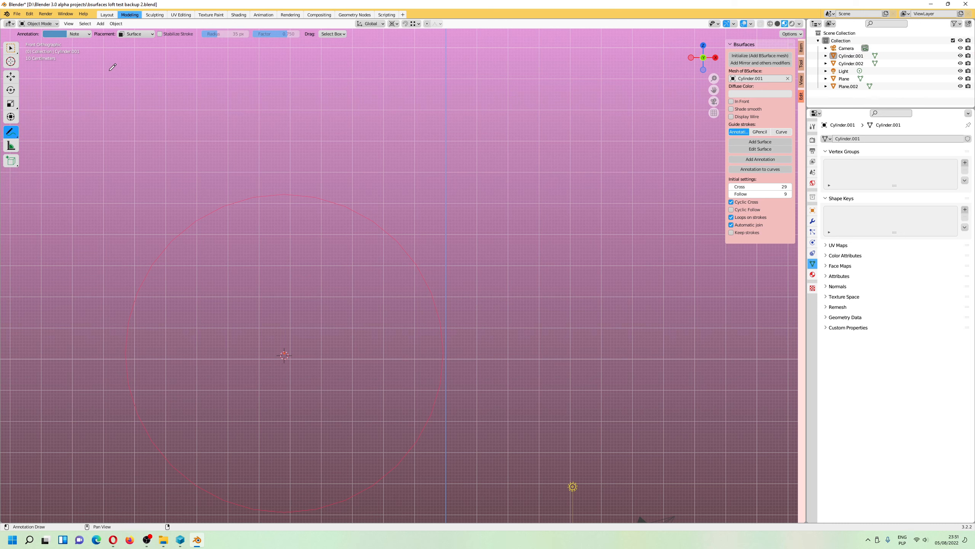
pyautogui.click(137, 34)
pyautogui.click(134, 43)
pyautogui.moveTo(317, 239); pyautogui.dragTo(444, 170, button='middle')
pyautogui.scroll(1, 426, 189)
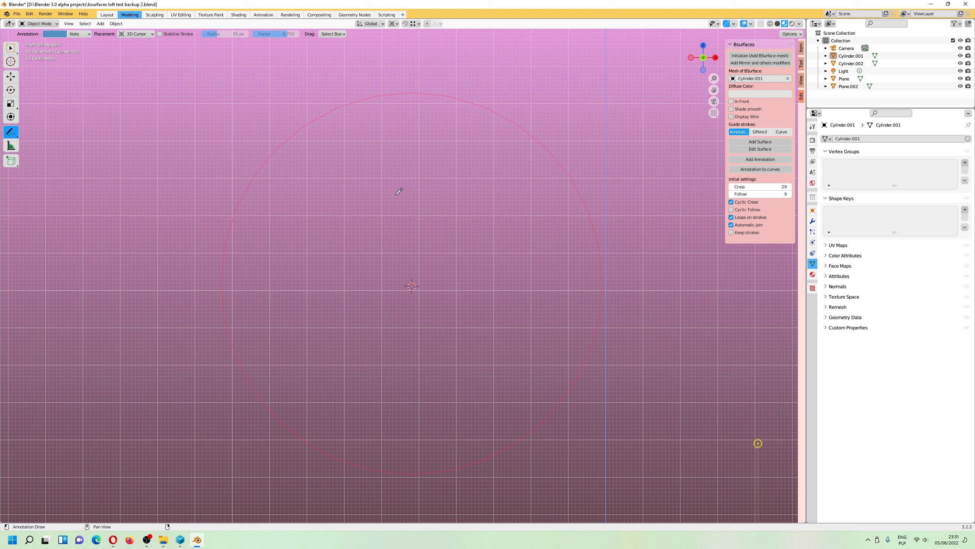
# Draw a closed cross-shaped annotation around the 3D cursor inside the rim outline, and check its placement in front of the first cylinder.
pyautogui.moveTo(396, 194); pyautogui.dragTo(369, 198)
pyautogui.moveTo(349, 258)
pyautogui.mouseDown()
pyautogui.moveTo(289, 267)
pyautogui.moveTo(276, 323)
pyautogui.moveTo(292, 341)
pyautogui.moveTo(340, 346)
pyautogui.moveTo(356, 392)
pyautogui.moveTo(413, 406)
pyautogui.moveTo(459, 365)
pyautogui.moveTo(461, 345)
pyautogui.moveTo(533, 308)
pyautogui.mouseUp()
pyautogui.moveTo(473, 254)
pyautogui.mouseDown()
pyautogui.moveTo(454, 239)
pyautogui.moveTo(450, 190)
pyautogui.moveTo(414, 190)
pyautogui.mouseUp()
pyautogui.click(11, 77)
pyautogui.moveTo(157, 157); pyautogui.dragTo(378, 258, button='middle')
pyautogui.scroll(-4, 425, 245)
pyautogui.moveTo(534, 288); pyautogui.dragTo(576, 236, button='middle')
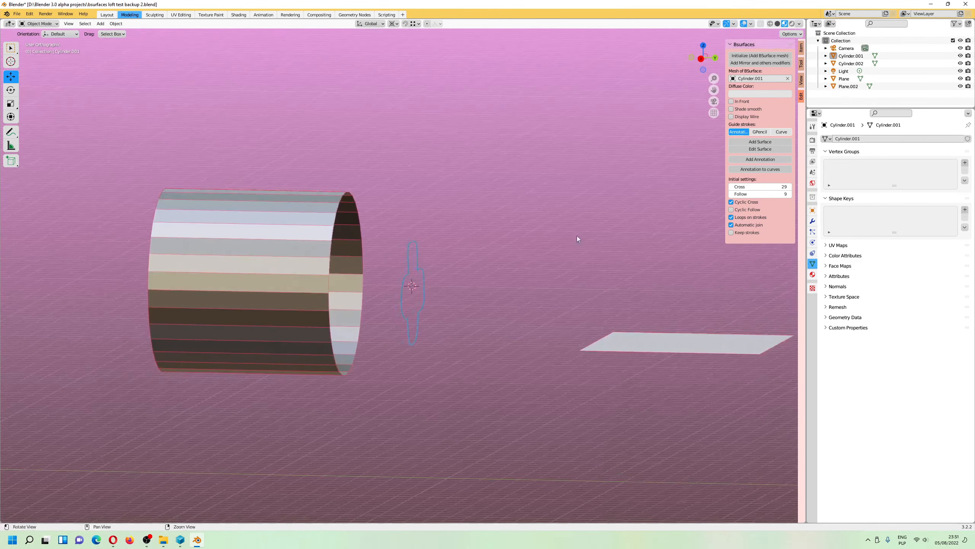
# In the right orthographic view, place the 3D cursor farther along the cylinder axis beyond the first cross, and activate the Cursor tool.
pyautogui.click(701, 60)
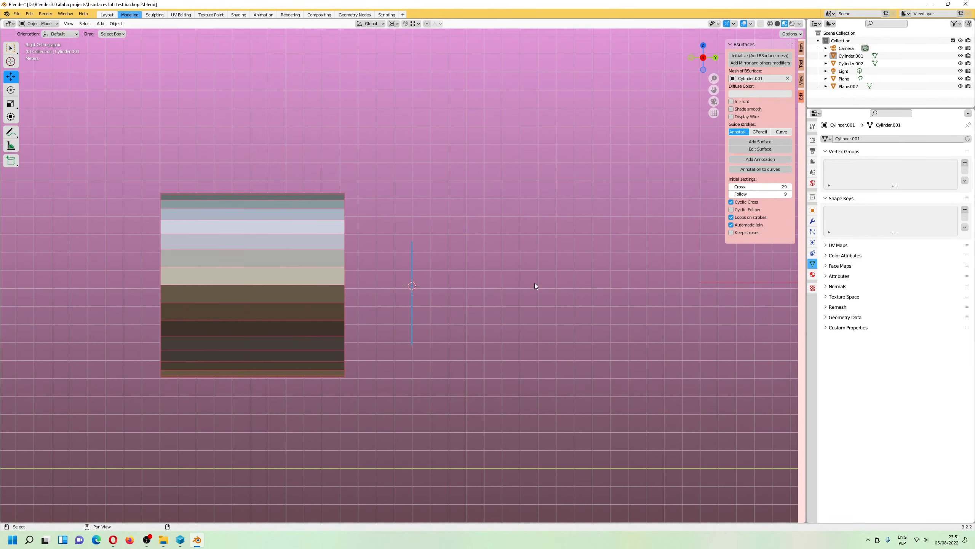
pyautogui.keyDown('shift'); pyautogui.moveTo(550, 286); pyautogui.dragTo(277, 300, button='middle'); pyautogui.keyUp('shift')
pyautogui.scroll(-3, 280, 301)
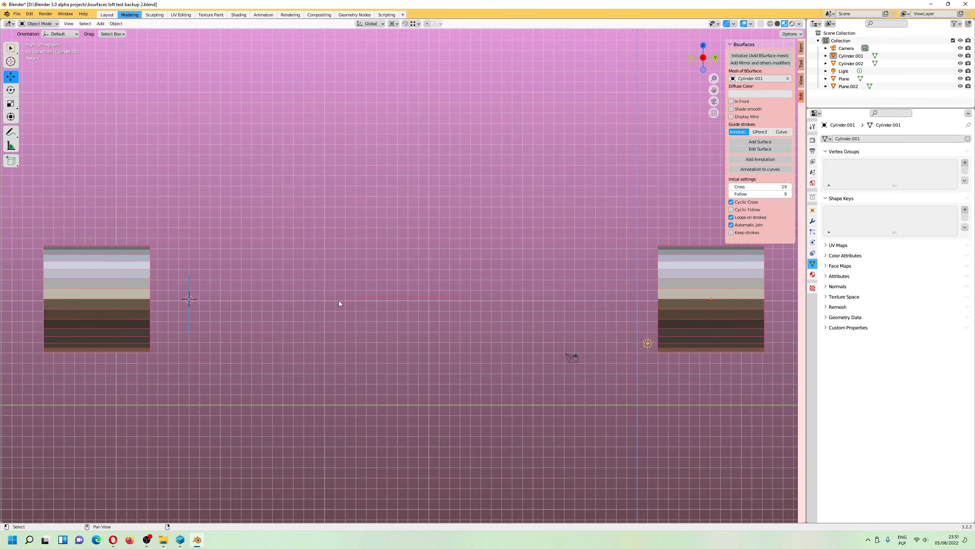
pyautogui.keyDown('shift'); pyautogui.rightClick(293, 300); pyautogui.keyUp('shift')
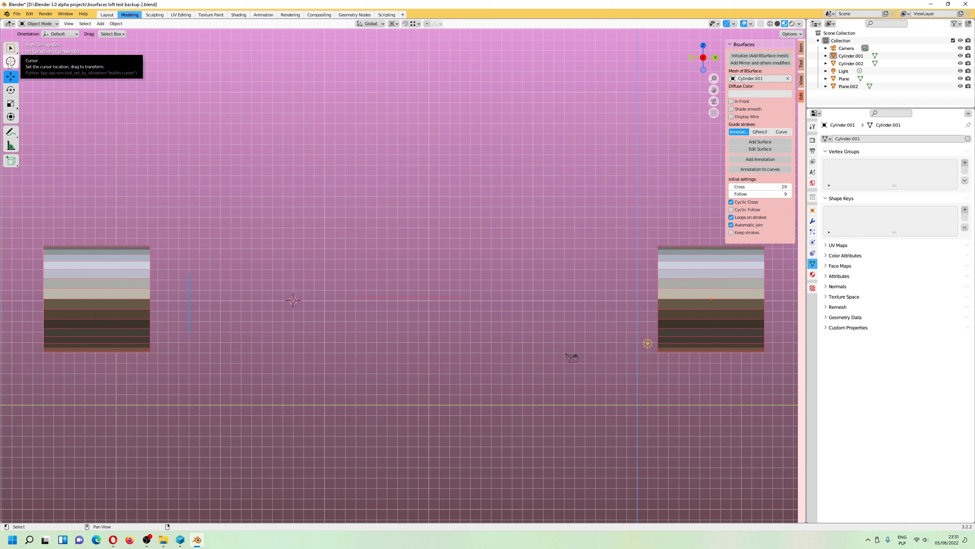
pyautogui.click(10, 62)
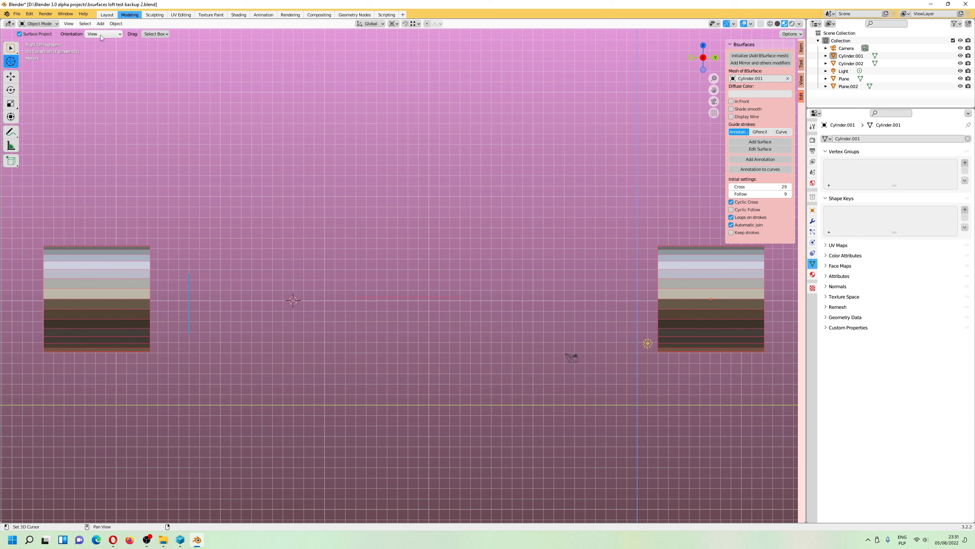
# From the front orthographic view, start adding another Bsurfaces annotation and set its placement to 3D Cursor.
pyautogui.click(104, 35)
pyautogui.moveTo(286, 310); pyautogui.dragTo(309, 314, button='middle')
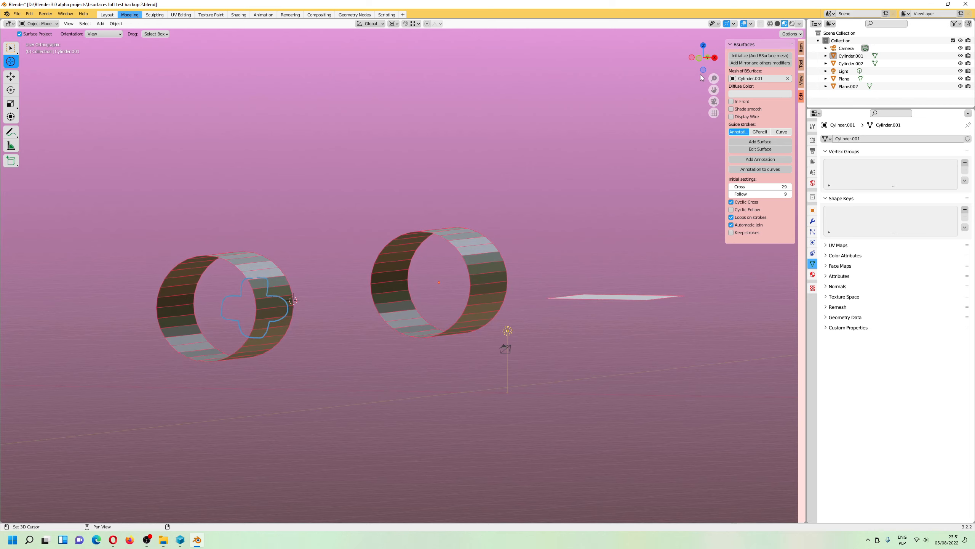
pyautogui.click(698, 58)
pyautogui.scroll(6, 263, 308)
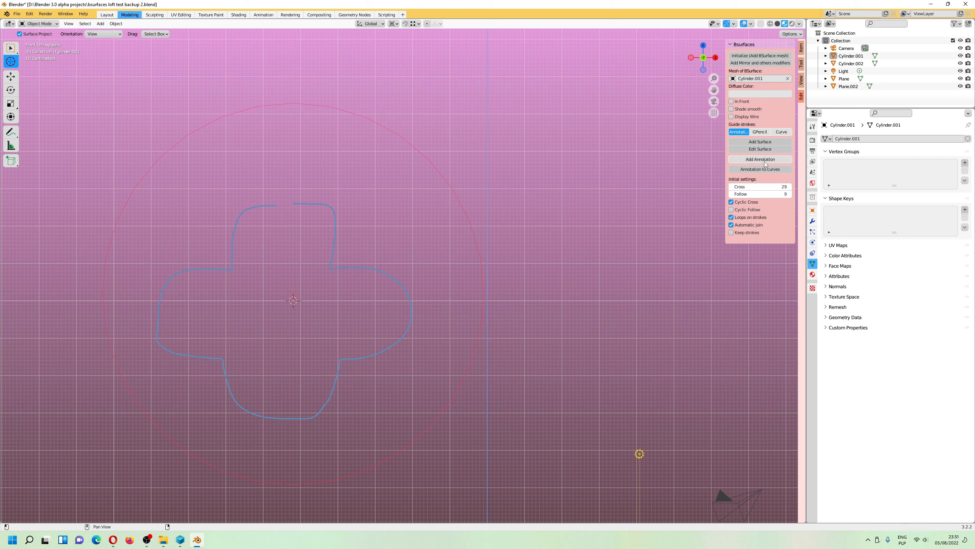
pyautogui.click(761, 159)
pyautogui.click(135, 34)
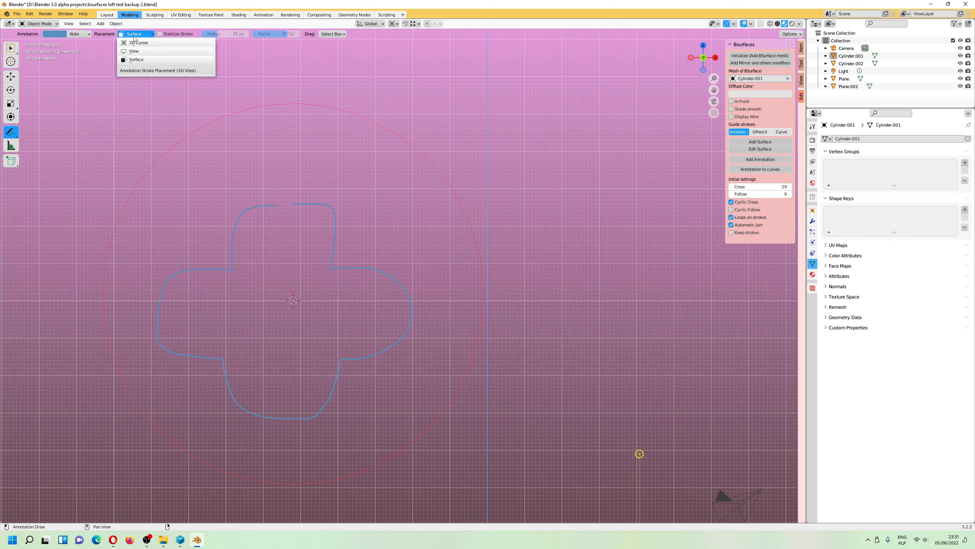
pyautogui.click(142, 42)
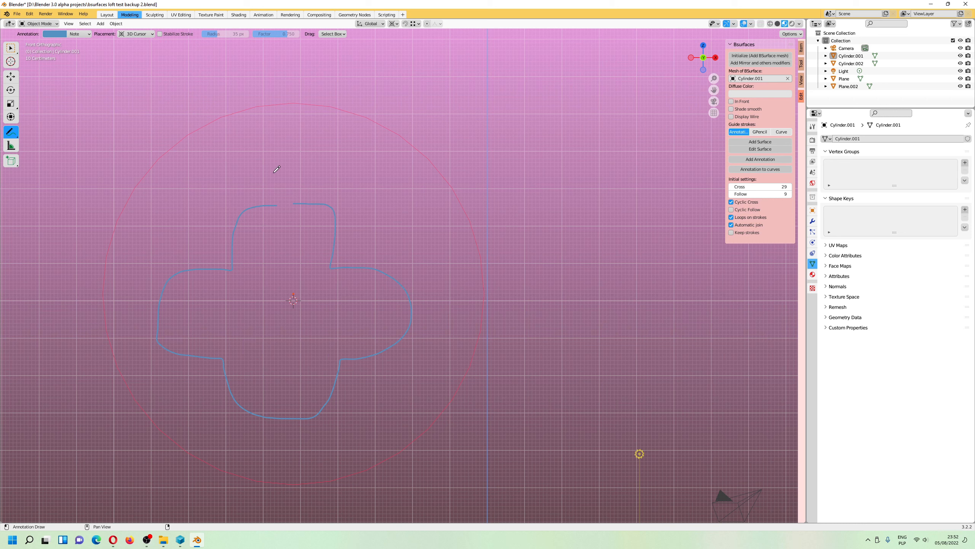
# Draw a larger closed cross-shaped annotation around the first cross, inside the cylinder's rim outline, and leave annotation drawing.
pyautogui.moveTo(274, 173)
pyautogui.mouseDown()
pyautogui.moveTo(242, 179)
pyautogui.moveTo(222, 217)
pyautogui.mouseUp()
pyautogui.moveTo(220, 250)
pyautogui.mouseDown()
pyautogui.moveTo(161, 266)
pyautogui.moveTo(140, 324)
pyautogui.moveTo(144, 346)
pyautogui.mouseUp()
pyautogui.moveTo(182, 376)
pyautogui.mouseDown()
pyautogui.moveTo(264, 432)
pyautogui.moveTo(334, 418)
pyautogui.moveTo(360, 372)
pyautogui.moveTo(430, 346)
pyautogui.moveTo(416, 244)
pyautogui.moveTo(359, 237)
pyautogui.moveTo(364, 202)
pyautogui.moveTo(321, 170)
pyautogui.moveTo(296, 171)
pyautogui.mouseUp()
pyautogui.click(11, 76)
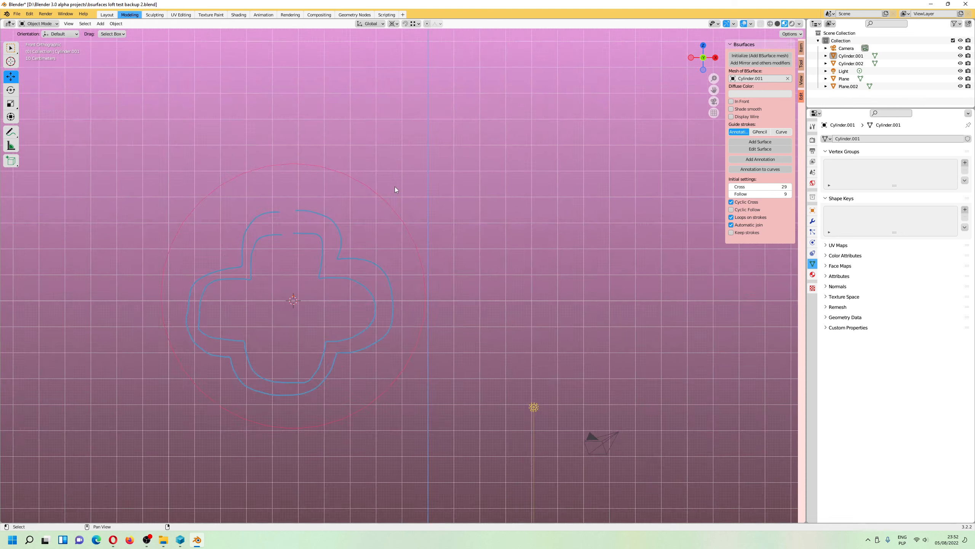
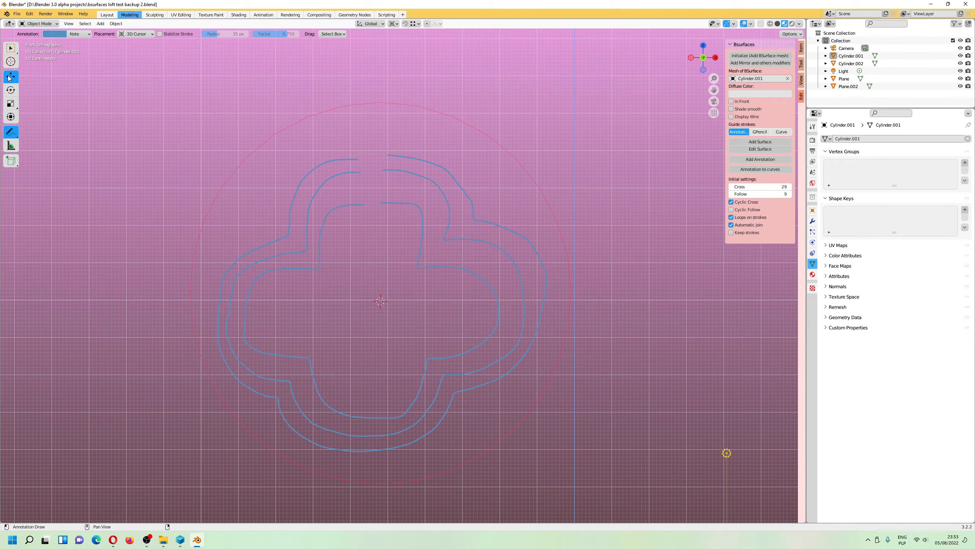
# Check the annotations' spacing from the side, and place the 3D cursor on the cylinder axis between the last annotation and the second cylinder.
pyautogui.moveTo(450, 173)
pyautogui.mouseDown(button='middle')
pyautogui.moveTo(553, 224)
pyautogui.moveTo(438, 238)
pyautogui.moveTo(471, 235)
pyautogui.mouseUp(button='middle')
pyautogui.moveTo(703, 61); pyautogui.dragTo(542, 257)
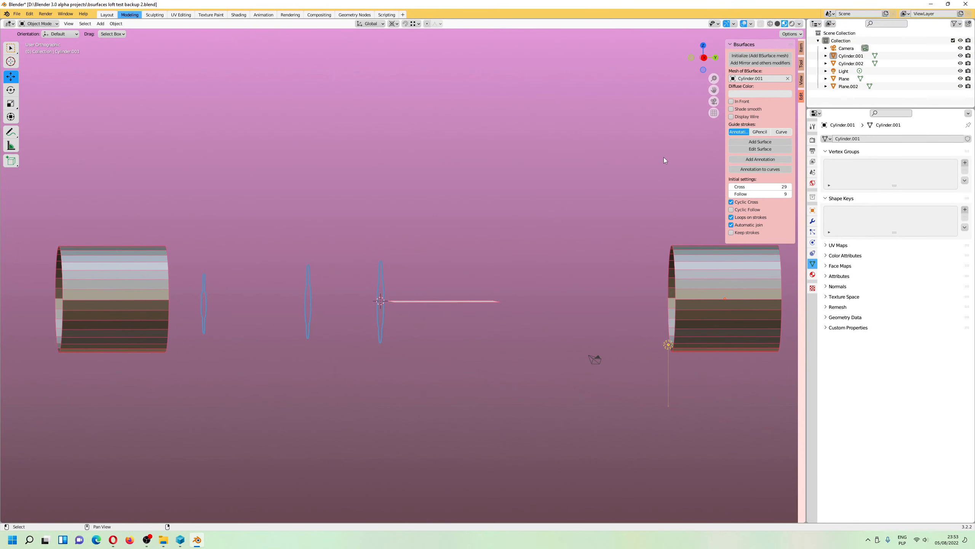
pyautogui.click(704, 58)
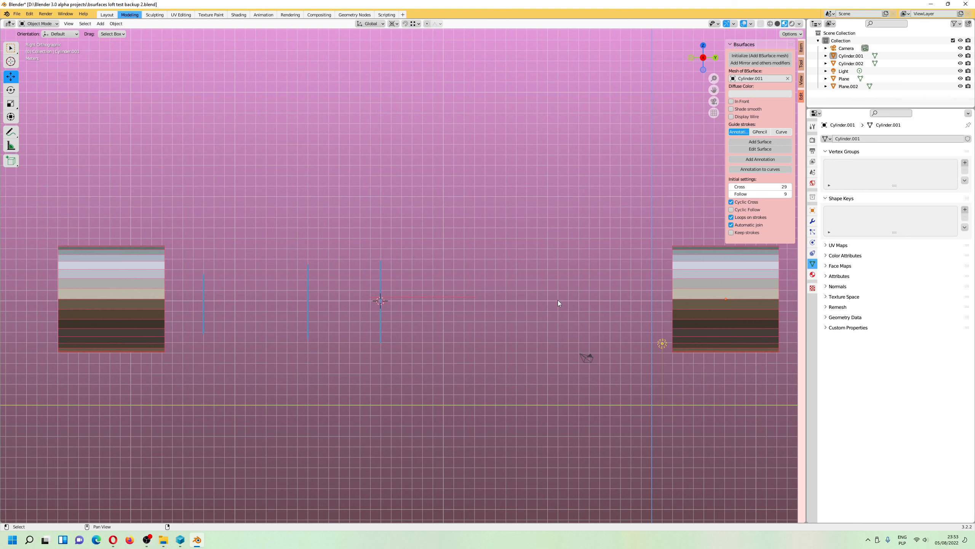
pyautogui.moveTo(639, 192); pyautogui.dragTo(637, 212, button='middle')
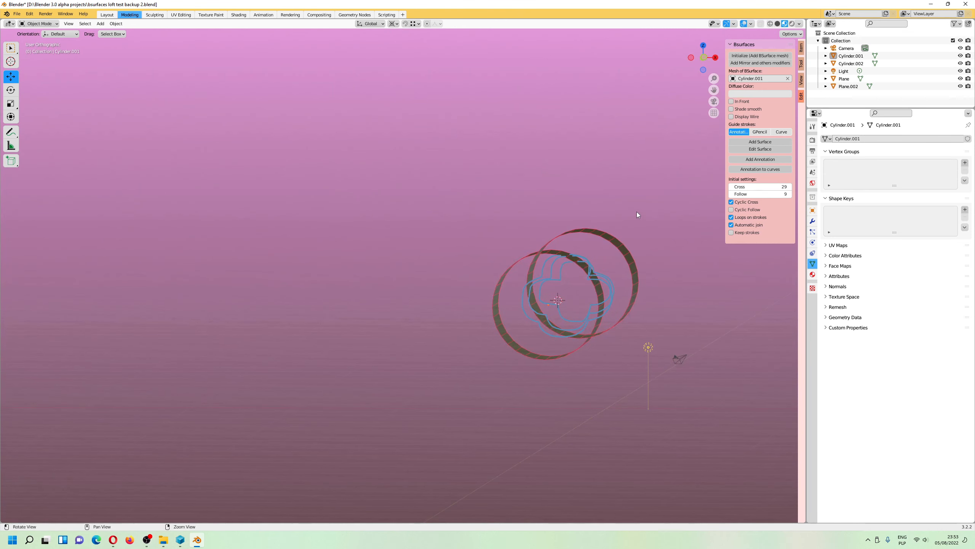
# Return to the front orthographic view, start a new Bsurfaces annotation and set its placement to 3D Cursor.
pyautogui.click(705, 58)
pyautogui.scroll(5, 552, 296)
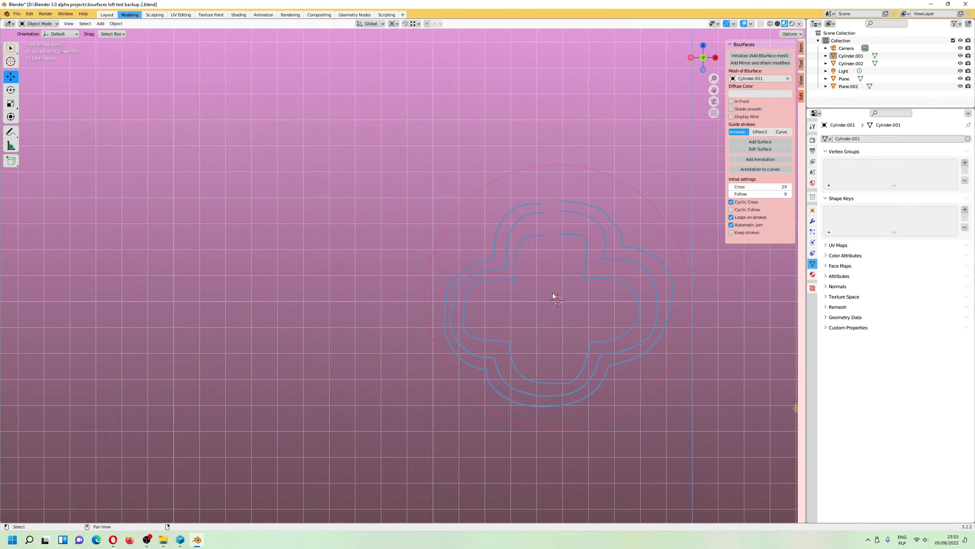
pyautogui.moveTo(557, 279)
pyautogui.keyDown('shift'); pyautogui.mouseDown(button='middle')
pyautogui.moveTo(506, 253)
pyautogui.moveTo(417, 252)
pyautogui.mouseUp(button='middle'); pyautogui.keyUp('shift')
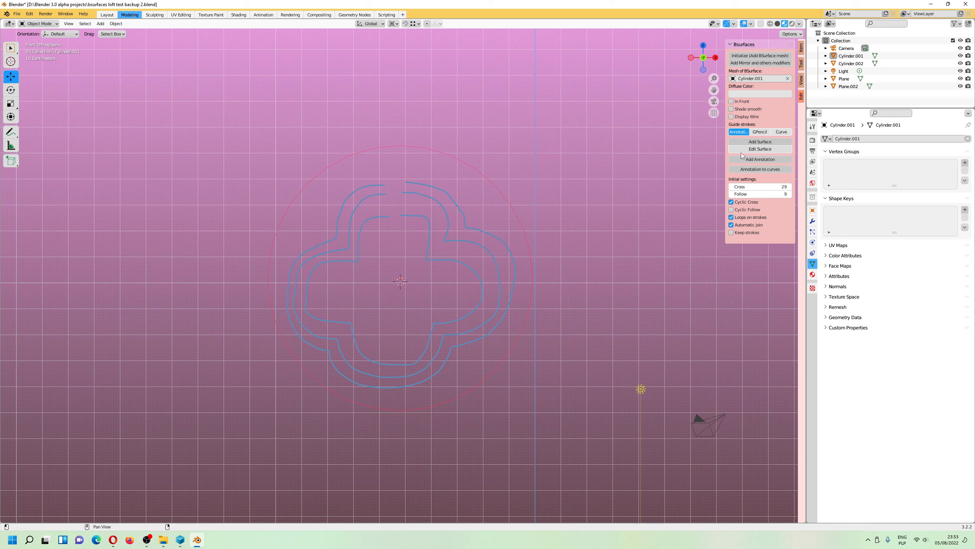
pyautogui.click(755, 158)
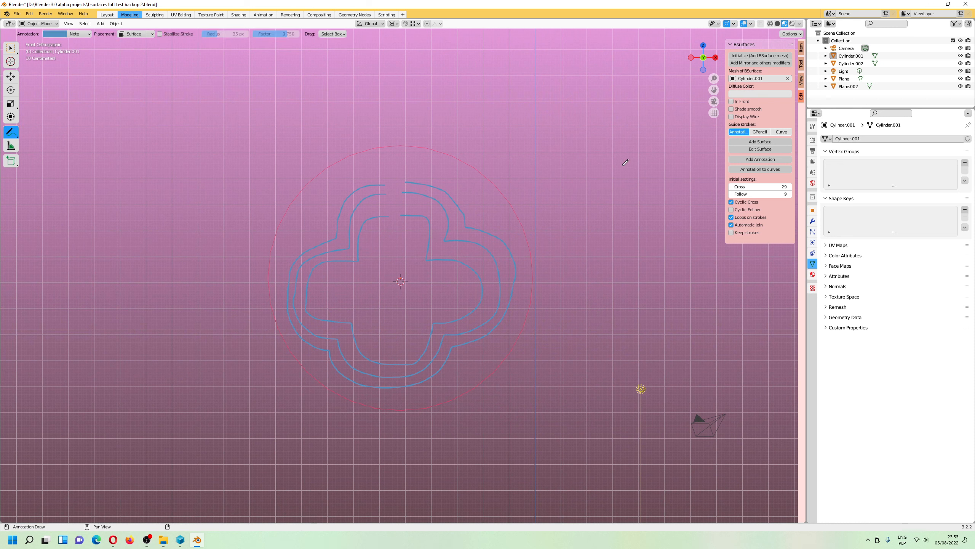
pyautogui.click(137, 34)
pyautogui.click(140, 40)
# Draw a closed, rounder cross outline just inside the rim circle, outside the existing annotations, and check its placement in the gap.
pyautogui.moveTo(296, 368)
pyautogui.mouseDown()
pyautogui.moveTo(413, 403)
pyautogui.moveTo(462, 365)
pyautogui.moveTo(496, 361)
pyautogui.mouseUp()
pyautogui.click(11, 76)
pyautogui.moveTo(475, 148)
pyautogui.mouseDown(button='middle')
pyautogui.moveTo(442, 148)
pyautogui.moveTo(431, 166)
pyautogui.moveTo(446, 190)
pyautogui.moveTo(213, 227)
pyautogui.mouseUp(button='middle')
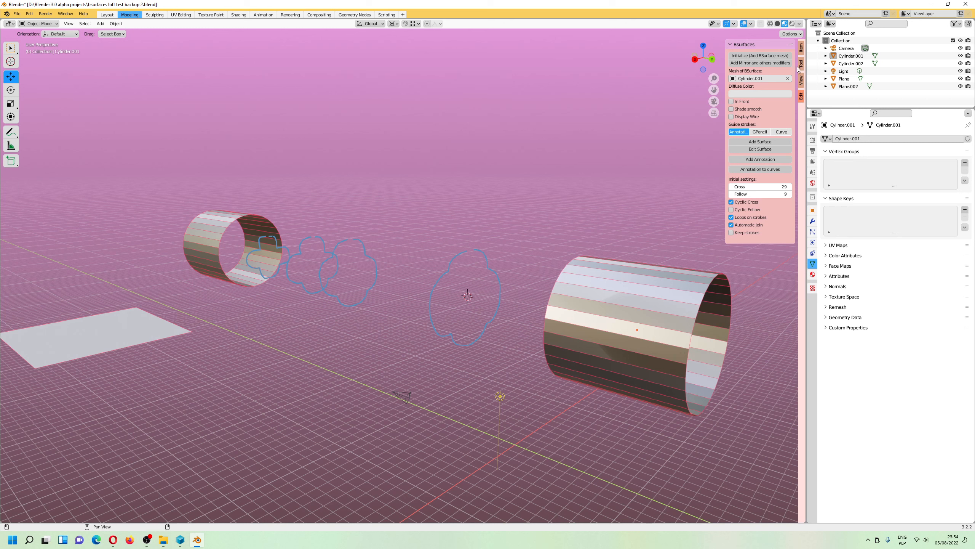
# Clear the BSurface mesh, pick Cylinder.001 again as the mesh, and save the file.
pyautogui.click(787, 78)
pyautogui.click(787, 78)
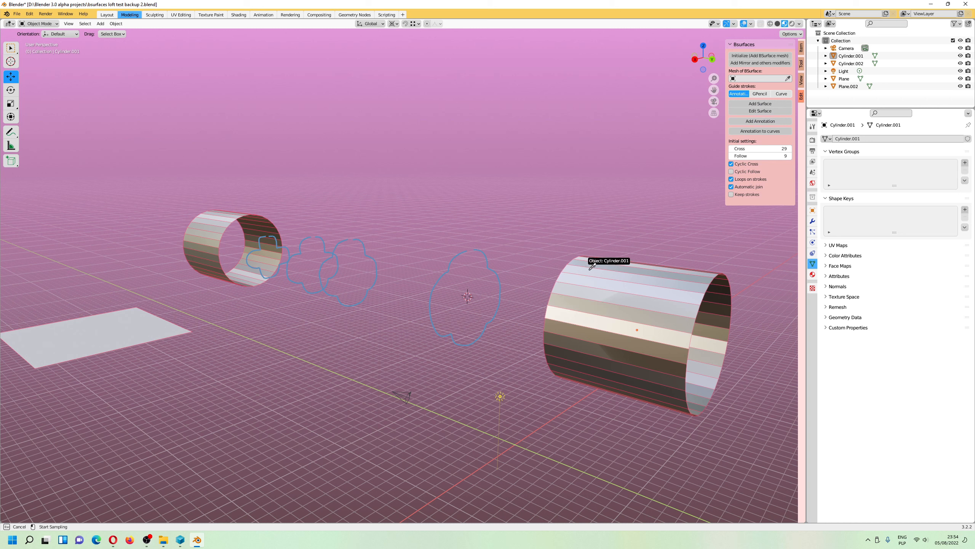
pyautogui.click(584, 284)
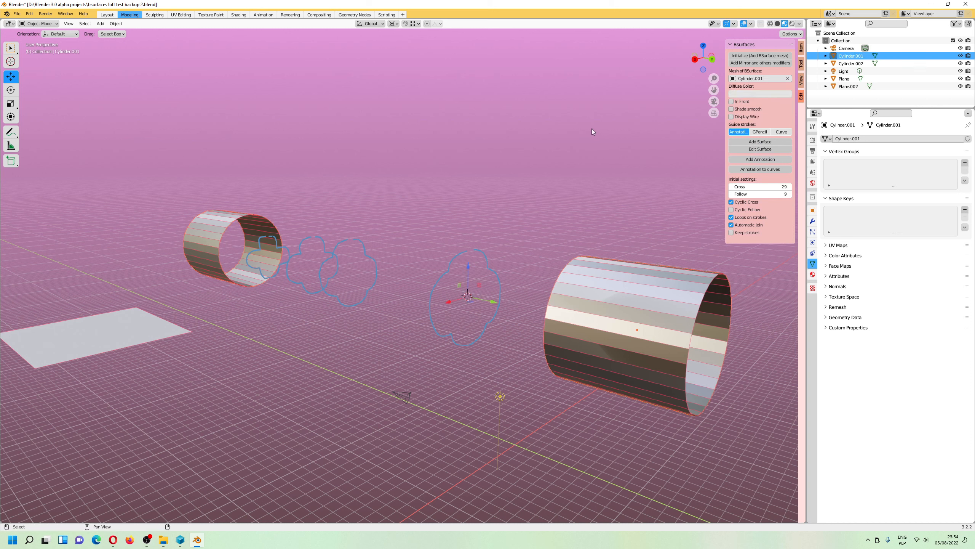
pyautogui.click(16, 14)
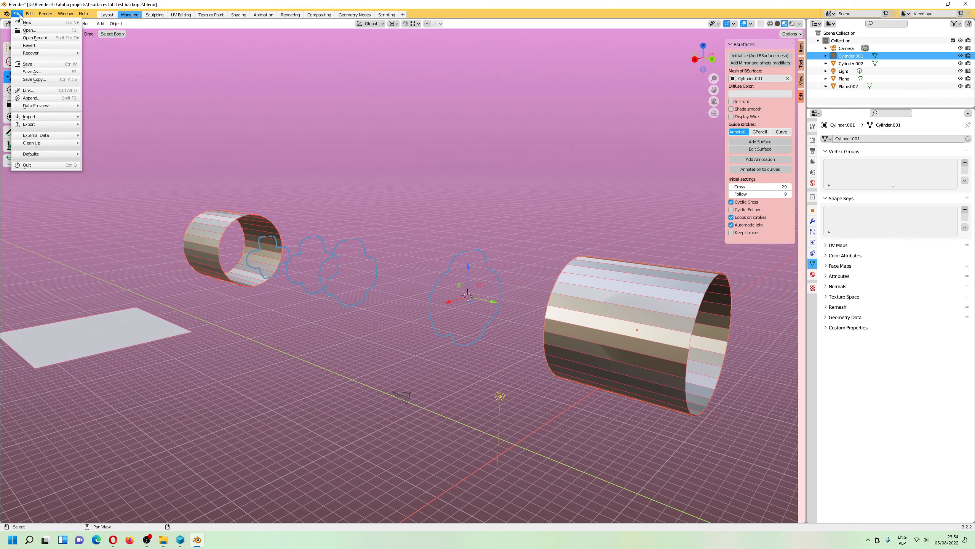
pyautogui.click(23, 62)
# Enter Edit Mode on Cylinder.001 and, in vertex selection mode, select the two rim loops facing each other across the gap.
pyautogui.press('Tab')
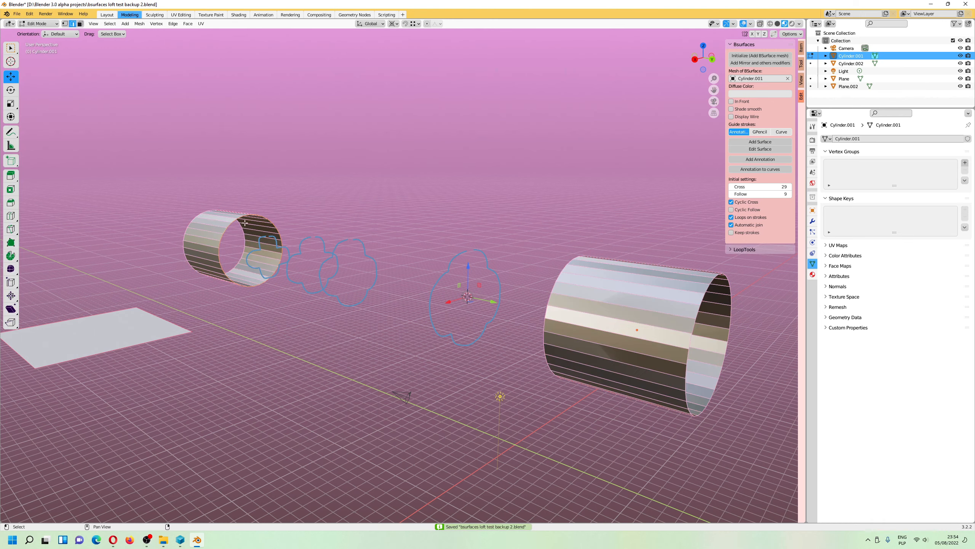
pyautogui.moveTo(241, 238); pyautogui.dragTo(424, 149, button='middle')
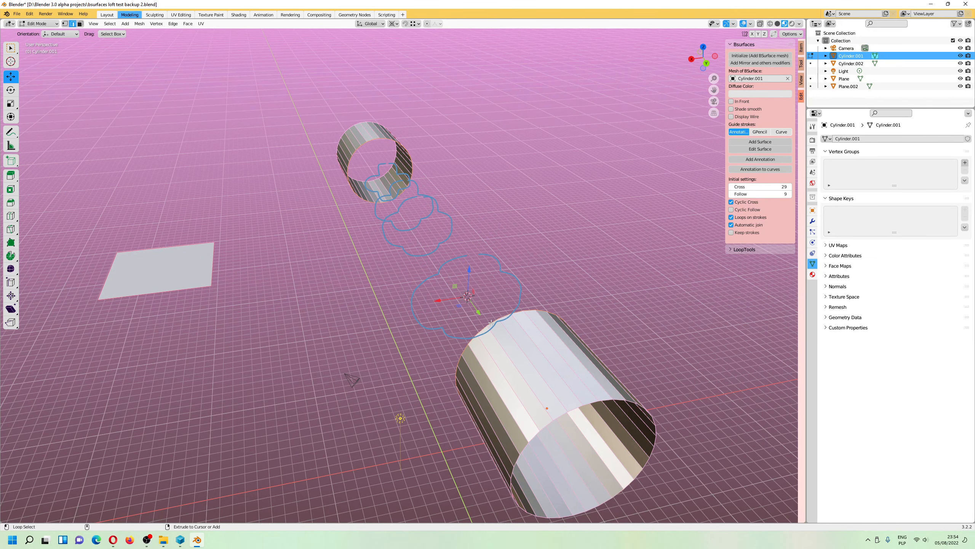
pyautogui.click(64, 24)
pyautogui.moveTo(469, 198); pyautogui.dragTo(452, 187, button='middle')
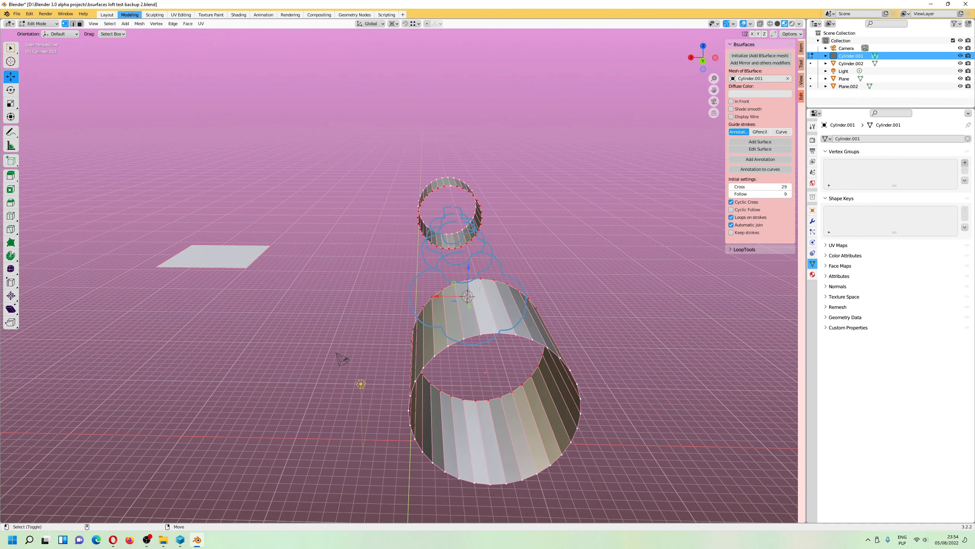
pyautogui.moveTo(528, 289); pyautogui.dragTo(468, 262, button='middle')
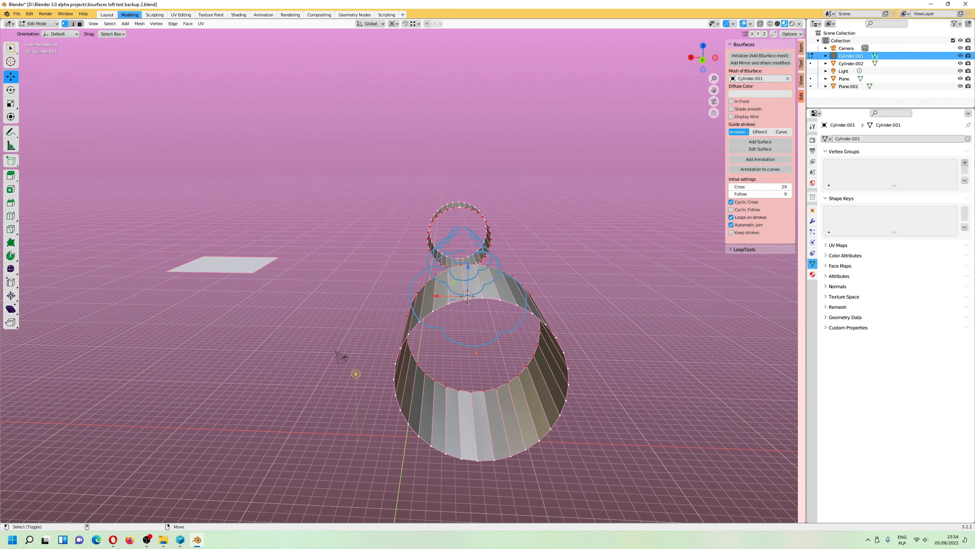
pyautogui.moveTo(485, 274); pyautogui.dragTo(483, 282, button='middle')
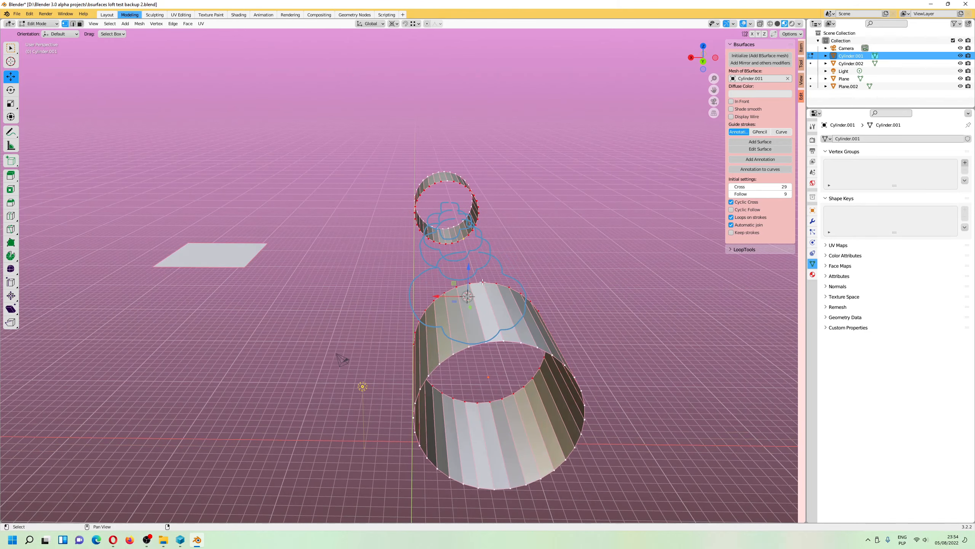
pyautogui.moveTo(504, 247)
pyautogui.keyDown('alt'); pyautogui.mouseDown()
pyautogui.moveTo(589, 237)
pyautogui.moveTo(638, 251)
pyautogui.mouseUp(); pyautogui.keyUp('alt')
# Try adding a Bsurfaces surface through the annotations between the selected rims, inspect the loft, and undo it.
pyautogui.click(760, 141)
pyautogui.moveTo(398, 278); pyautogui.dragTo(348, 277, button='middle')
pyautogui.scroll(6, 342, 250)
pyautogui.moveTo(320, 196); pyautogui.dragTo(310, 252, button='middle')
pyautogui.scroll(-5, 371, 179)
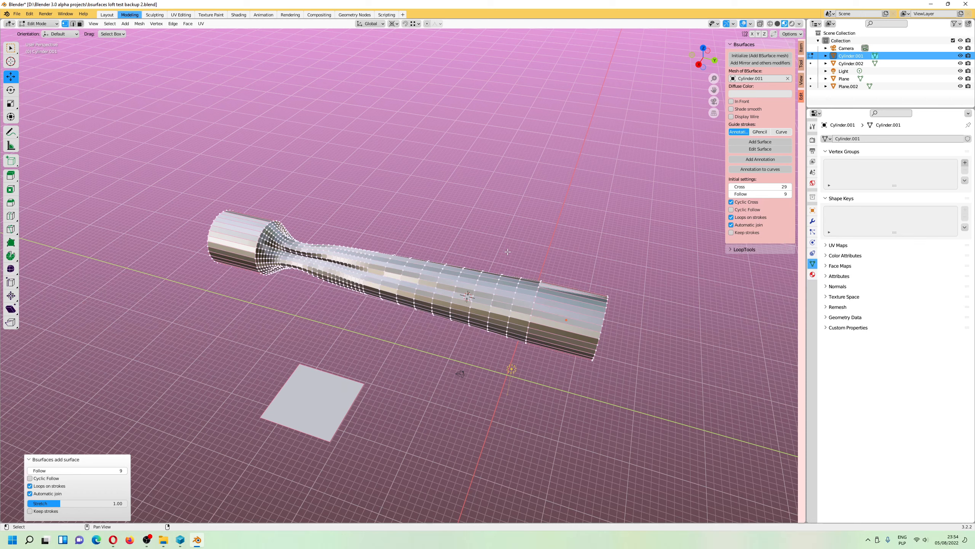
pyautogui.hotkey('ctrl', 'z')
pyautogui.moveTo(508, 252); pyautogui.dragTo(122, 66, button='middle')
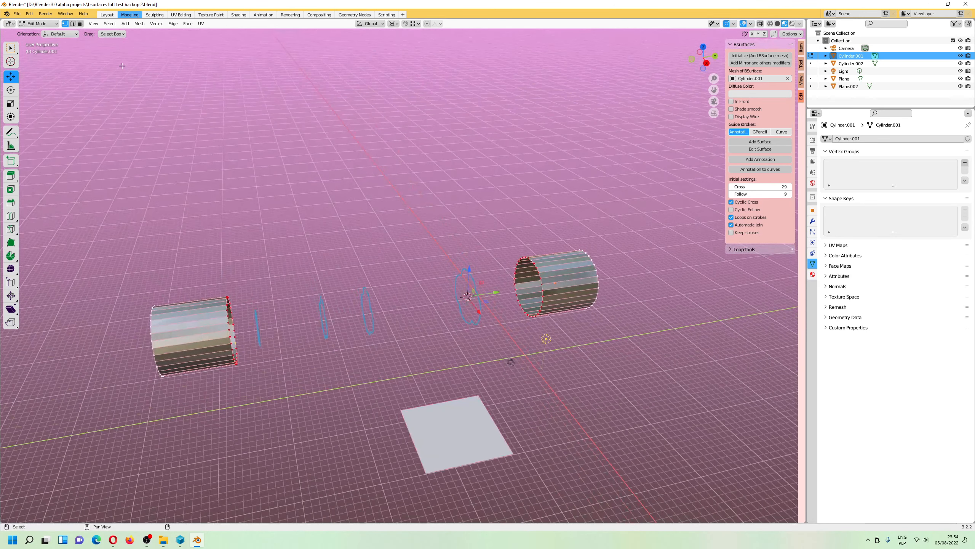
# Reselect the facing rim loops of both cylinders and return to vertex selection mode.
pyautogui.press('2')
pyautogui.moveTo(225, 313); pyautogui.dragTo(216, 231, button='middle')
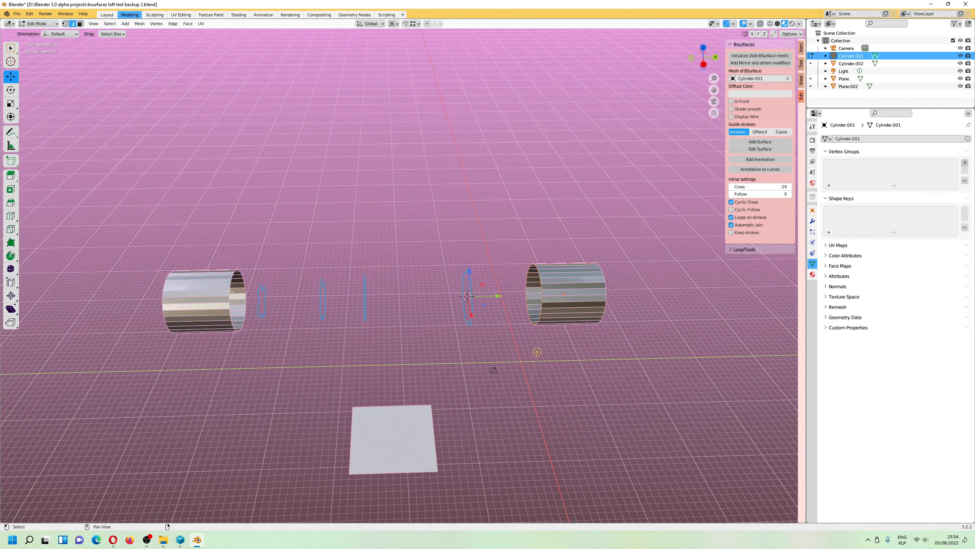
pyautogui.click(64, 23)
pyautogui.moveTo(471, 257); pyautogui.dragTo(513, 247, button='middle')
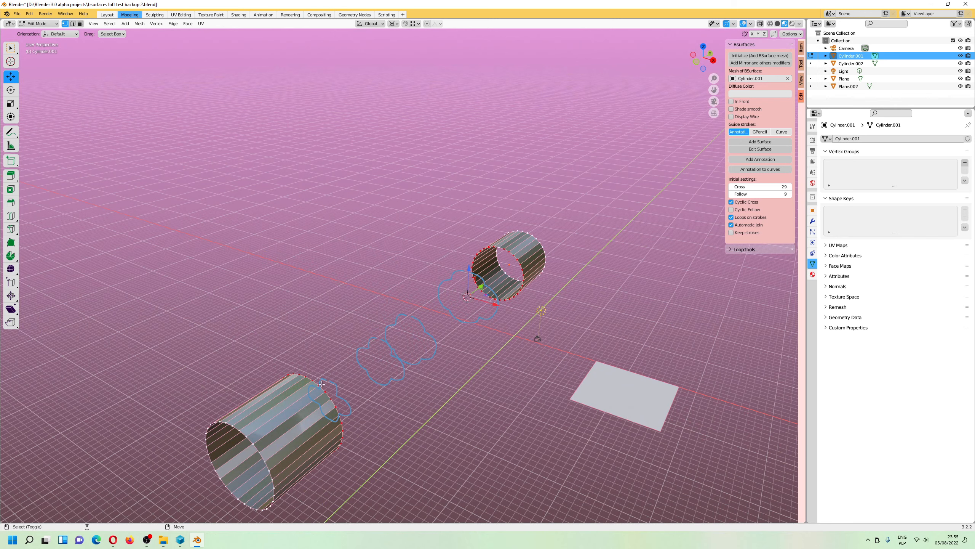
pyautogui.moveTo(362, 312); pyautogui.dragTo(396, 291, button='middle')
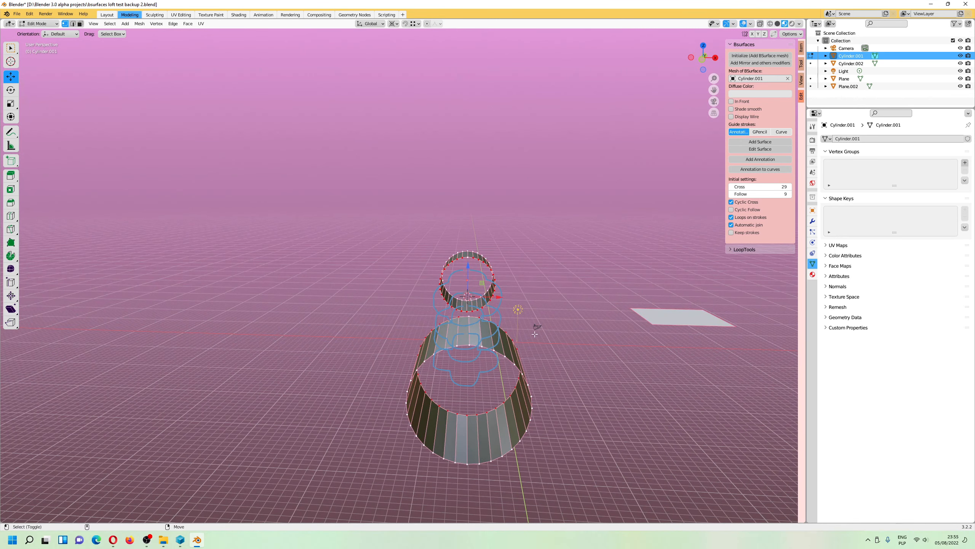
# Add the Bsurfaces surface between the two reselected rims and inspect the lofted mesh from the side.
pyautogui.click(760, 142)
pyautogui.moveTo(613, 214); pyautogui.dragTo(383, 216, button='middle')
pyautogui.keyDown('alt'); pyautogui.moveTo(383, 216); pyautogui.dragTo(381, 231); pyautogui.keyUp('alt')
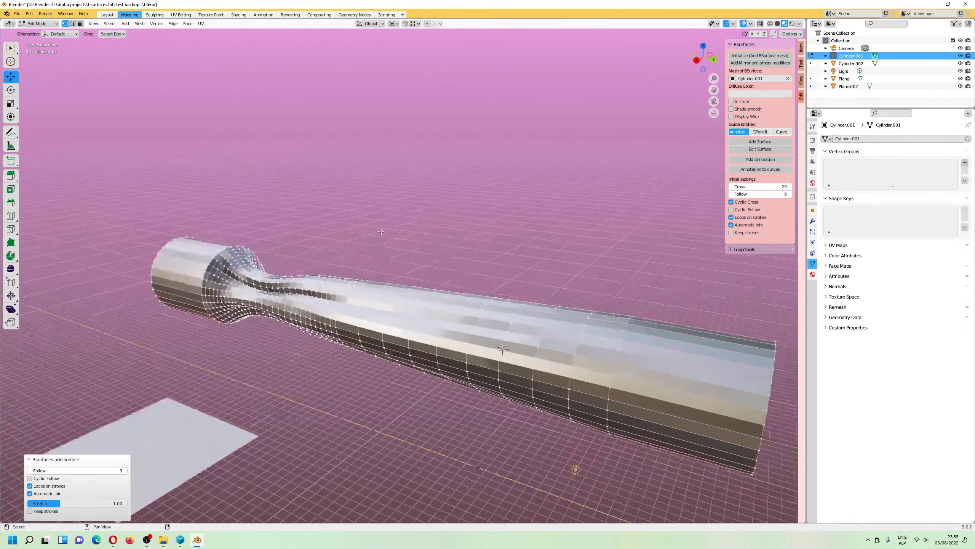
pyautogui.moveTo(381, 231); pyautogui.dragTo(212, 401, button='middle')
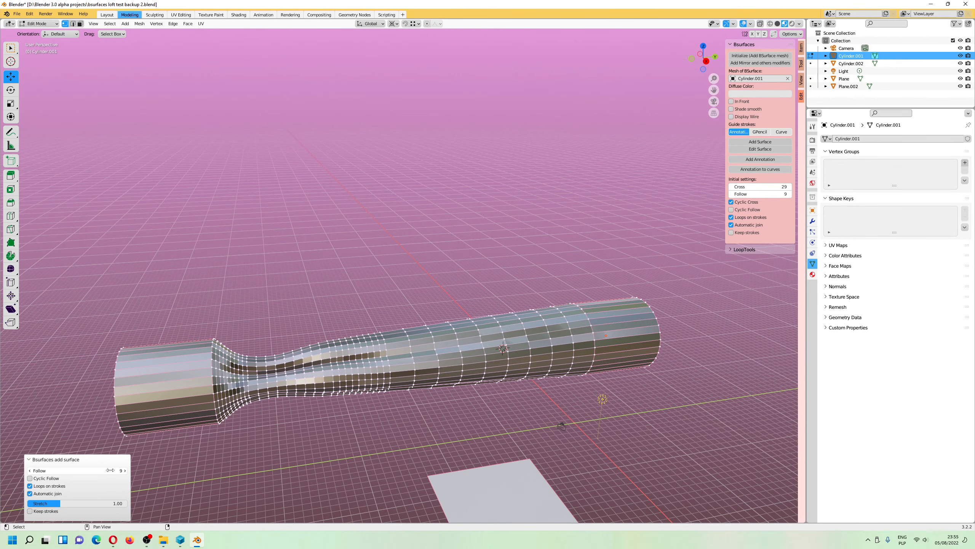
# Try the surface with Follow 30, Loops on strokes off and Cyclic Follow on, and undo it.
pyautogui.moveTo(112, 470)
pyautogui.mouseDown()
pyautogui.moveTo(93, 470)
pyautogui.moveTo(103, 473)
pyautogui.mouseUp()
pyautogui.click(30, 486)
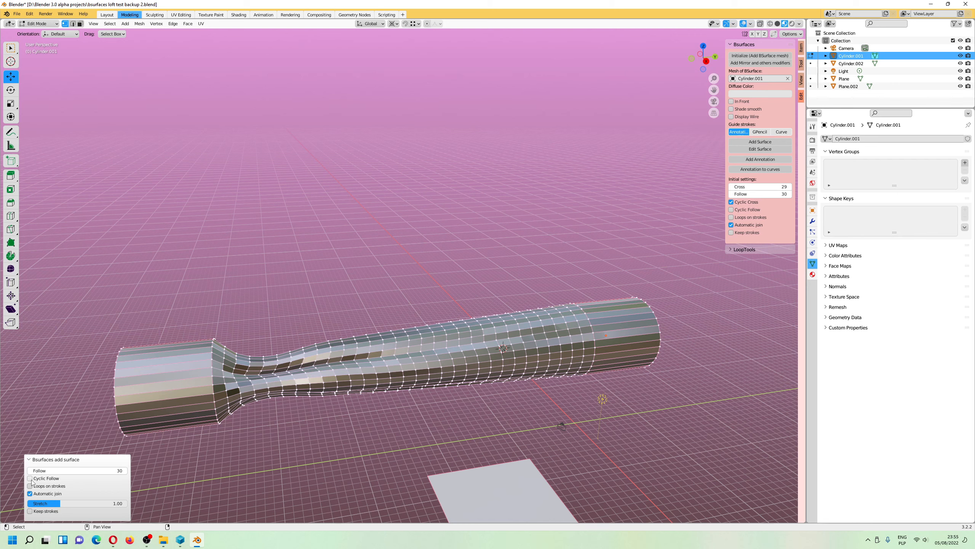
pyautogui.click(30, 484)
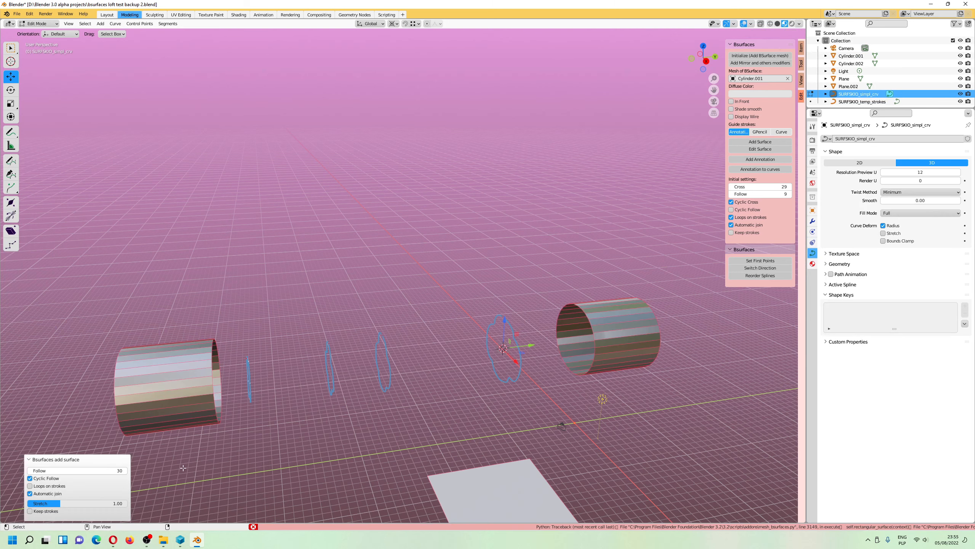
pyautogui.hotkey('ctrl', 'z')
pyautogui.moveTo(338, 442); pyautogui.dragTo(378, 418, button='middle')
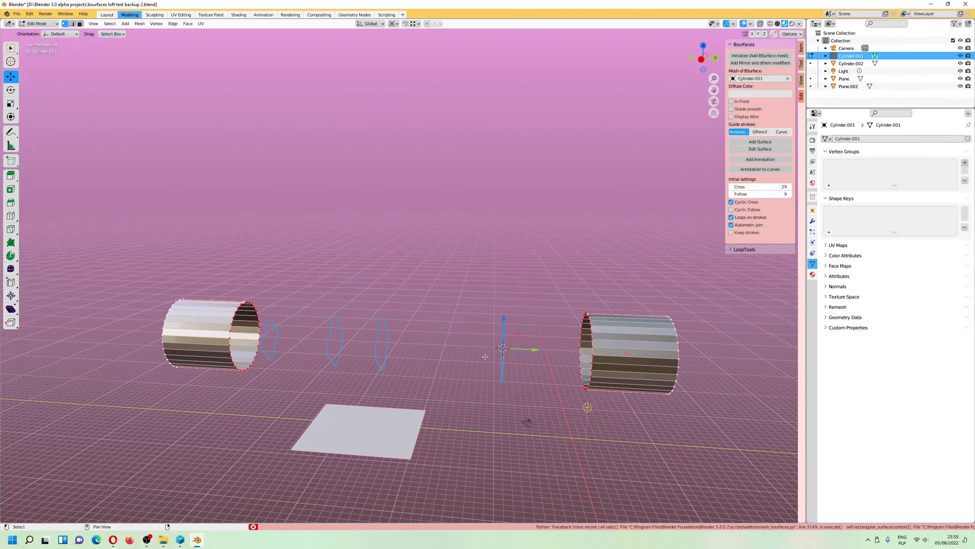
# Add the surface between the rims again with Loops on strokes enabled, Follow set to 5 and Stretch lowered to 0.36.
pyautogui.click(760, 141)
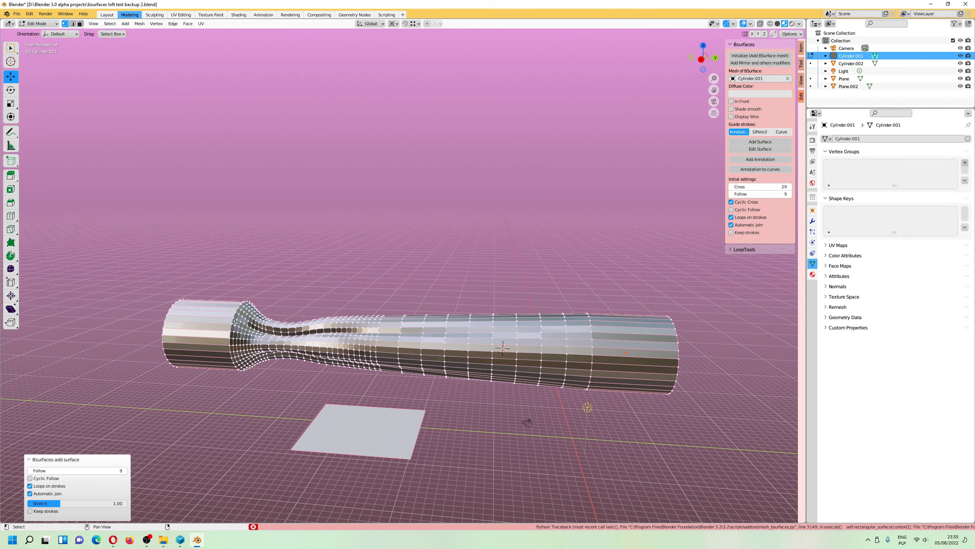
pyautogui.click(29, 486)
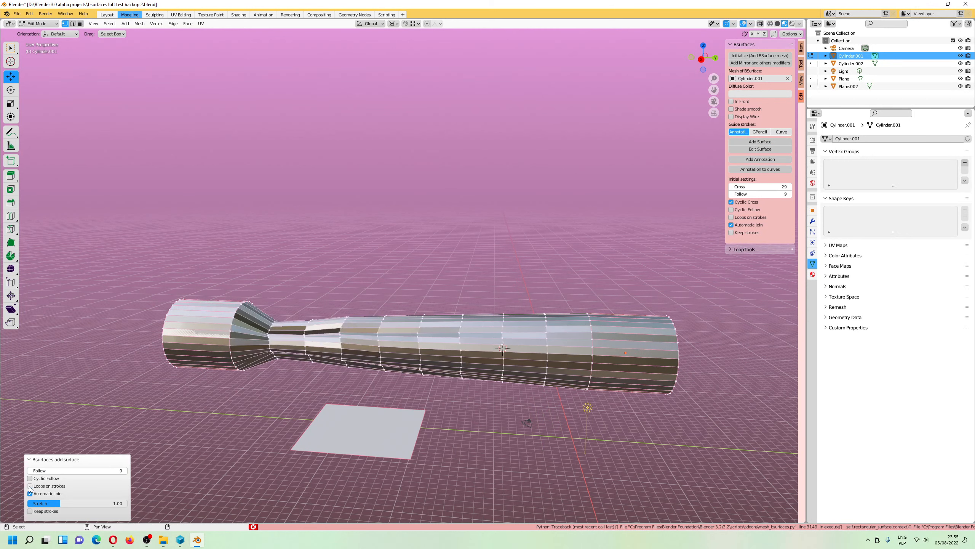
pyautogui.click(30, 486)
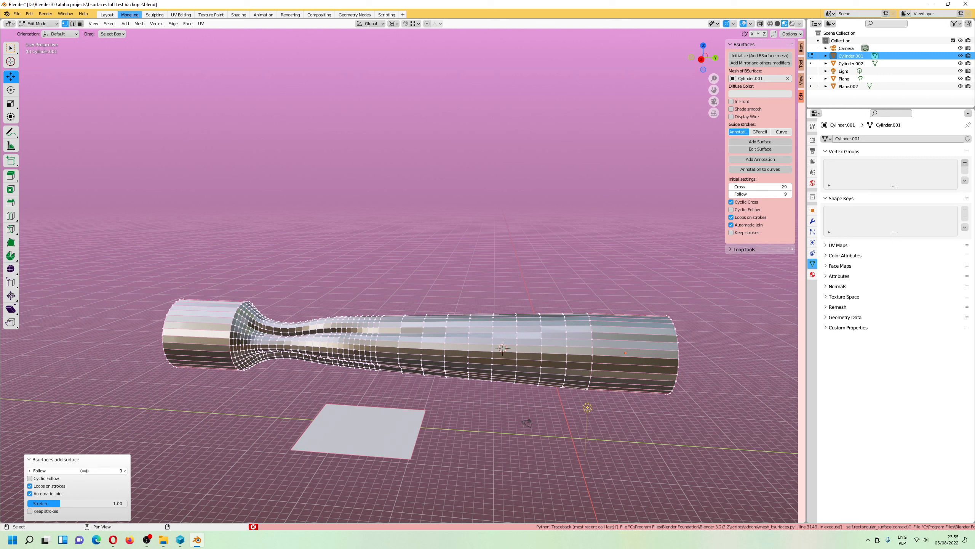
pyautogui.moveTo(84, 470); pyautogui.dragTo(82, 470)
pyautogui.moveTo(48, 503); pyautogui.dragTo(27, 503)
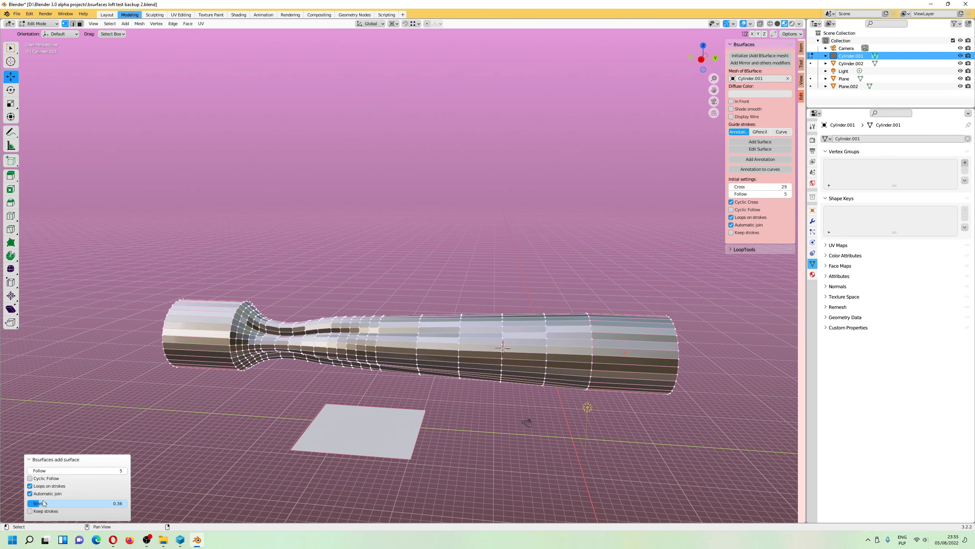
# Raise the added surface's Stretch value in two adjustments while inspecting the lofted mesh from several sides.
pyautogui.keyDown('alt'); pyautogui.moveTo(380, 378); pyautogui.dragTo(484, 259); pyautogui.keyUp('alt')
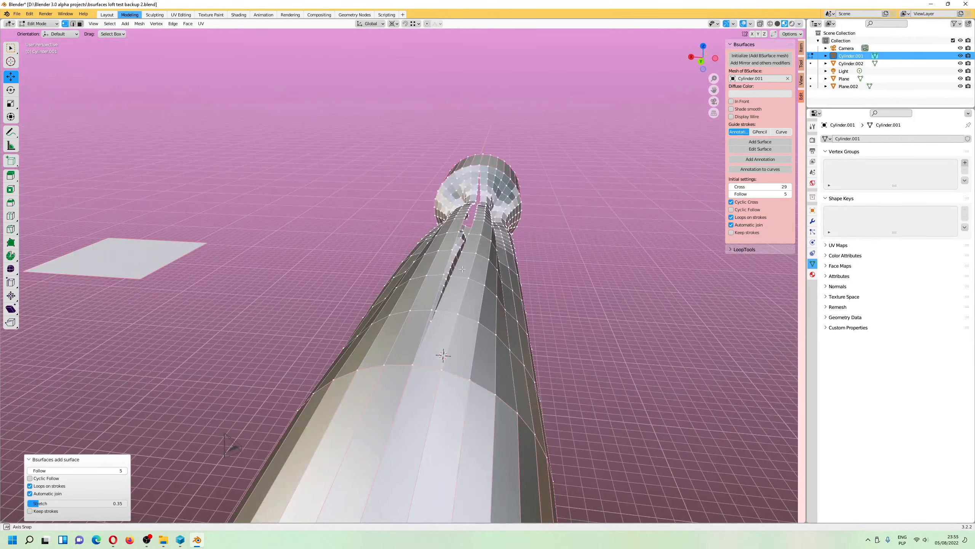
pyautogui.moveTo(43, 504); pyautogui.dragTo(97, 504)
pyautogui.keyDown('alt'); pyautogui.moveTo(288, 325); pyautogui.dragTo(436, 317); pyautogui.keyUp('alt')
pyautogui.moveTo(436, 317); pyautogui.dragTo(496, 386, button='middle')
pyautogui.moveTo(95, 504); pyautogui.dragTo(124, 504)
pyautogui.moveTo(482, 401); pyautogui.dragTo(447, 387, button='middle')
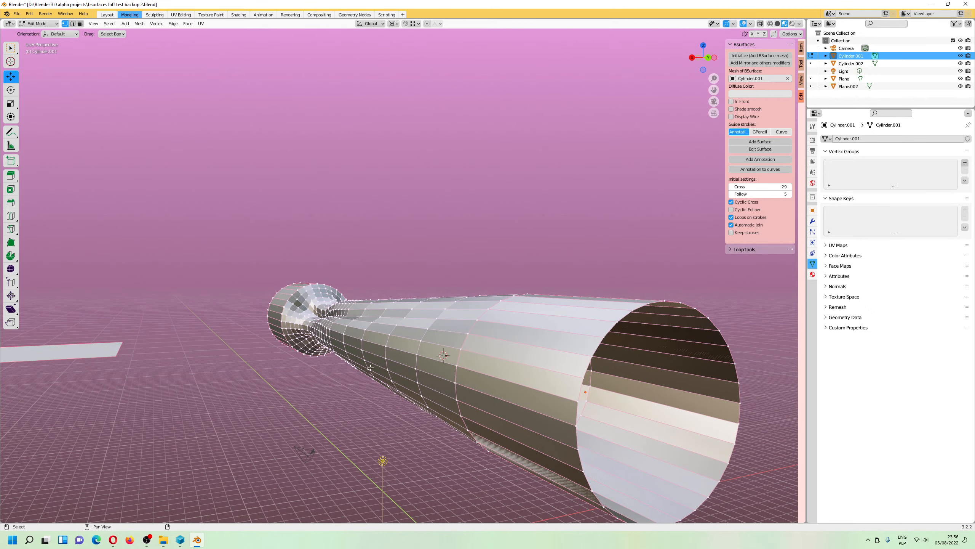
pyautogui.moveTo(314, 415); pyautogui.dragTo(426, 380, button='middle')
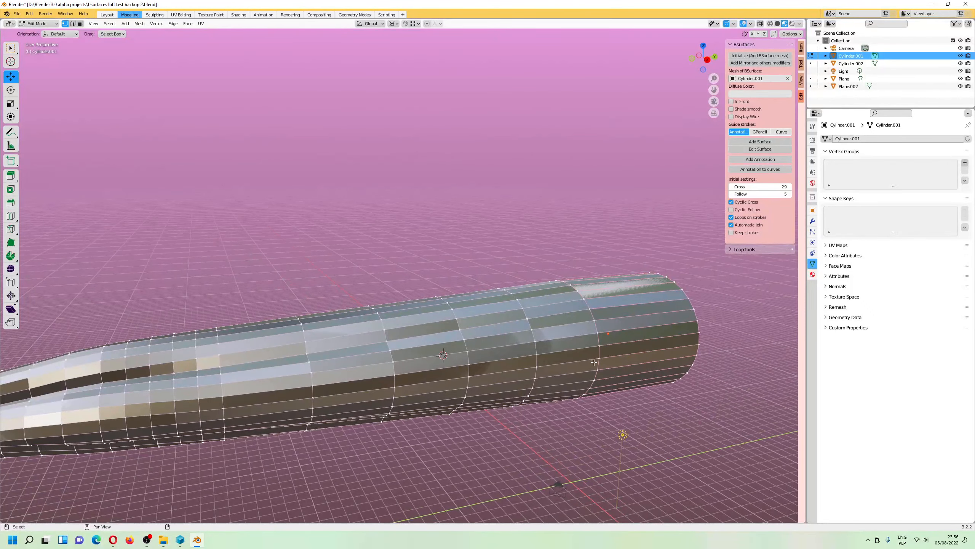
# Grow the selection until the whole lofted mesh is selected and move it -42.905 m along X, away from the original cylinders.
pyautogui.scroll(2, 605, 303)
pyautogui.moveTo(443, 330); pyautogui.dragTo(450, 323)
pyautogui.hotkey('ctrl', 'z')
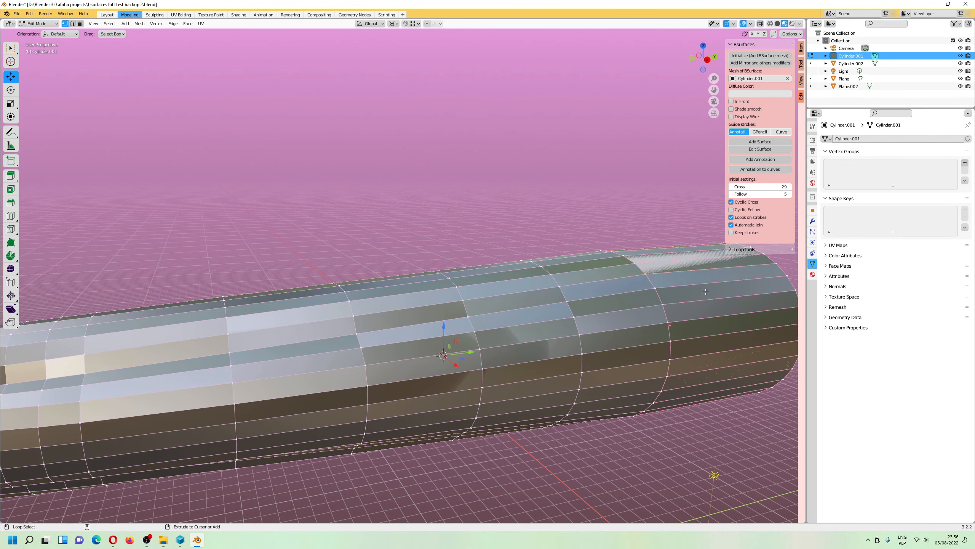
pyautogui.scroll(-4, 705, 292)
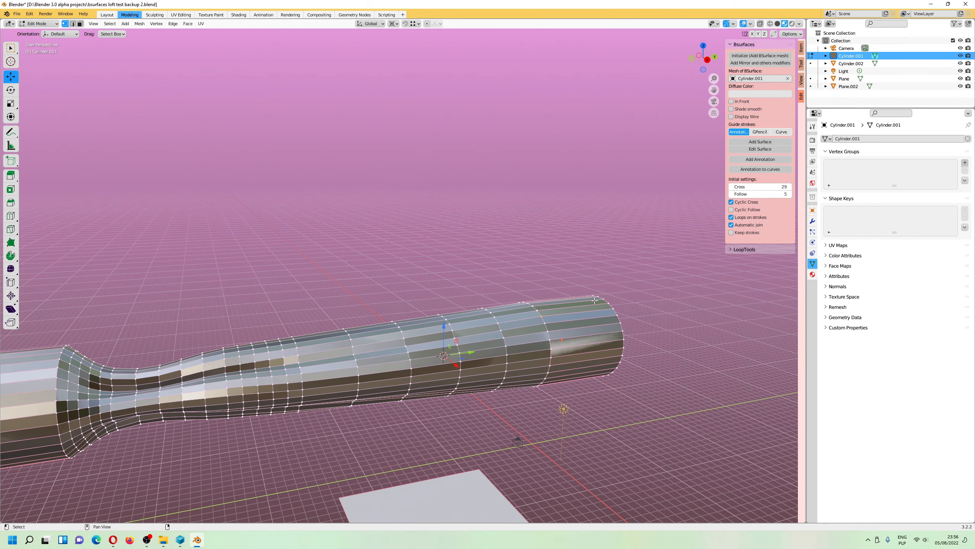
pyautogui.press('ctrl+KP_Add')
pyautogui.press('ctrl+KP_Add')
pyautogui.press('ctrl+KP_Add')
pyautogui.press('ctrl+KP_Add')
pyautogui.press('ctrl+KP_Add')
pyautogui.press('ctrl+KP_Add')
pyautogui.press('ctrl+KP_Add')
pyautogui.press('ctrl+KP_Add')
pyautogui.scroll(-3, 526, 308)
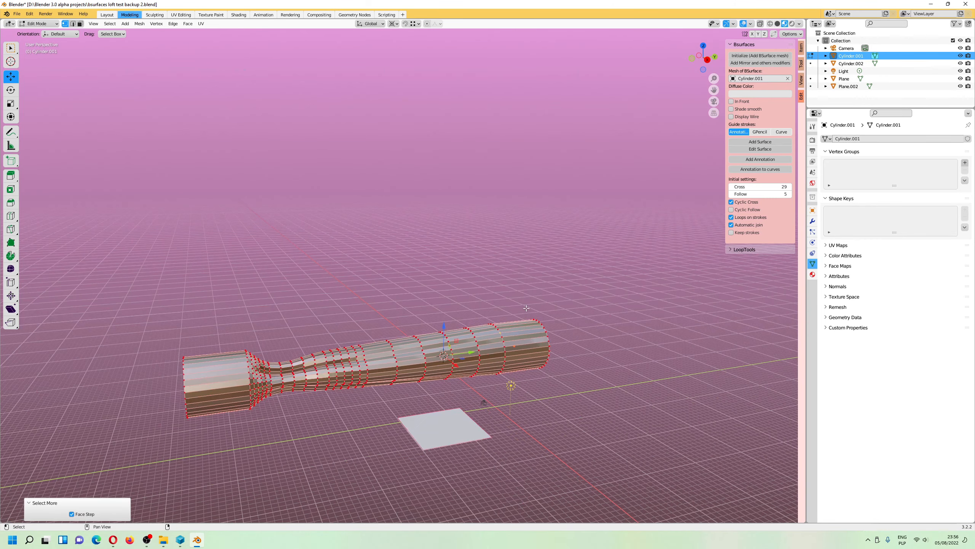
pyautogui.moveTo(464, 366); pyautogui.dragTo(470, 347)
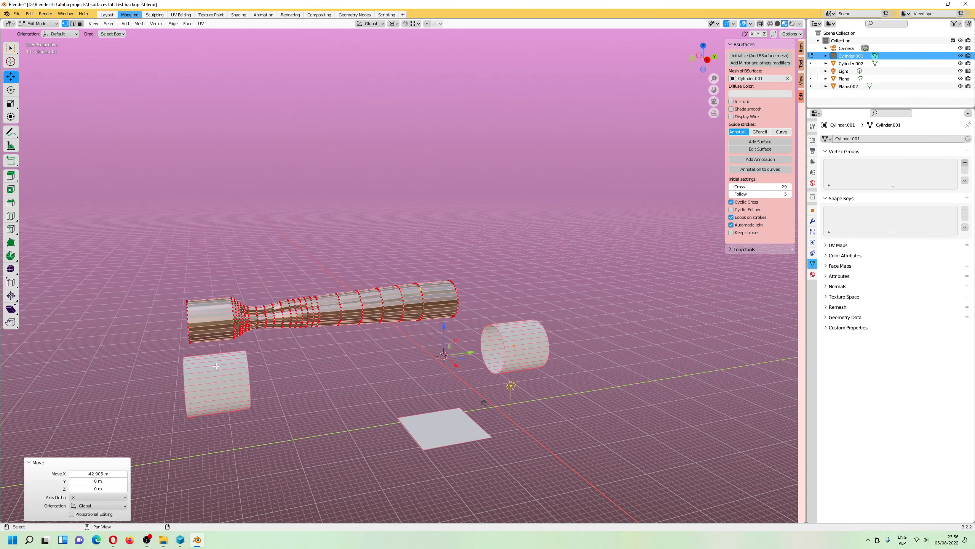
# Reselect the entire moved mesh by growing from a picked vertex and snap the 3D cursor to the selection.
pyautogui.moveTo(216, 366); pyautogui.dragTo(451, 355, button='middle')
pyautogui.moveTo(285, 288); pyautogui.dragTo(294, 242, button='middle')
pyautogui.click(373, 266)
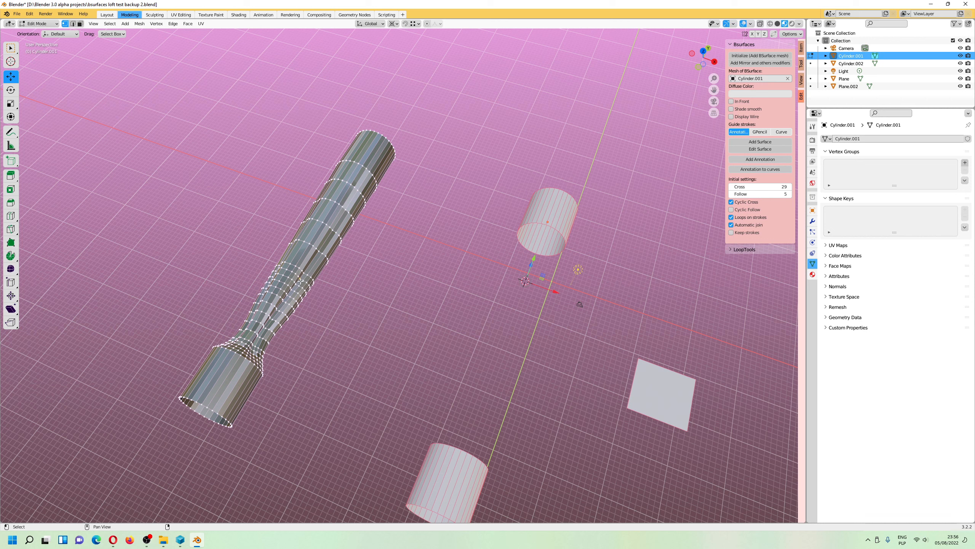
pyautogui.press('ctrl+KP_Add')
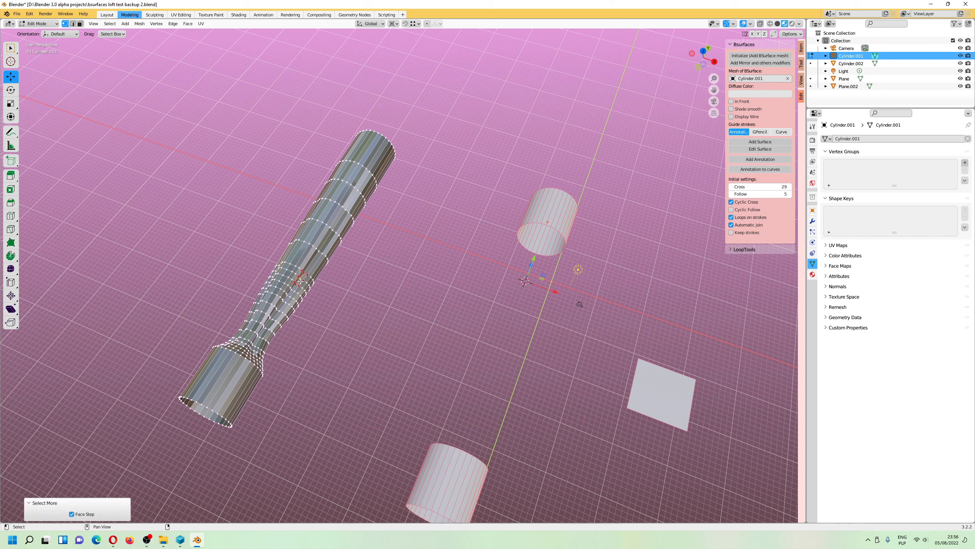
pyautogui.press('ctrl+KP_Add')
pyautogui.press('ctrl+KP_Add')
pyautogui.press('ctrl+KP_Add')
pyautogui.press('ctrl+KP_Add')
pyautogui.press('ctrl+KP_Add')
pyautogui.press('ctrl+KP_Add')
pyautogui.press('ctrl+KP_Add')
pyautogui.press('ctrl+KP_Add')
pyautogui.hotkey('shift', 's')
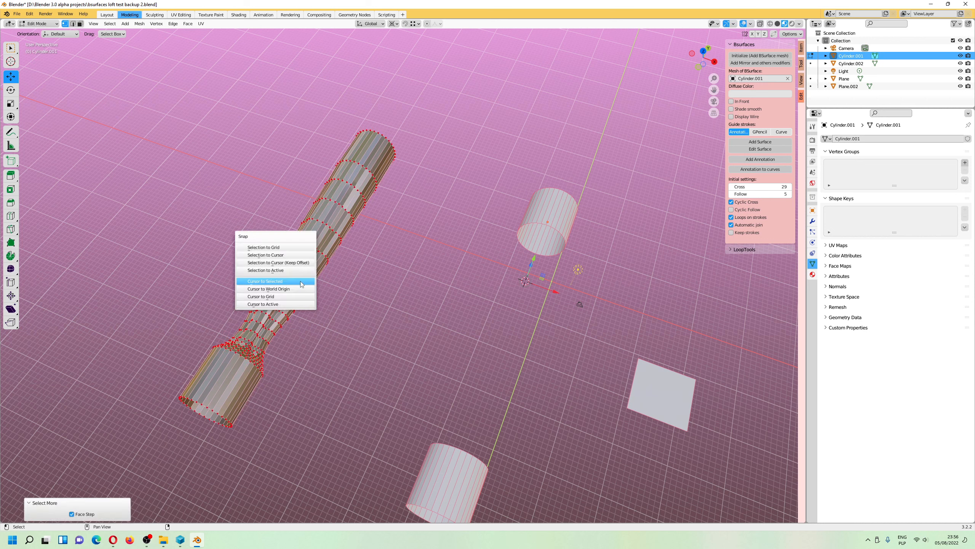
pyautogui.click(300, 280)
# Apply smooth face shading to the selected lofted mesh.
pyautogui.moveTo(620, 308); pyautogui.dragTo(542, 227, button='middle')
pyautogui.scroll(3, 411, 330)
pyautogui.scroll(2, 453, 279)
pyautogui.click(140, 23)
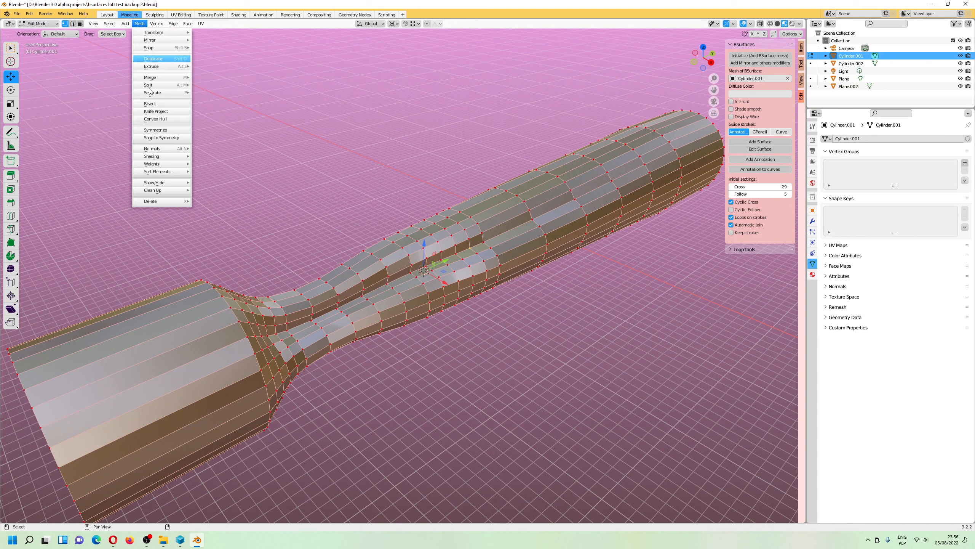
pyautogui.moveTo(157, 151)
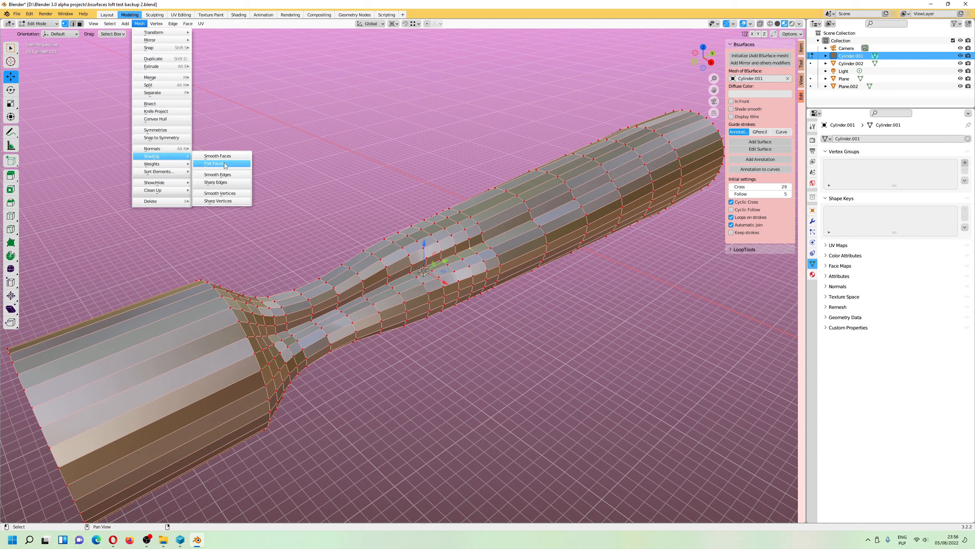
pyautogui.click(225, 158)
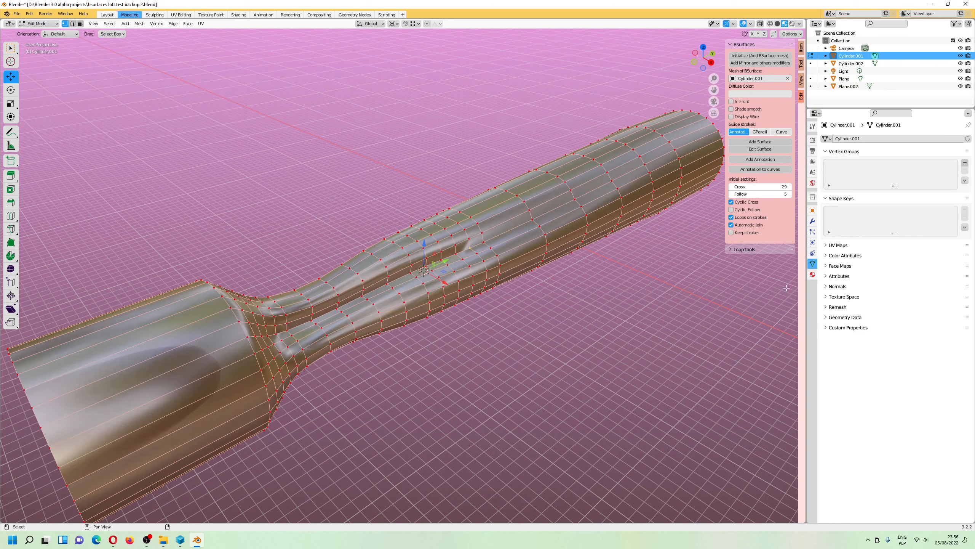
# Enable Auto Smooth in the mesh's Normals settings and set its angle to 34.9°.
pyautogui.click(837, 287)
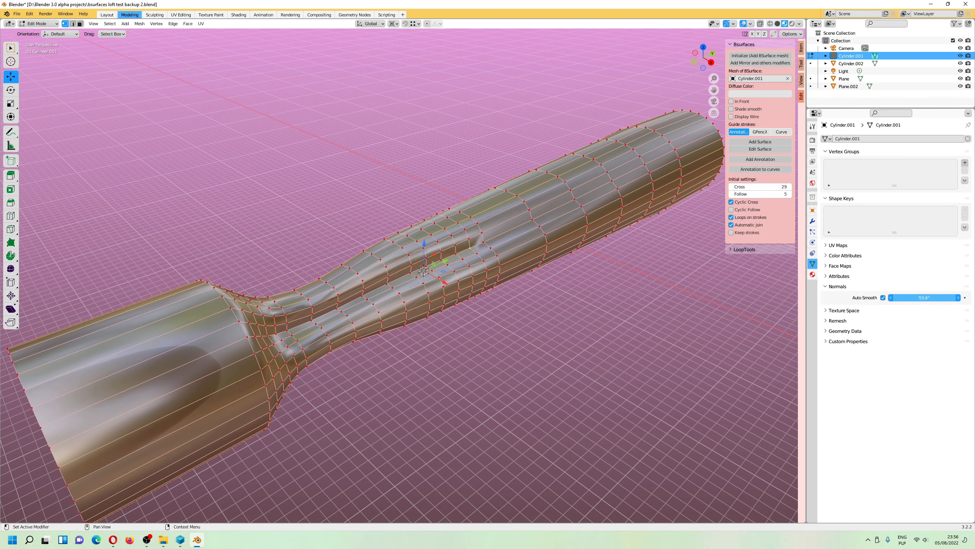
pyautogui.moveTo(924, 298); pyautogui.dragTo(898, 297)
pyautogui.moveTo(607, 252)
pyautogui.mouseDown(button='middle')
pyautogui.moveTo(510, 244)
pyautogui.moveTo(547, 244)
pyautogui.moveTo(599, 265)
pyautogui.mouseUp(button='middle')
pyautogui.moveTo(926, 297); pyautogui.dragTo(937, 298)
# In edge selection mode, select a lengthwise edge loop on the lofted mesh and apply Sharp Edges shading to it.
pyautogui.click(73, 24)
pyautogui.scroll(-4, 269, 282)
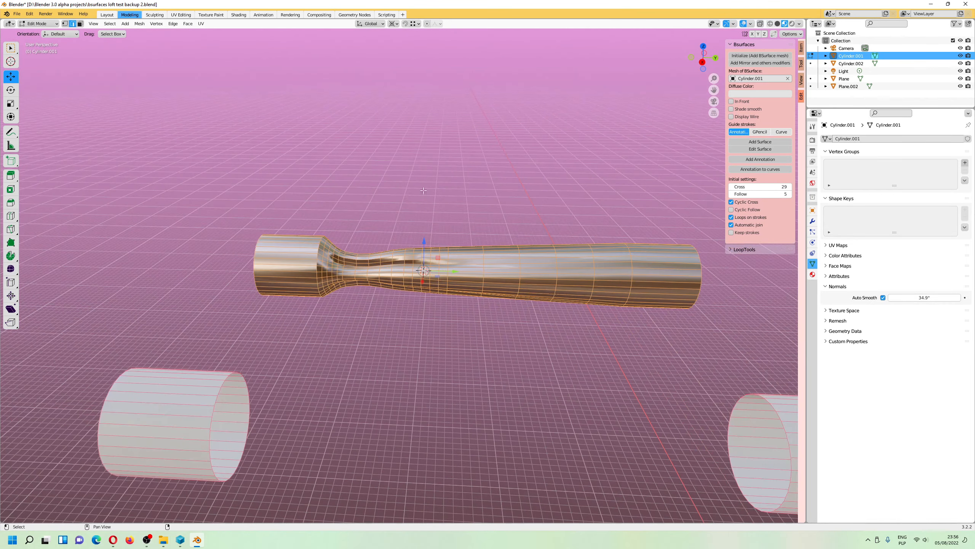
pyautogui.keyDown('shift'); pyautogui.moveTo(269, 283); pyautogui.dragTo(155, 281, button='middle'); pyautogui.keyUp('shift')
pyautogui.scroll(3, 308, 278)
pyautogui.moveTo(395, 280); pyautogui.dragTo(278, 237, button='middle')
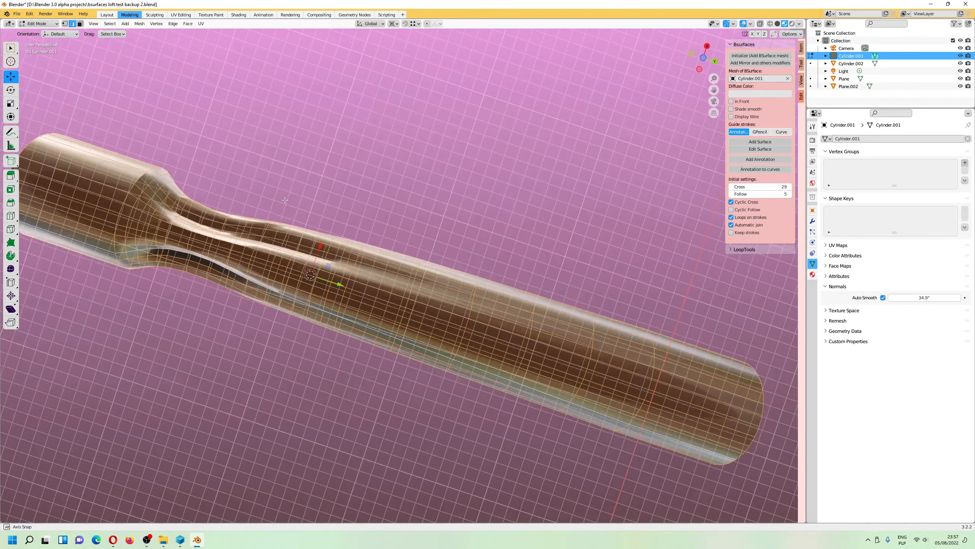
pyautogui.keyDown('alt'); pyautogui.click(270, 242); pyautogui.keyUp('alt')
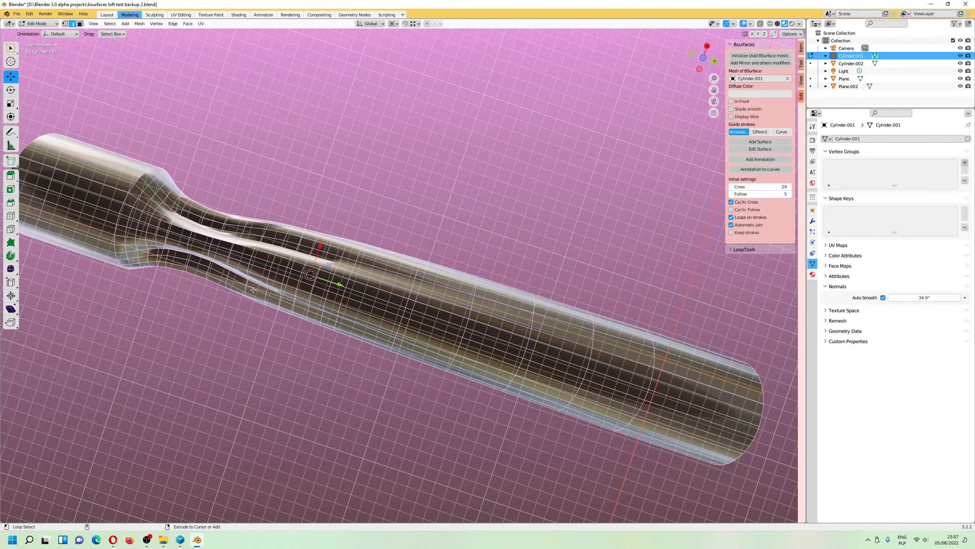
pyautogui.moveTo(256, 285); pyautogui.dragTo(420, 283, button='middle')
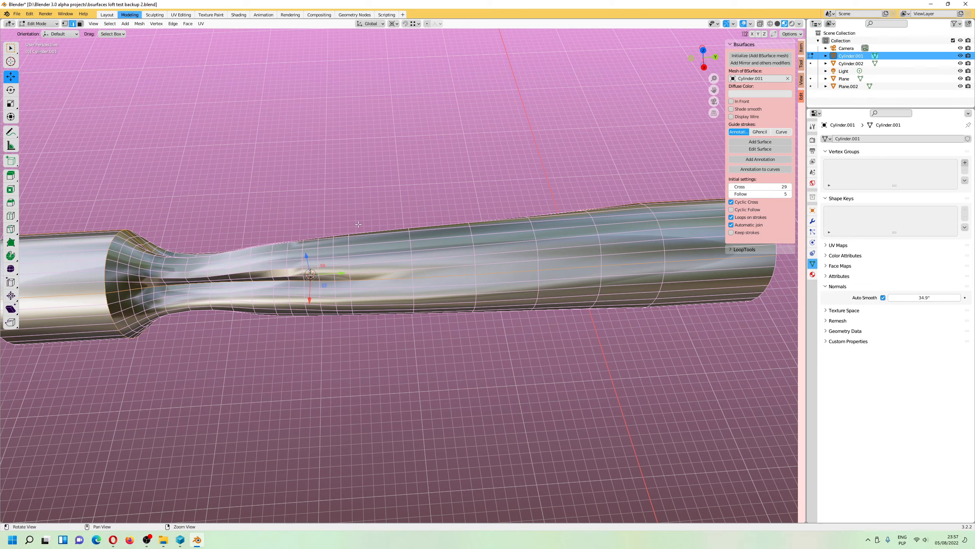
pyautogui.moveTo(397, 176); pyautogui.dragTo(415, 172, button='middle')
pyautogui.moveTo(504, 250); pyautogui.dragTo(422, 200, button='middle')
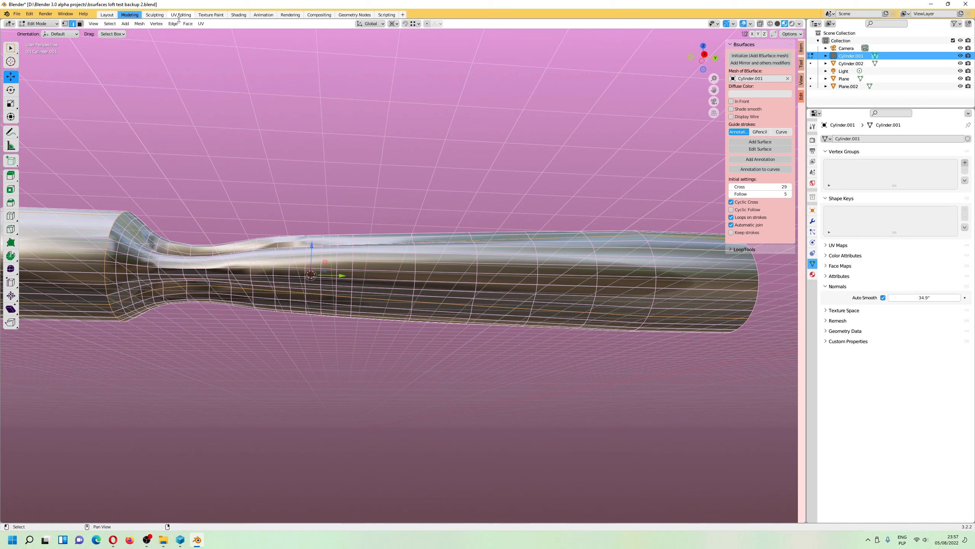
pyautogui.click(140, 24)
pyautogui.moveTo(149, 161)
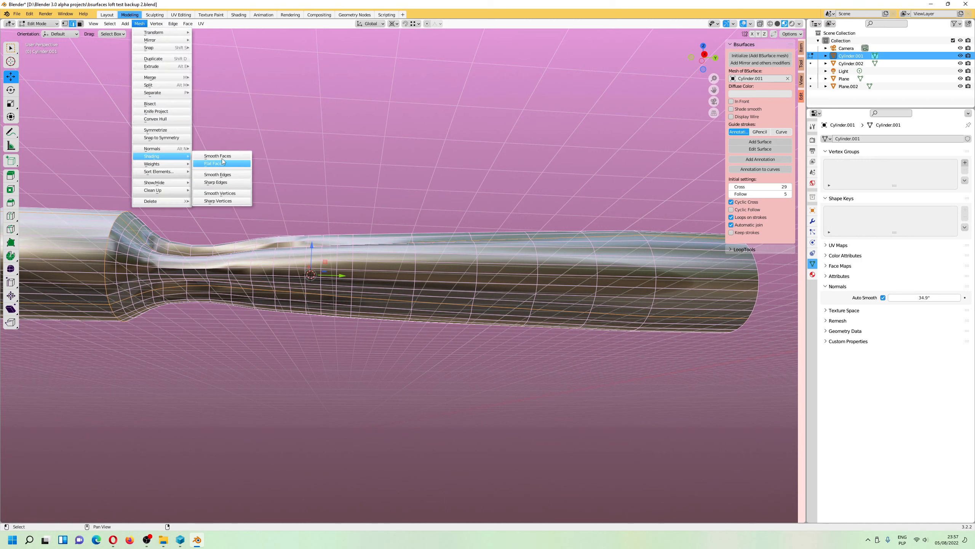
pyautogui.click(230, 182)
# Return to Object Mode, inspect the smooth-shaded loft, and save the file "bsurfaces loft test backup 2.blend".
pyautogui.moveTo(346, 215); pyautogui.dragTo(468, 151, button='middle')
pyautogui.click(38, 24)
pyautogui.click(38, 35)
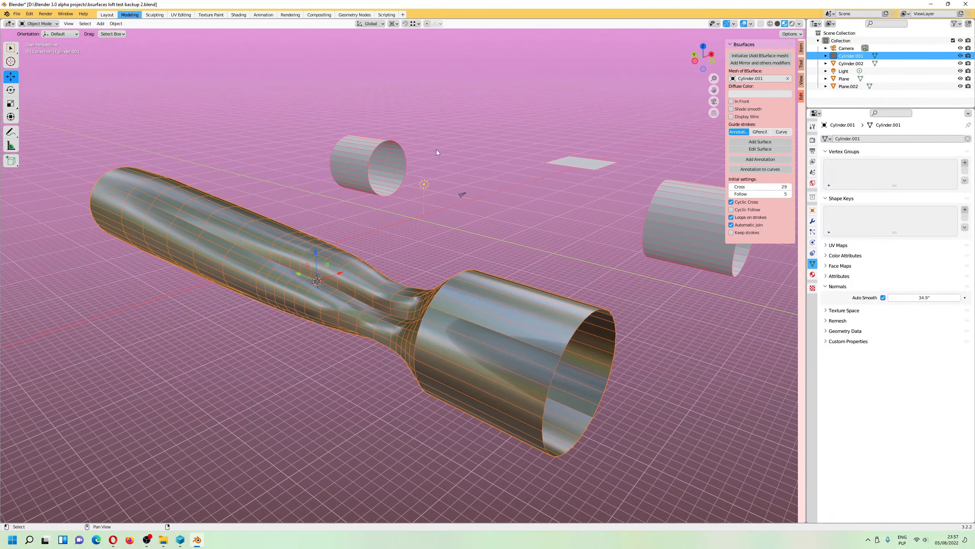
pyautogui.moveTo(227, 195); pyautogui.dragTo(345, 230, button='middle')
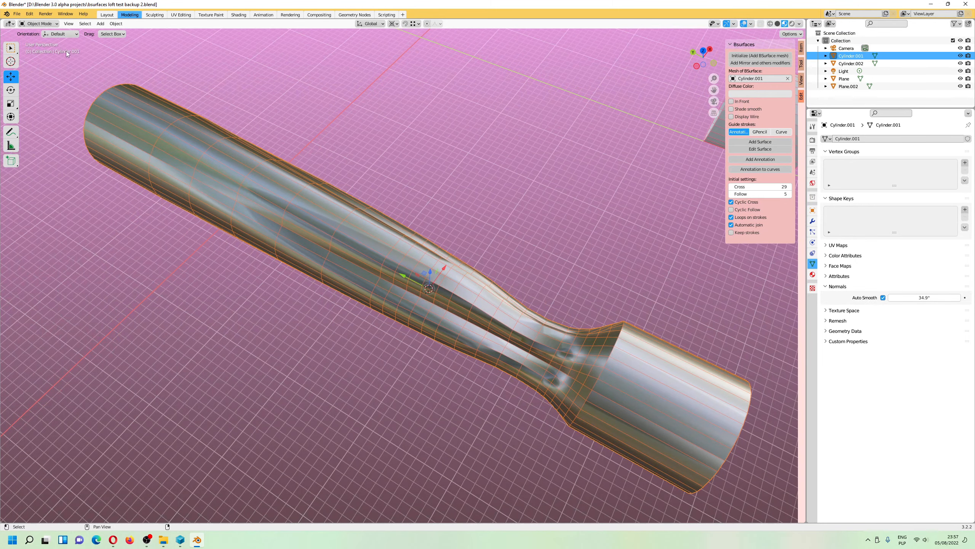
pyautogui.click(16, 14)
pyautogui.click(46, 64)
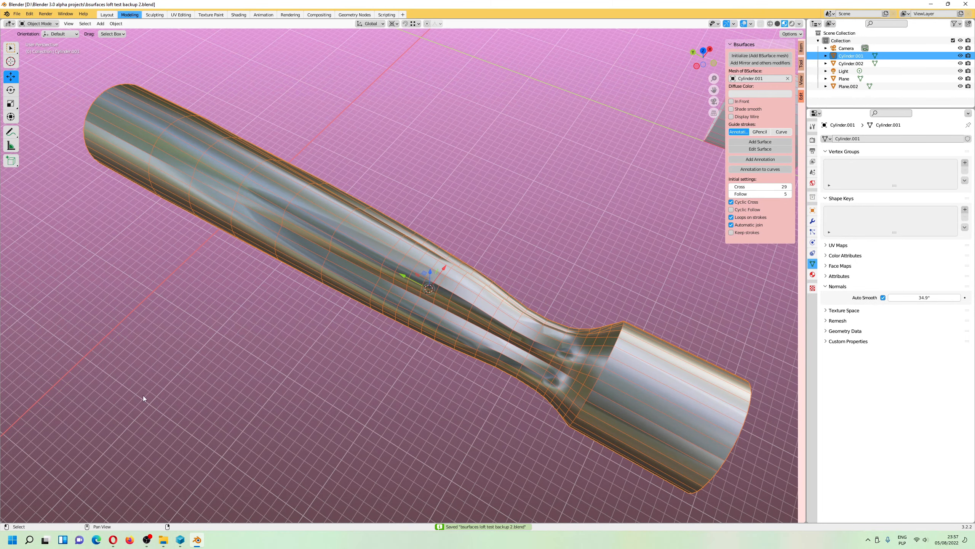